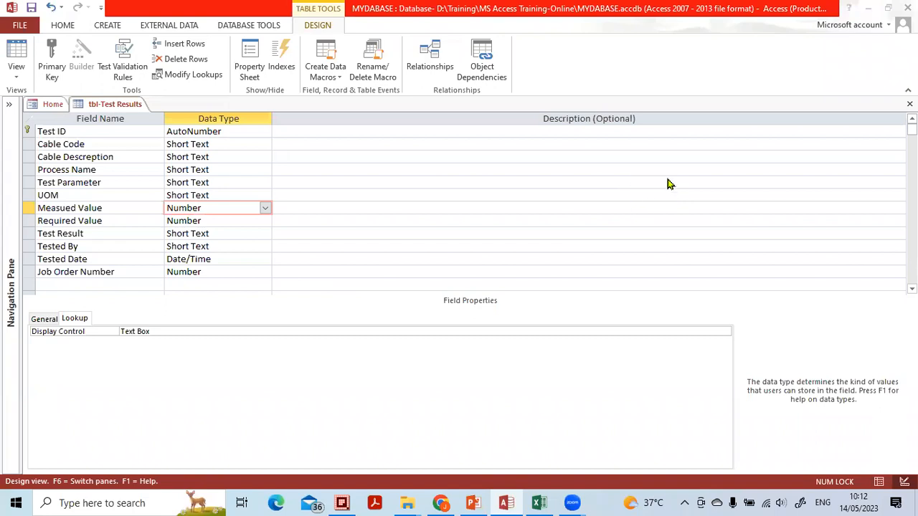
Inspect the lookup properties of the Process Name field in the table design
left_click(668, 169)
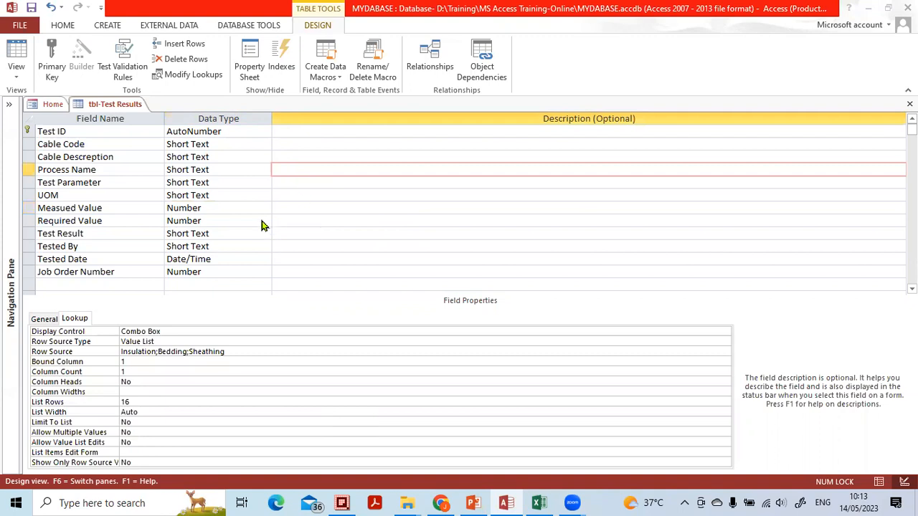
scroll(262, 225, "down", 1)
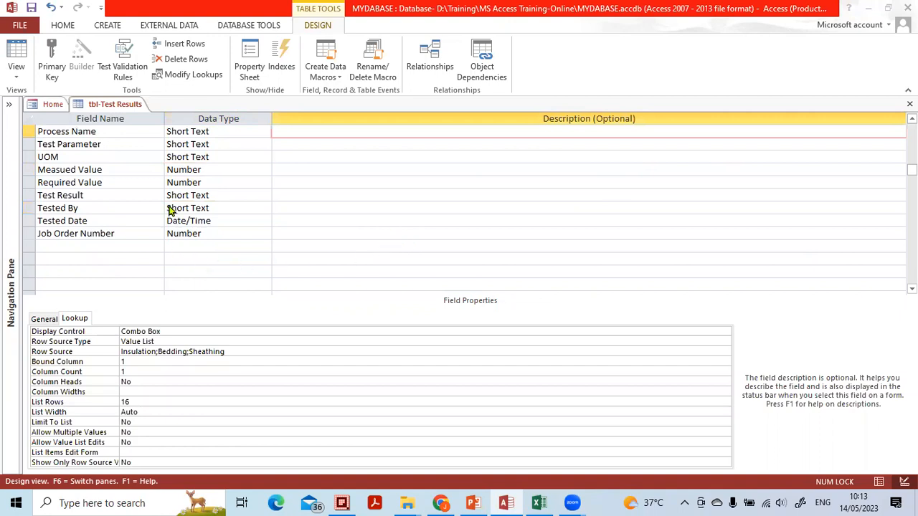
left_click(193, 352)
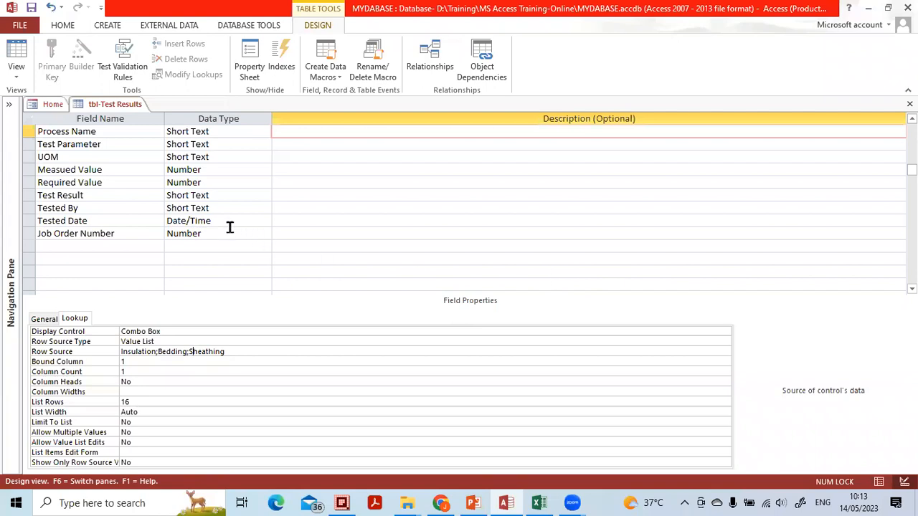
left_click(229, 180)
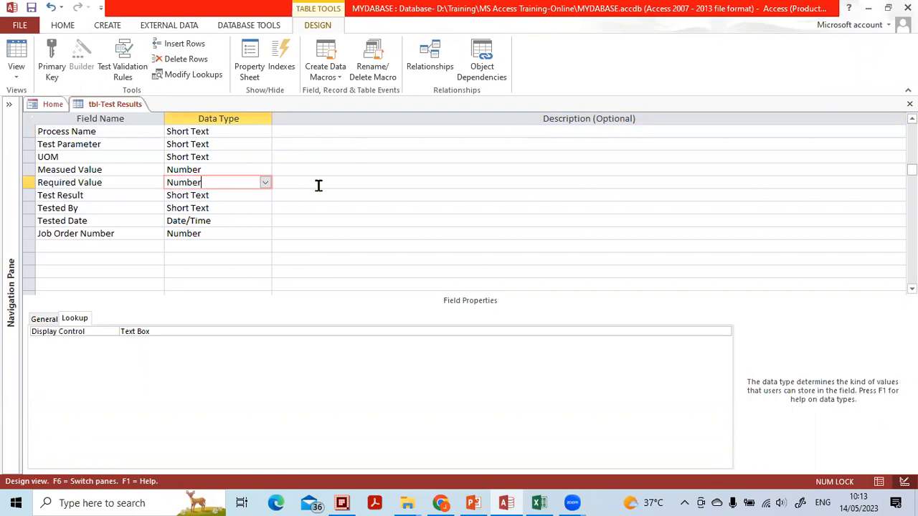
Switch the table to Datasheet view and check the Measued Value entries of the first three records
left_click(880, 481)
left_click(437, 292)
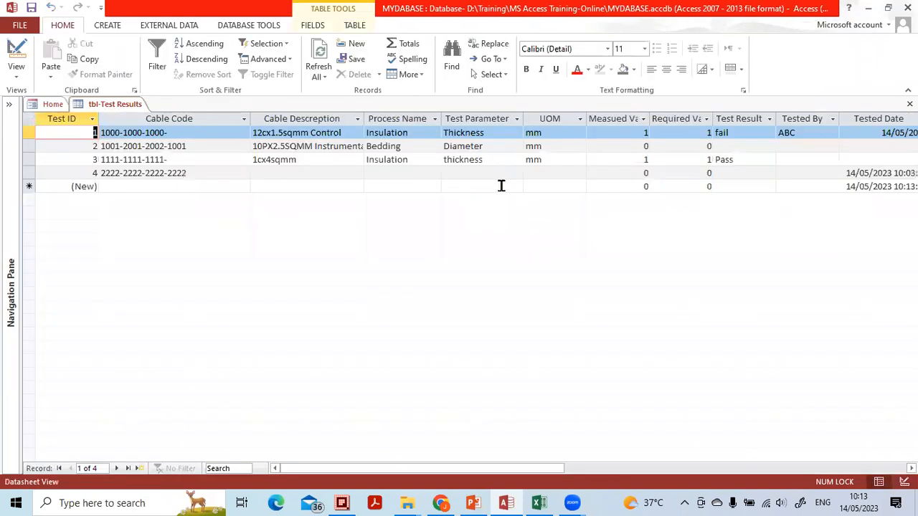
left_click(629, 135)
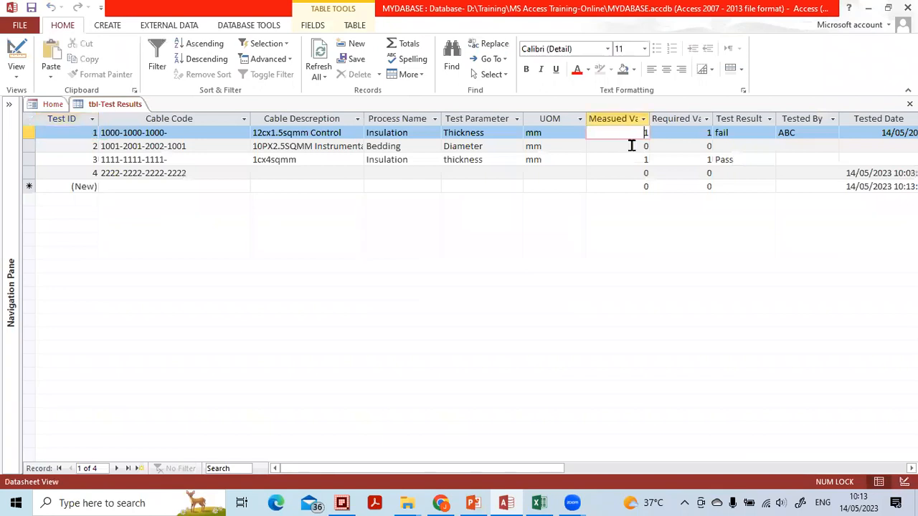
left_click(631, 145)
left_click(632, 160)
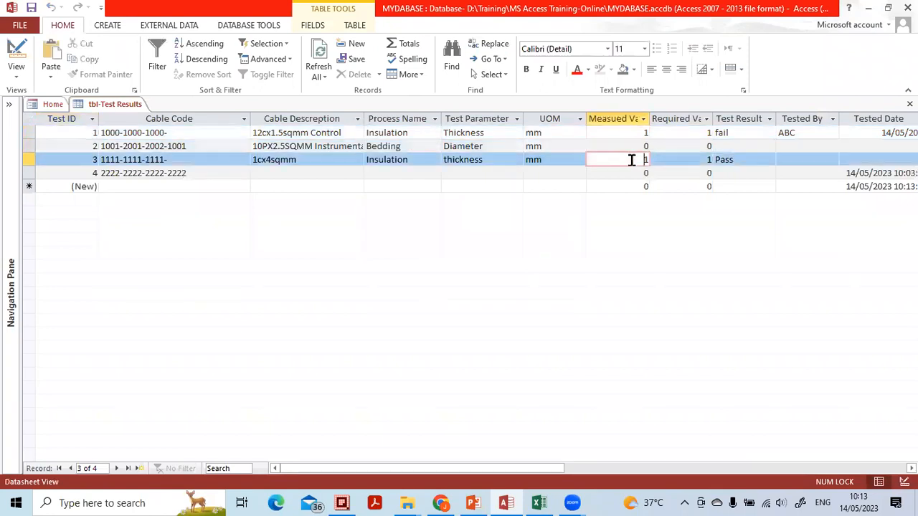
left_click(631, 135)
left_click(631, 146)
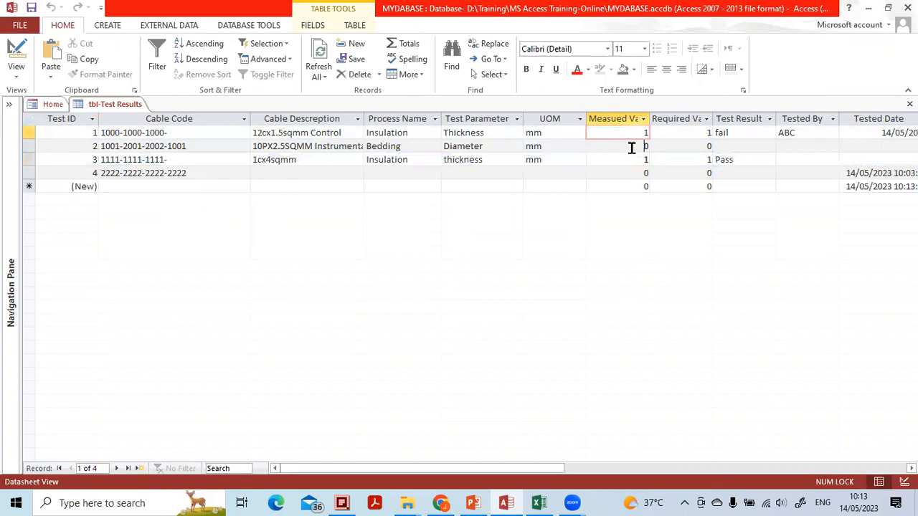
left_click(631, 159)
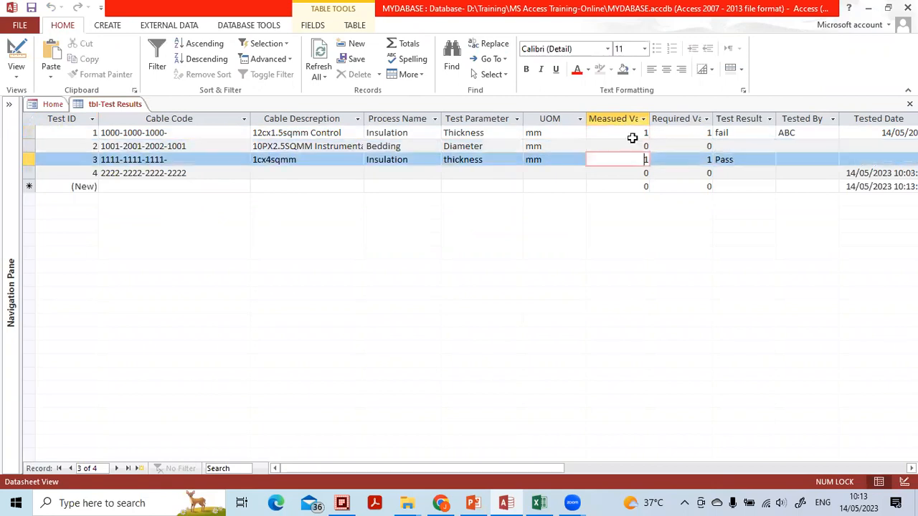
left_click(632, 134)
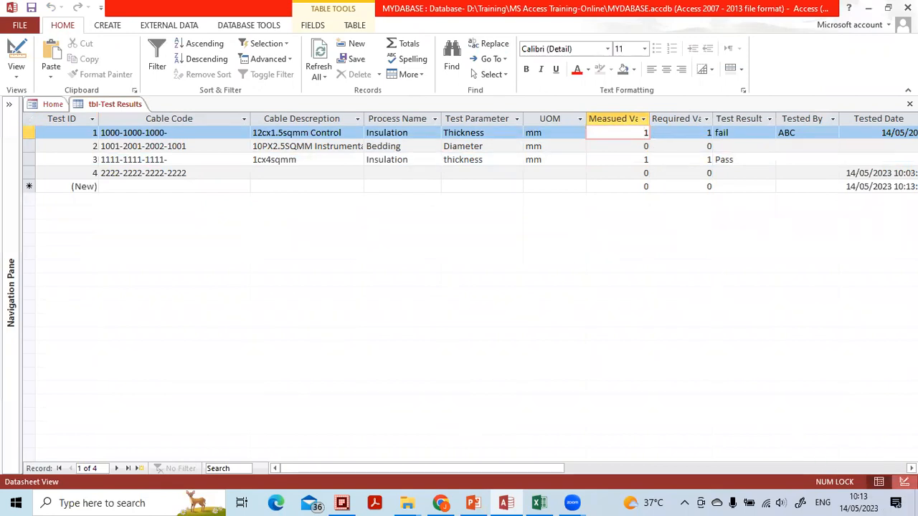
Return to Design view and set the field size of the Measued Value field to Single
left_click(904, 481)
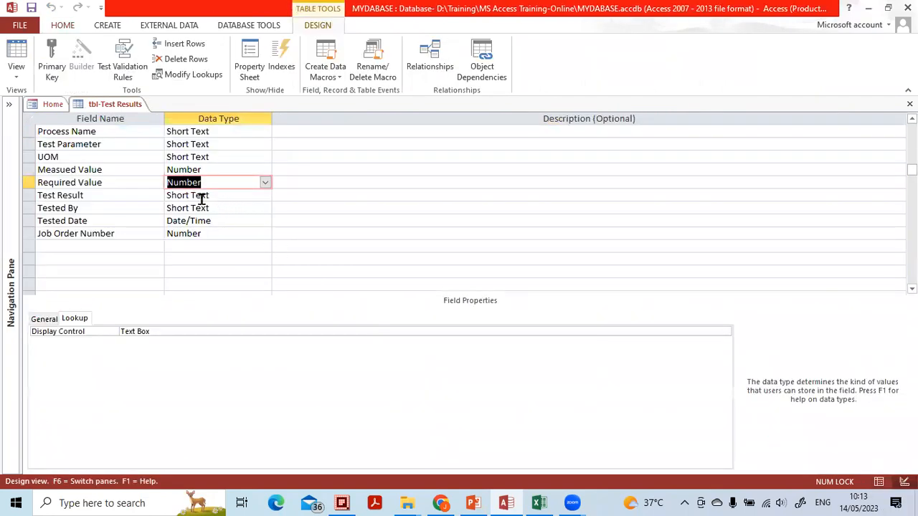
left_click(211, 169)
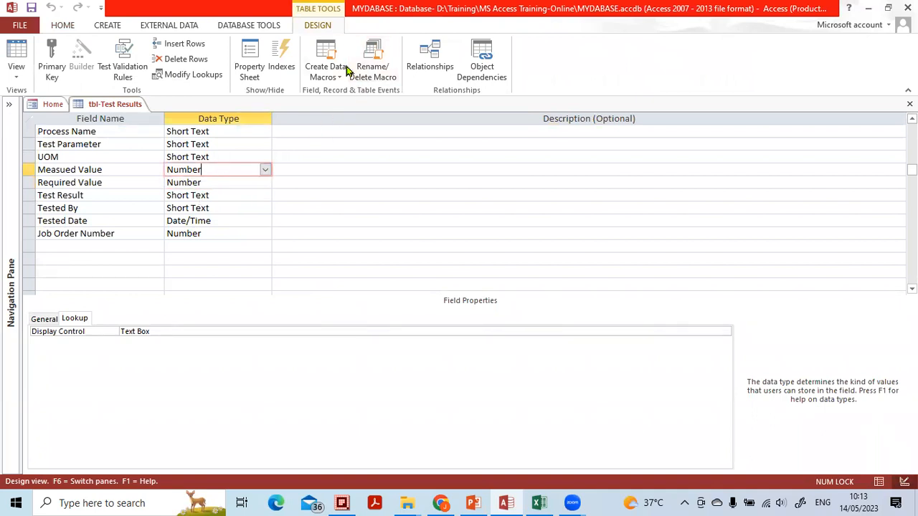
mouse_move(90, 294)
left_mouse_down()
mouse_move(7, 305)
mouse_move(123, 335)
mouse_move(68, 296)
left_mouse_up()
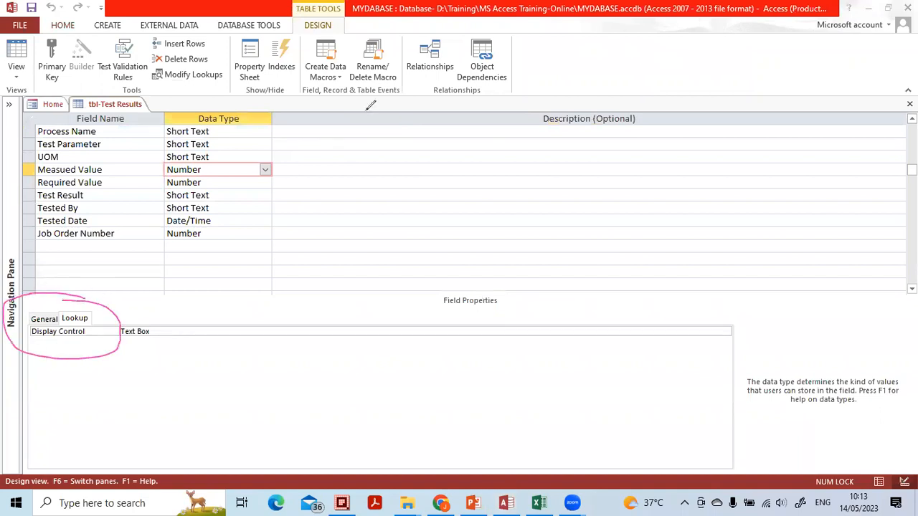
left_click(64, 309)
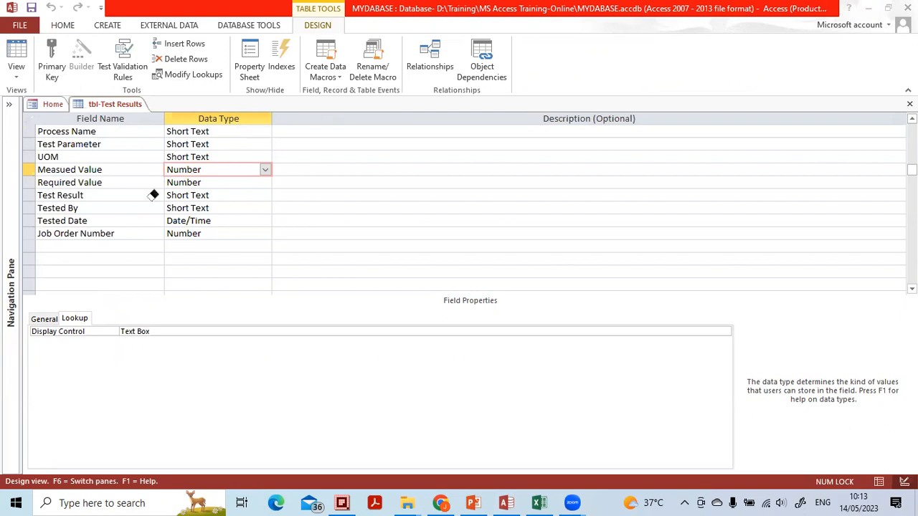
left_click(44, 323)
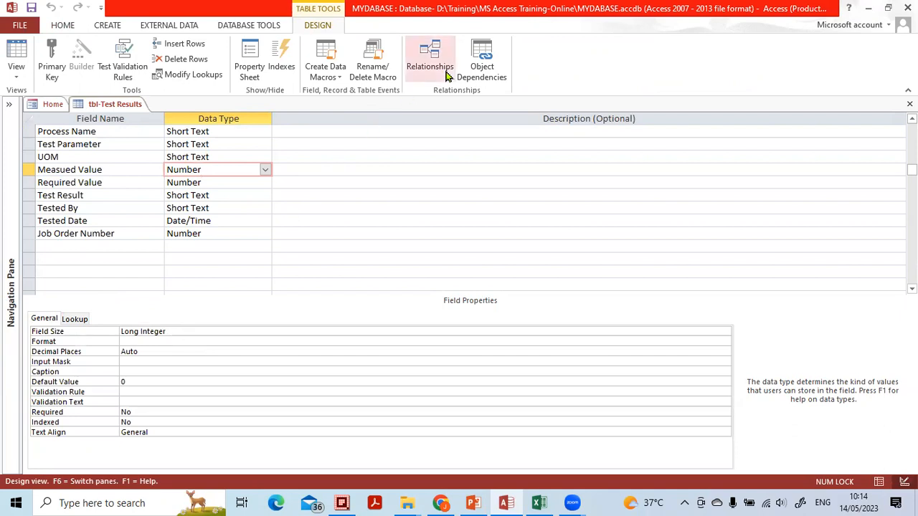
mouse_move(183, 305)
left_mouse_down()
mouse_move(124, 306)
mouse_move(130, 340)
mouse_move(173, 332)
mouse_move(162, 310)
mouse_move(126, 304)
left_mouse_up()
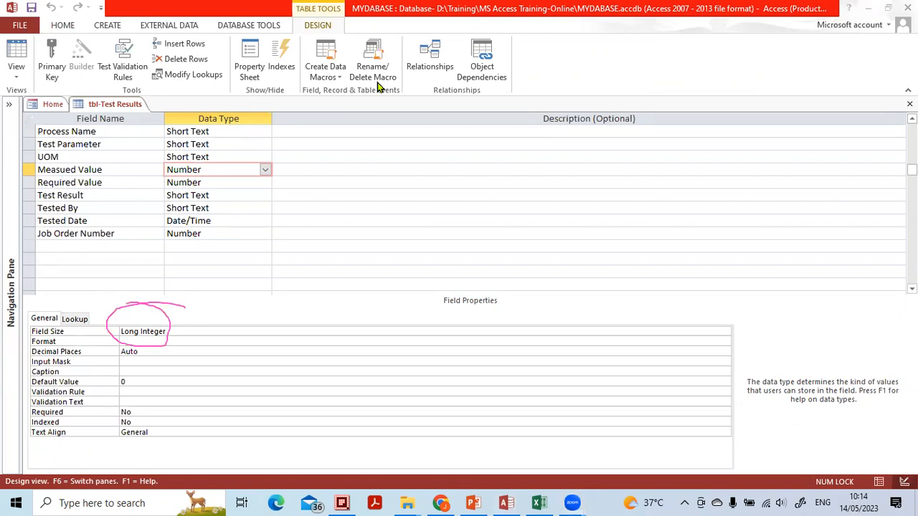
left_click_drag(105, 306, 181, 328)
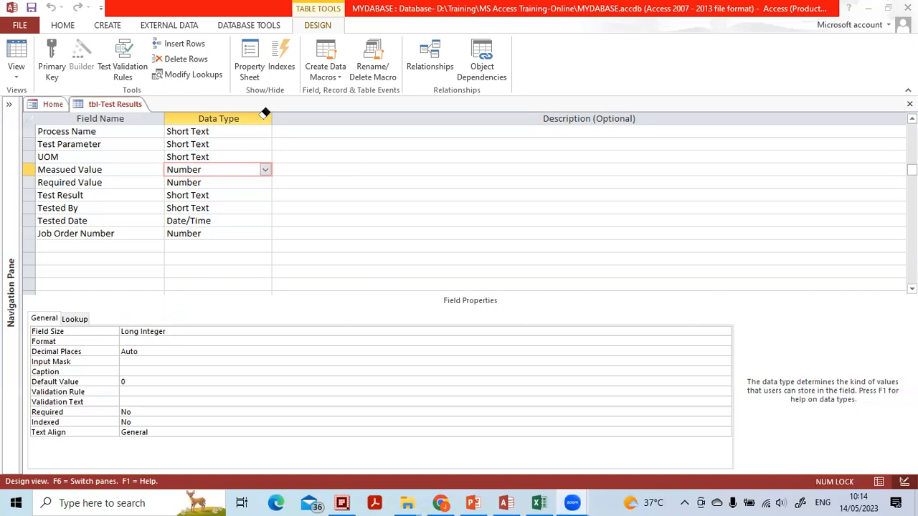
left_click(262, 332)
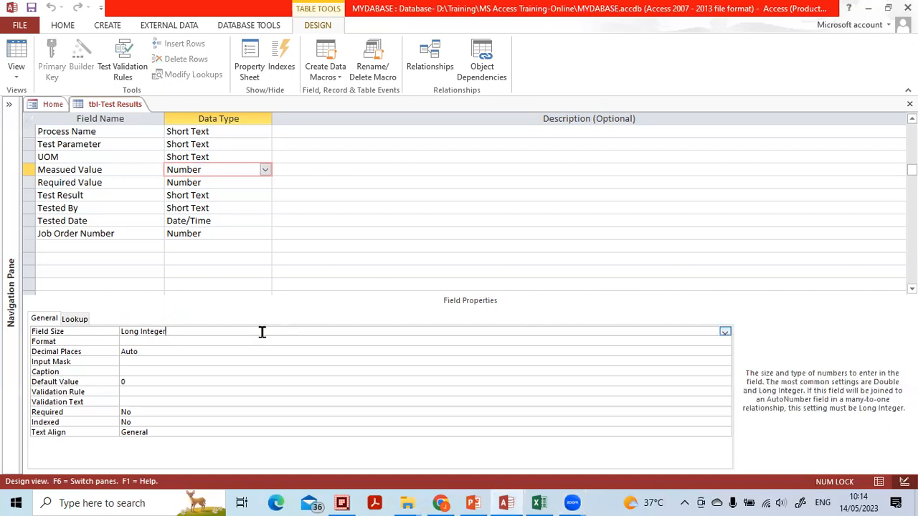
left_click(725, 332)
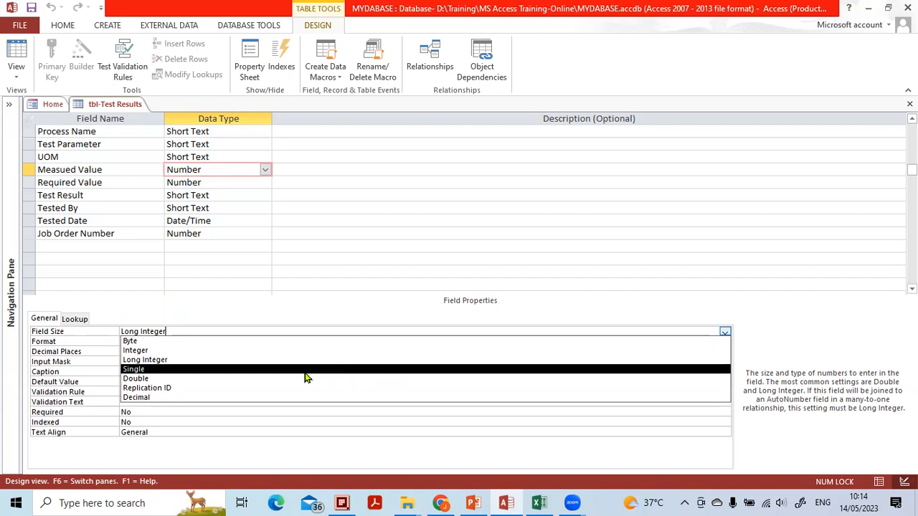
left_click(154, 371)
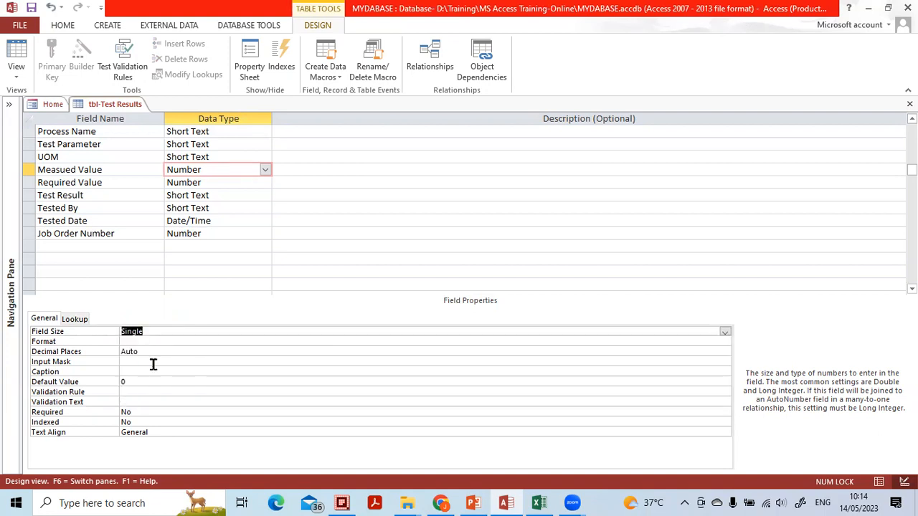
Set the field size of the Required Value field to Single
left_click(139, 182)
left_click(201, 182)
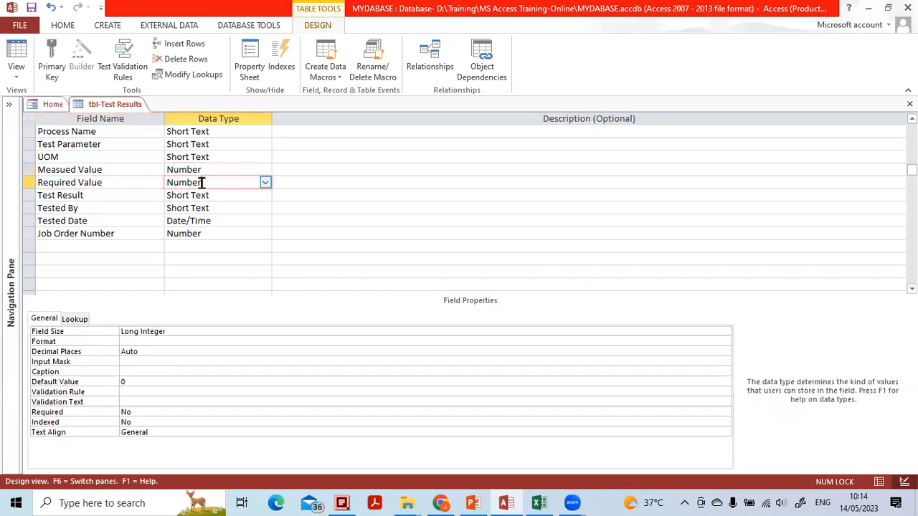
left_click(191, 334)
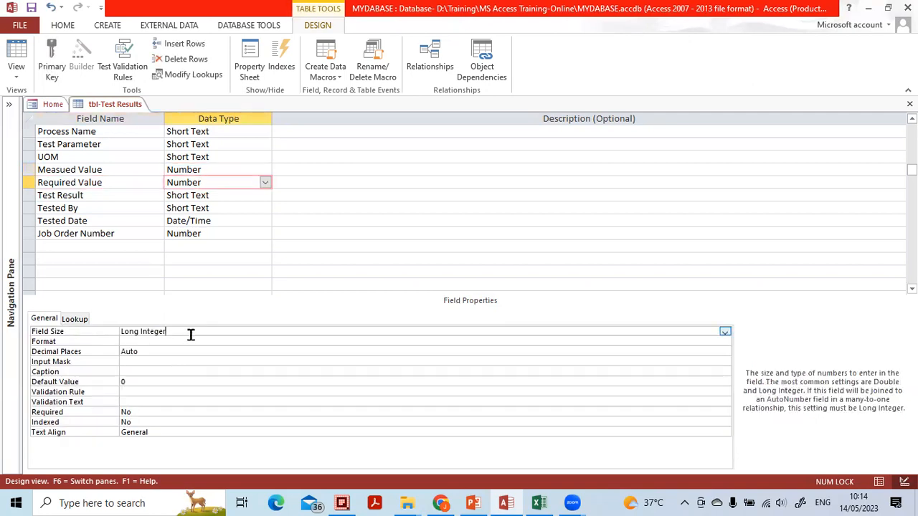
left_click(725, 332)
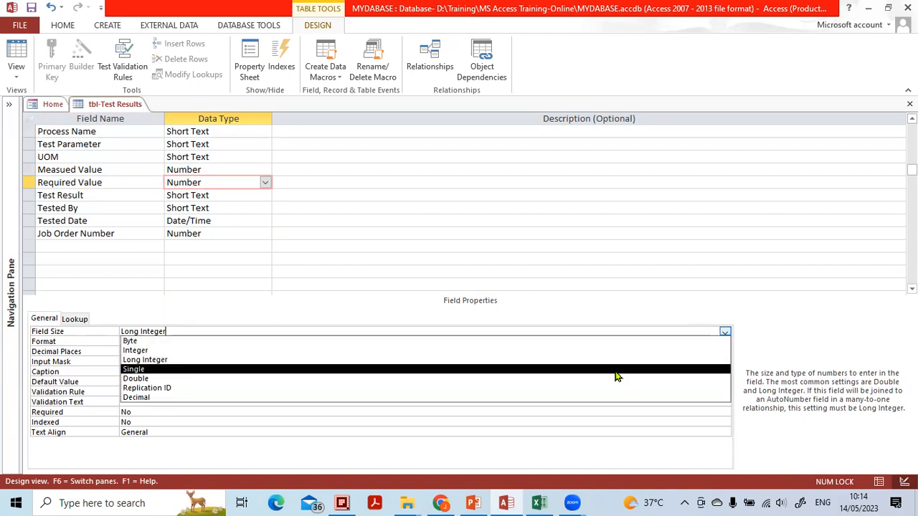
left_click(618, 370)
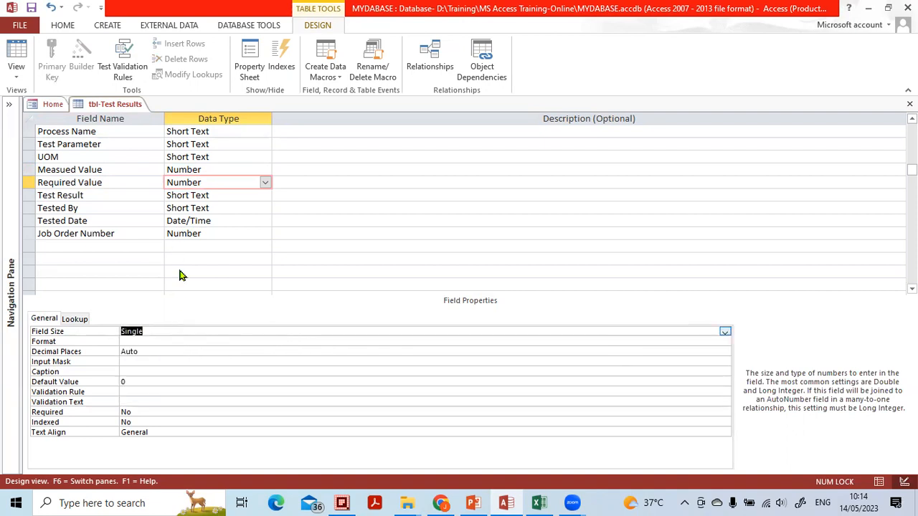
Review the available number formats and set the Required Value field's format to Fixed
left_click(125, 342)
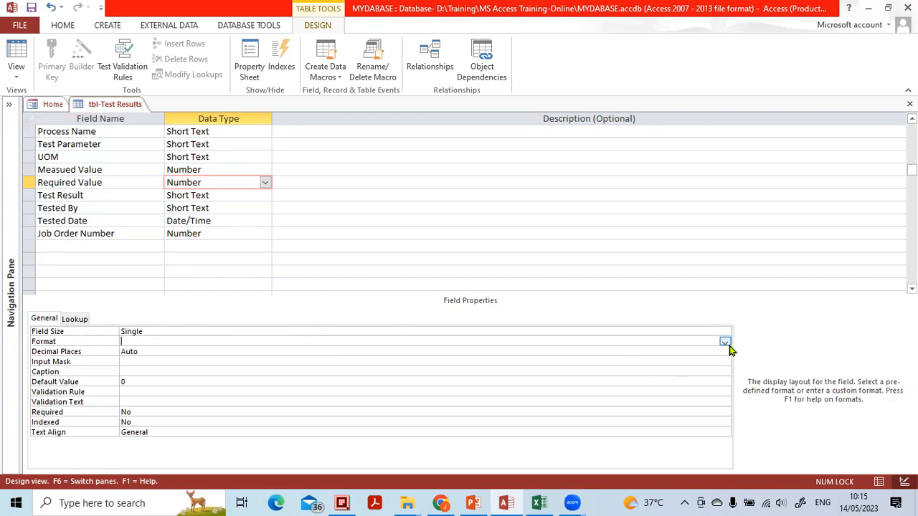
left_click(725, 342)
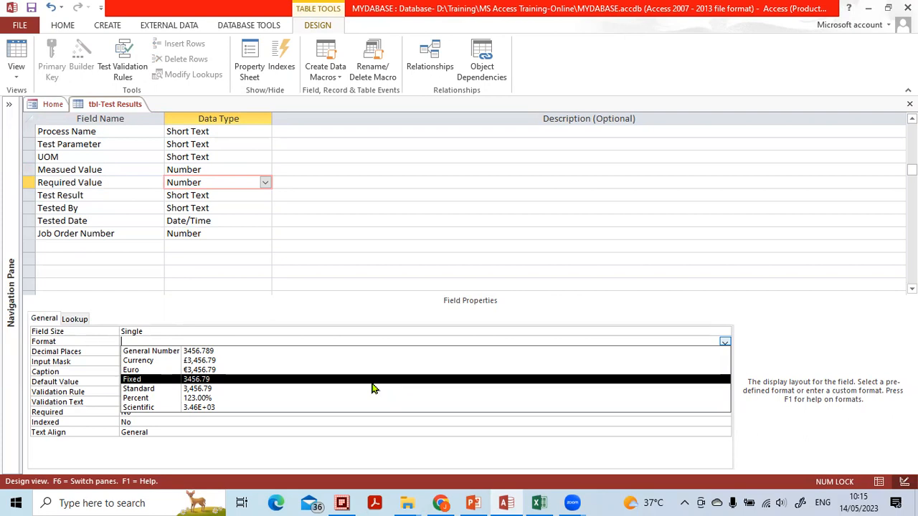
left_click(478, 103)
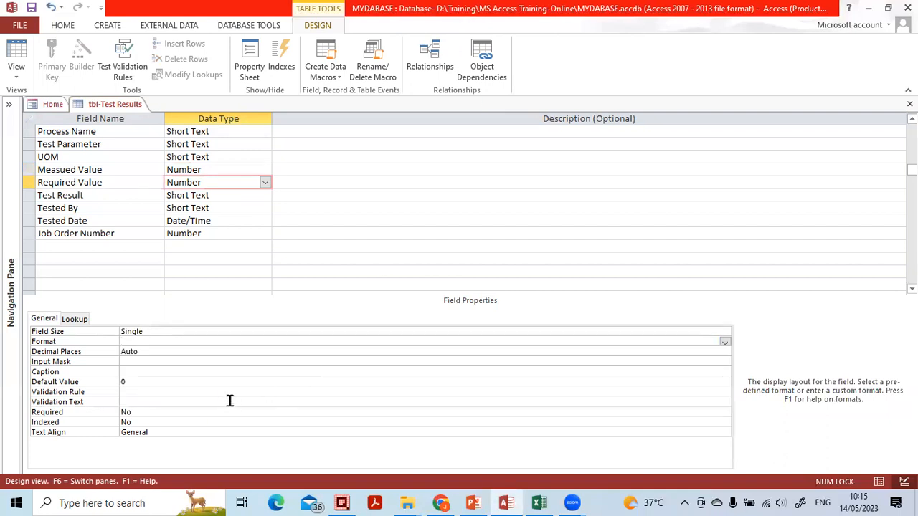
left_click(218, 361)
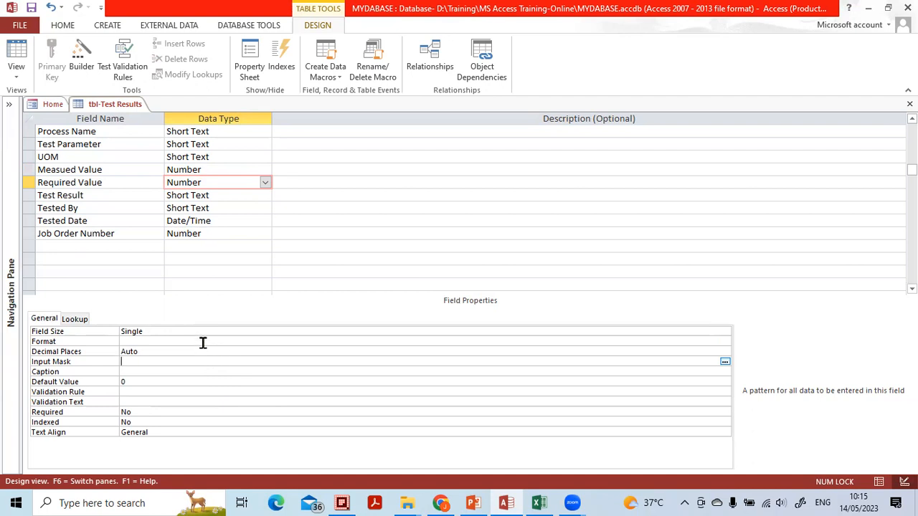
left_click(203, 341)
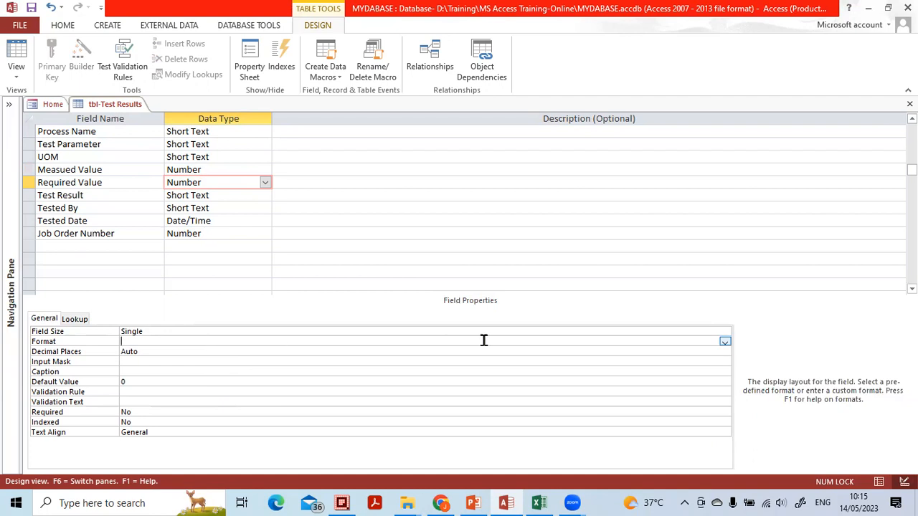
left_click(726, 343)
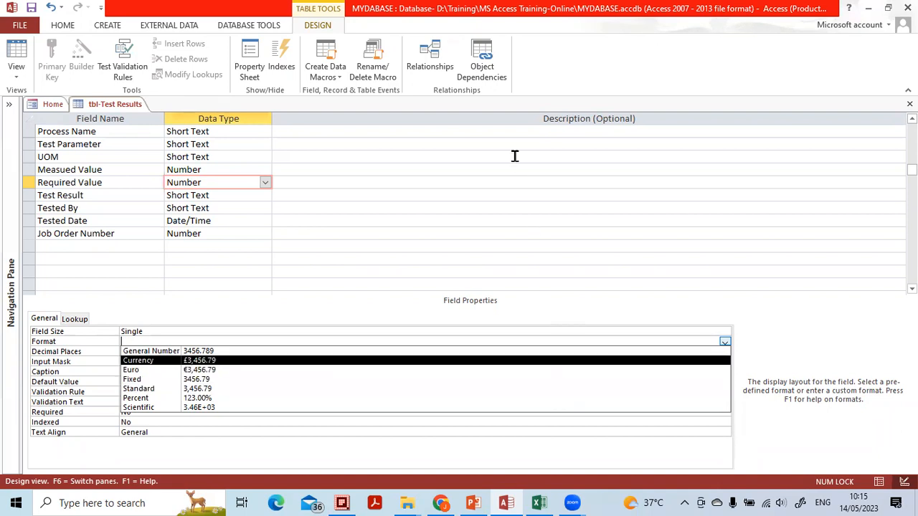
left_click(502, 113)
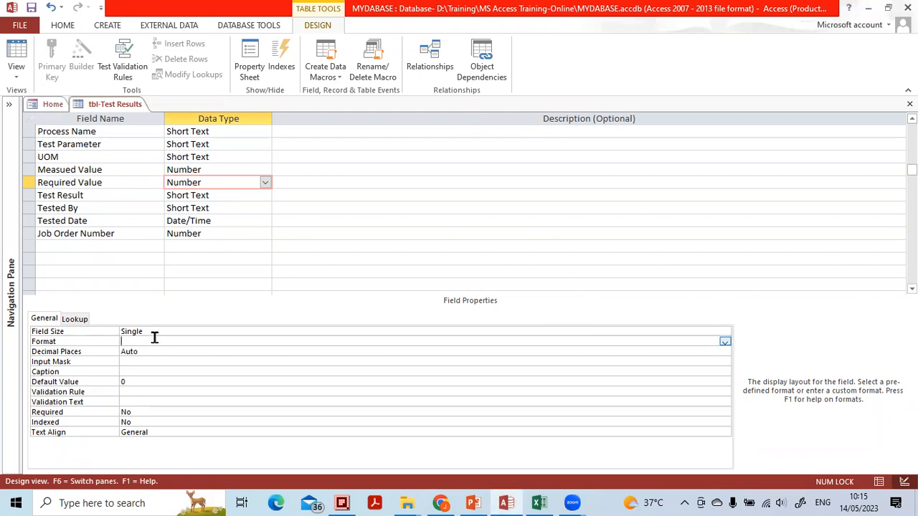
left_click(724, 343)
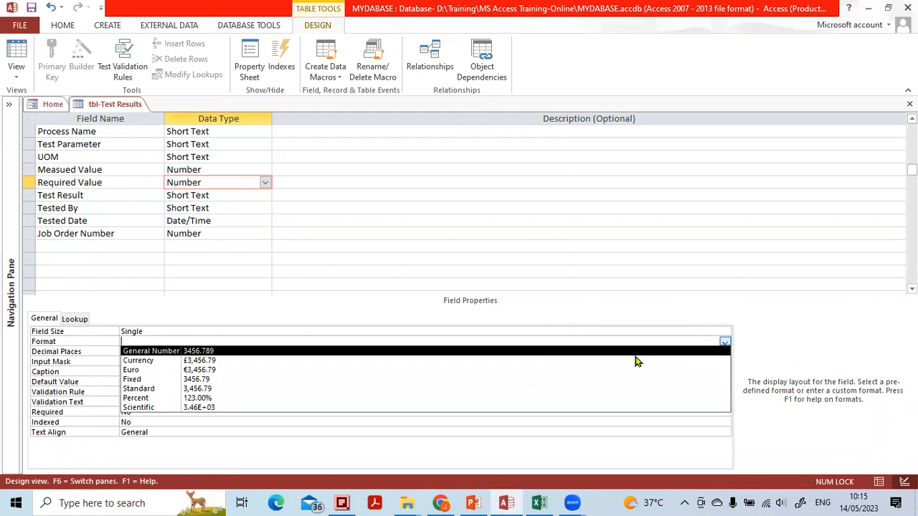
left_click(587, 381)
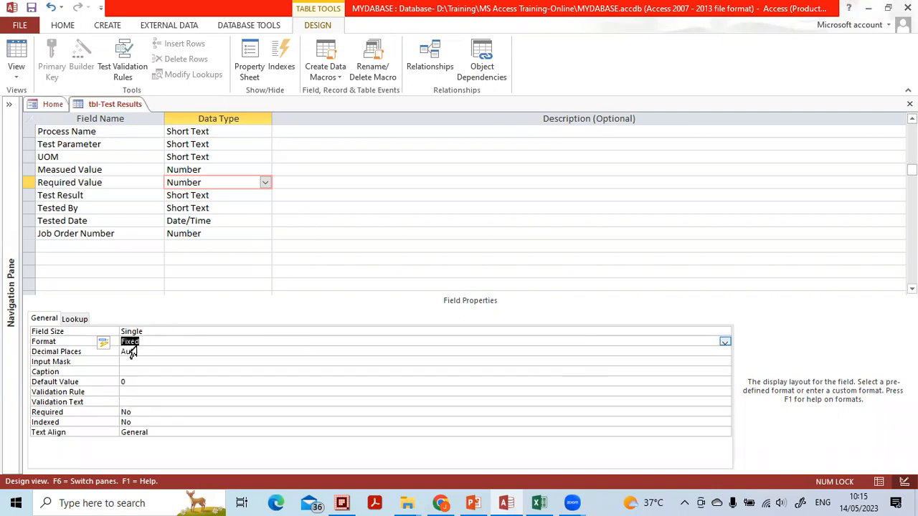
Set the Required Value field's decimal places to 3
left_click(90, 351)
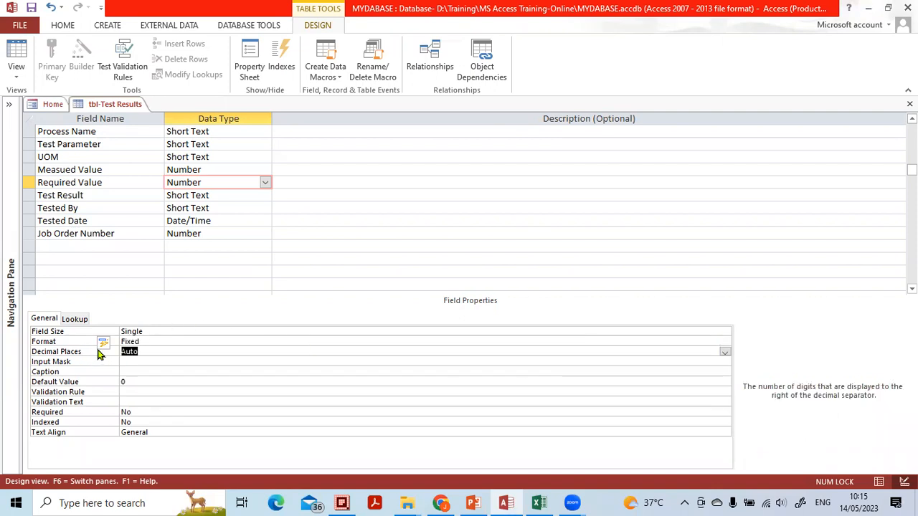
left_click(146, 349)
left_click(725, 352)
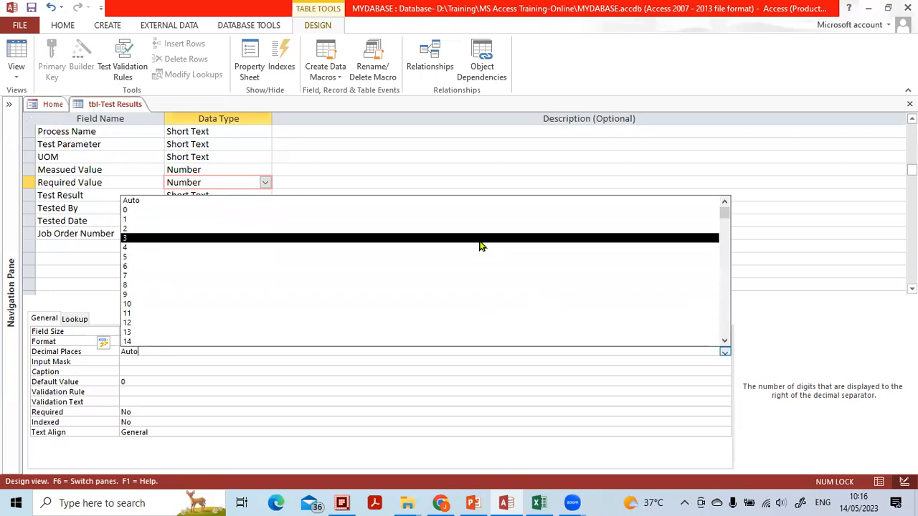
left_click(481, 239)
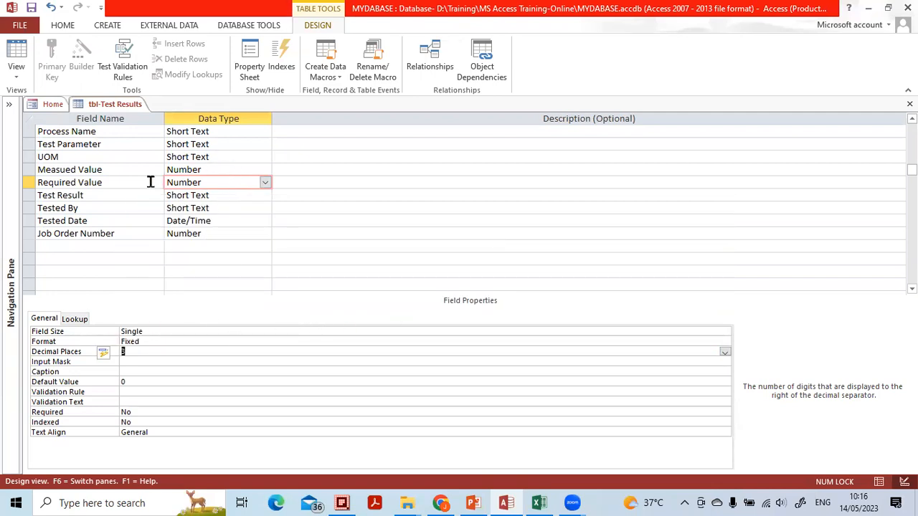
left_click(538, 67)
mouse_move(259, 168)
left_mouse_down()
mouse_move(174, 165)
mouse_move(214, 185)
mouse_move(236, 176)
left_mouse_up()
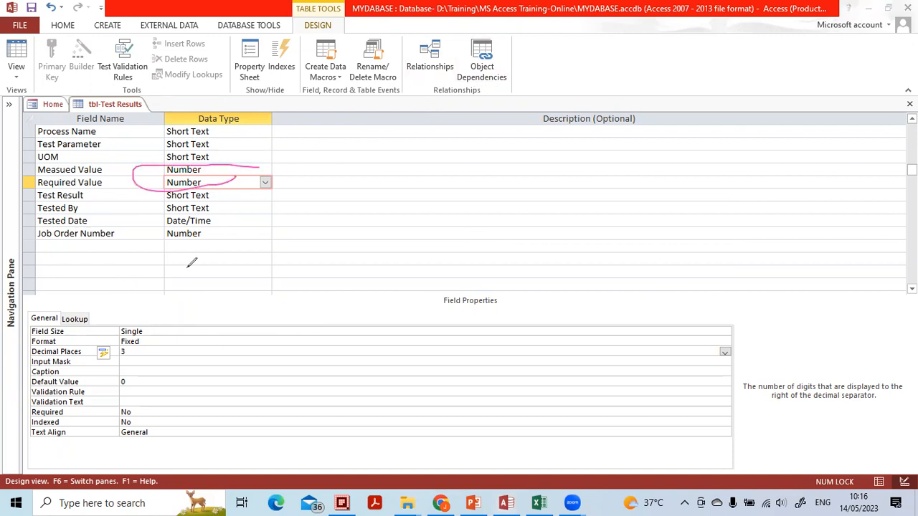
left_click_drag(147, 331, 198, 303)
mouse_move(152, 342)
left_mouse_down()
mouse_move(118, 339)
mouse_move(156, 340)
left_mouse_up()
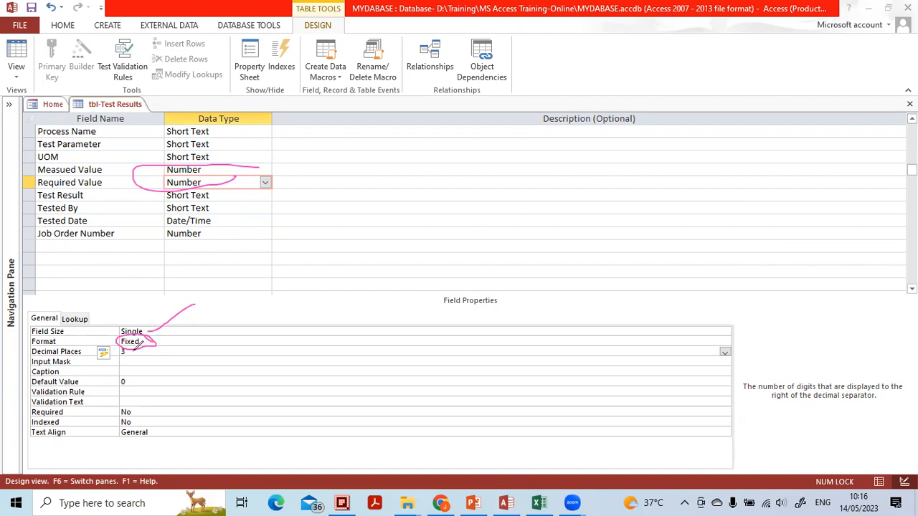
mouse_move(119, 344)
left_mouse_down()
mouse_move(137, 359)
mouse_move(135, 343)
left_mouse_up()
left_click_drag(162, 185, 178, 178)
left_click_drag(152, 339, 116, 362)
left_click_drag(181, 330, 179, 320)
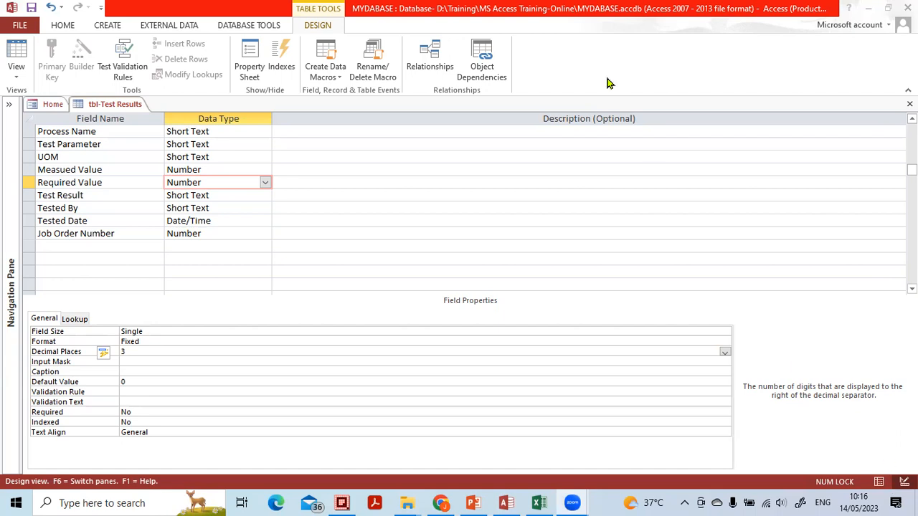
mouse_move(889, 441)
left_mouse_down()
mouse_move(850, 477)
mouse_move(893, 436)
left_mouse_up()
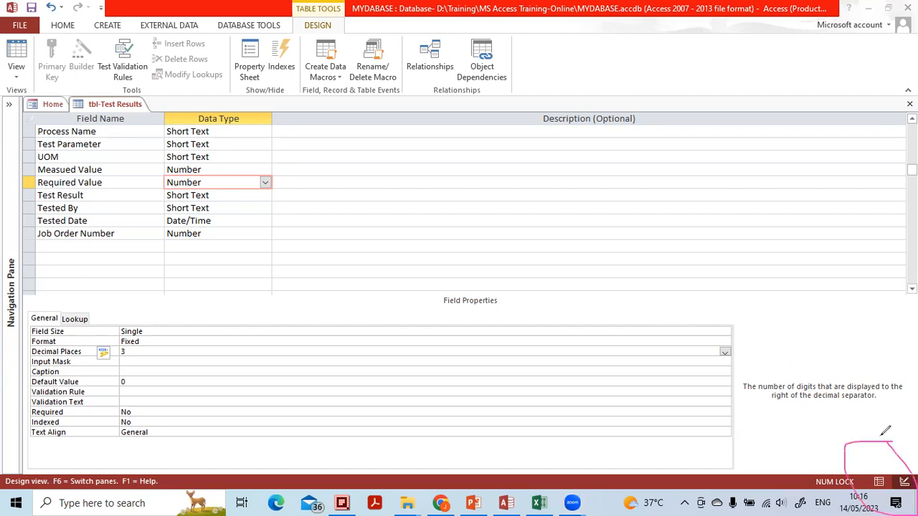
mouse_move(896, 475)
left_mouse_down()
mouse_move(896, 446)
mouse_move(882, 452)
left_mouse_up()
mouse_move(865, 464)
left_mouse_down()
mouse_move(900, 429)
mouse_move(913, 485)
mouse_move(871, 451)
left_mouse_up()
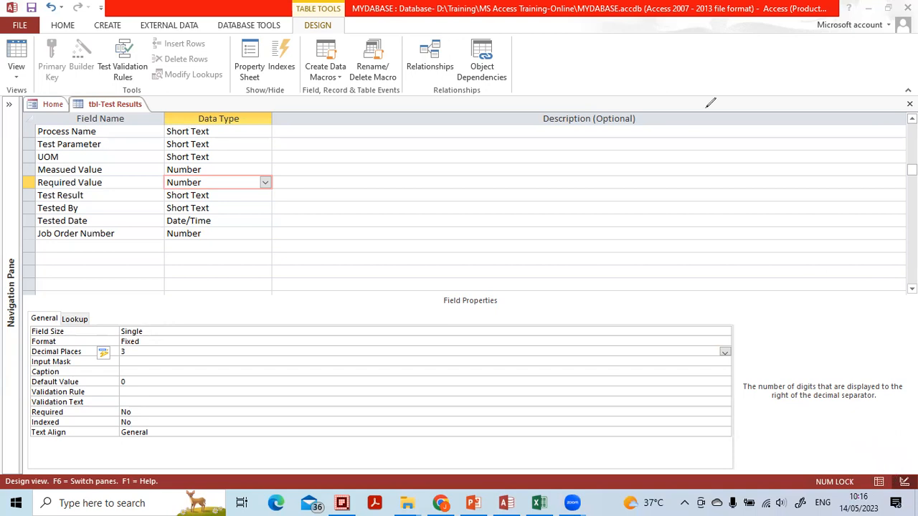
Switch tbl-Test Results to Datasheet view, saving the table's design changes
left_click(879, 481)
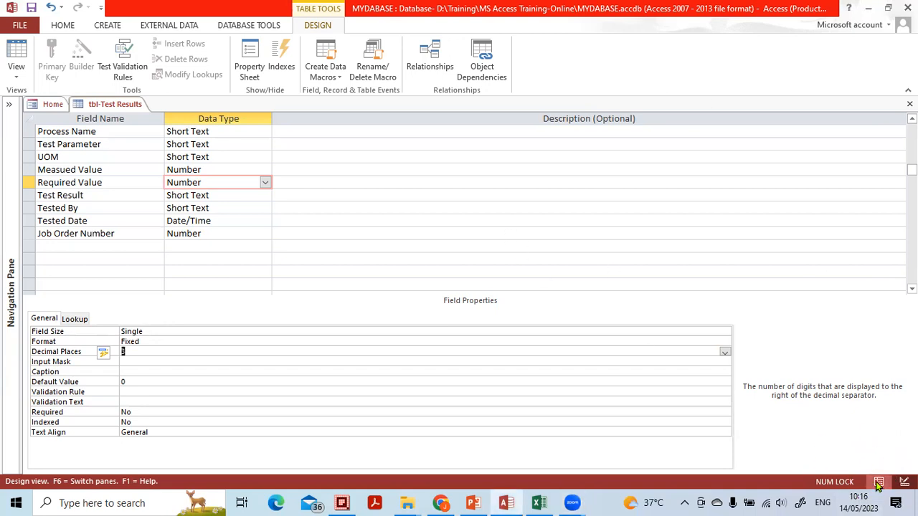
left_click(879, 481)
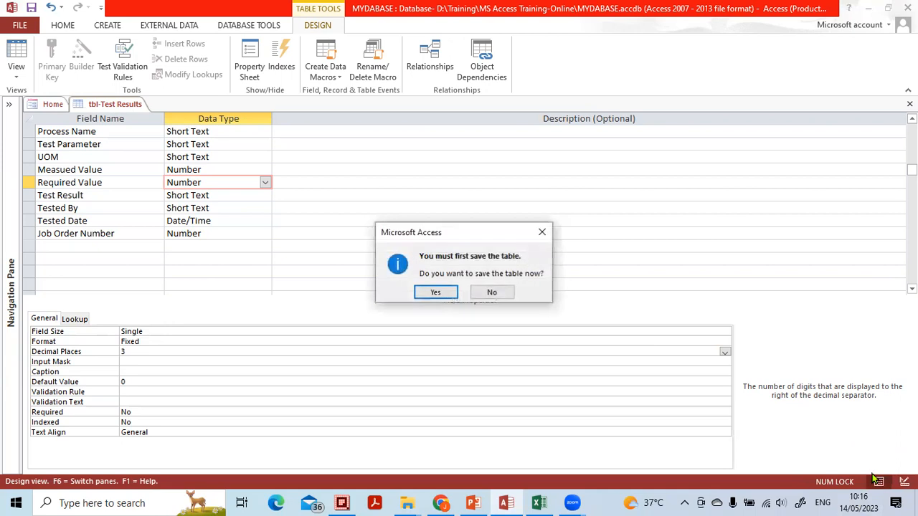
left_click(437, 293)
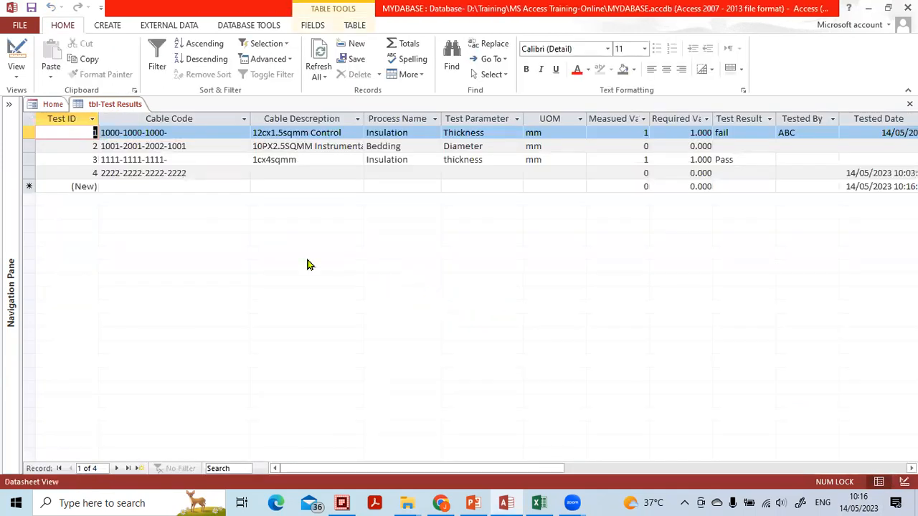
Enter 0.44 as the Measued Value and 0.55 as the Required Value of the first record
left_click(603, 161)
left_click_drag(641, 132, 665, 136)
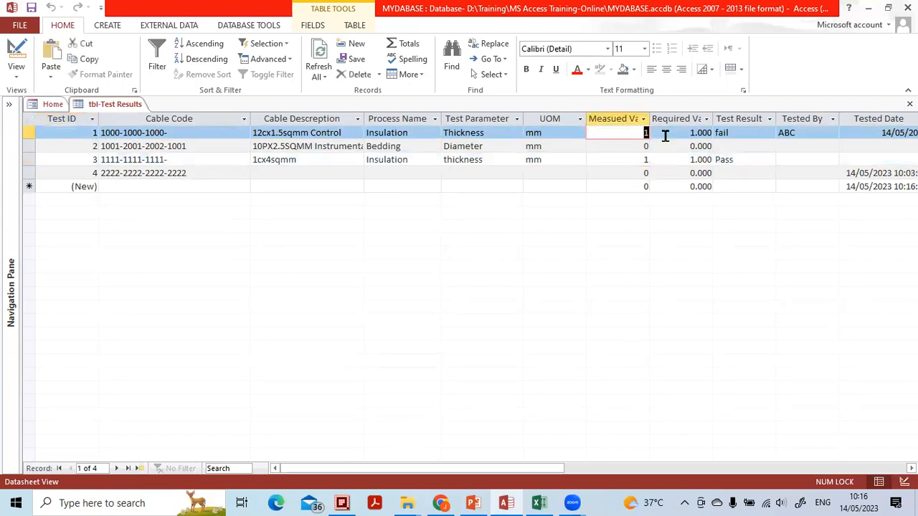
type("0.44")
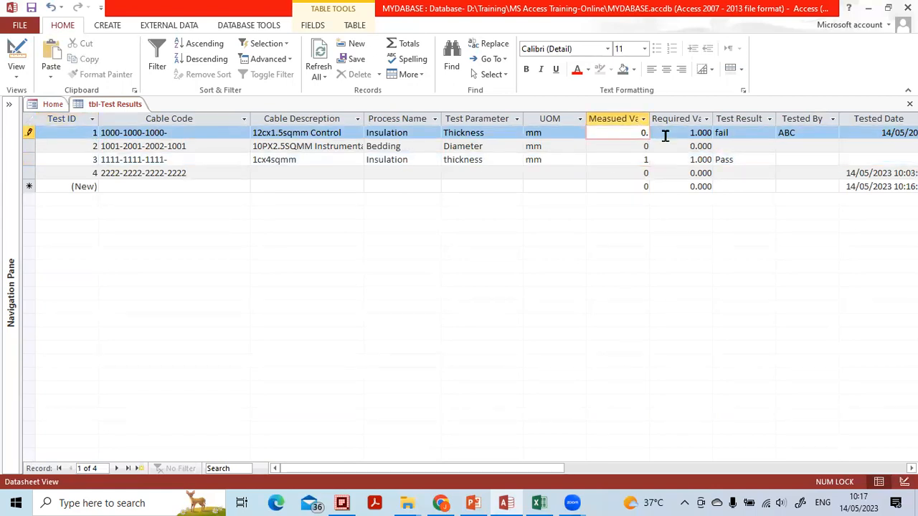
key("Down")
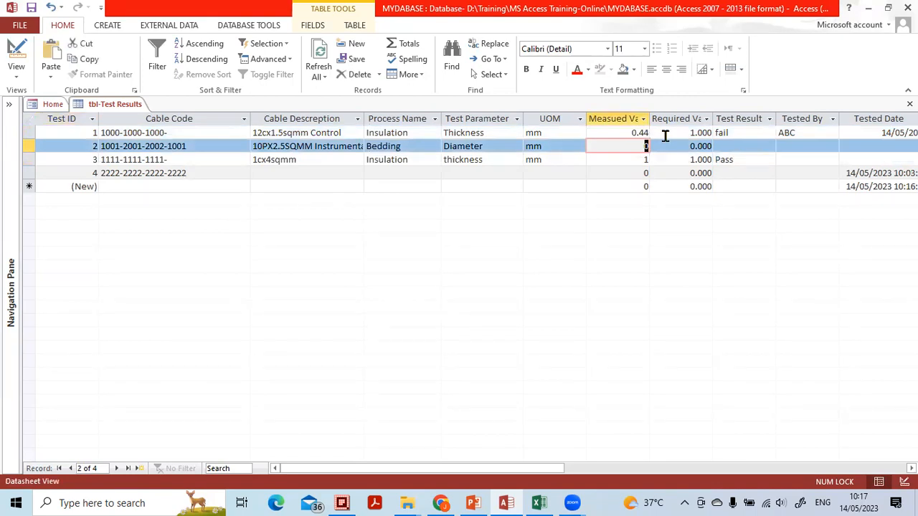
key("Up")
key("Tab")
type("0.55")
key("Down")
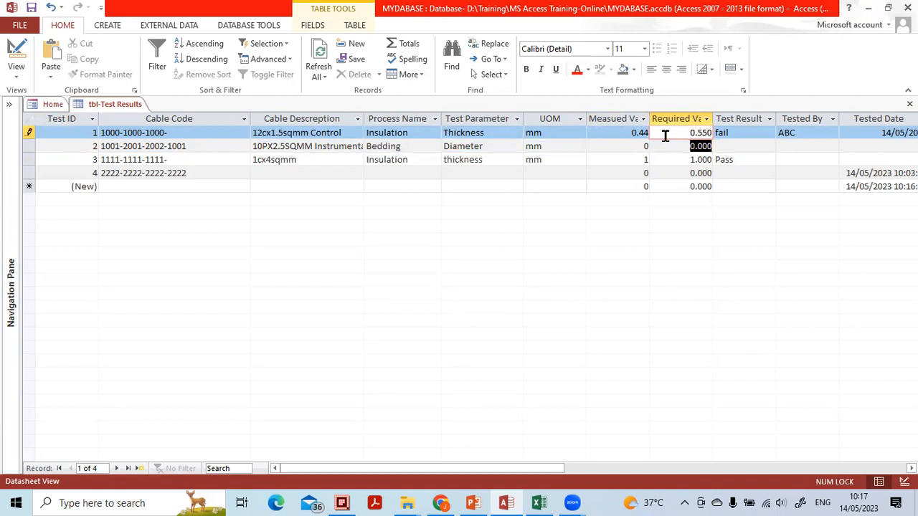
Enter 0.67 as the Measued Value and 0.444 as the Required Value of the second record
key("Up")
key("Down")
key("Up")
key("shift+Tab")
key("Down")
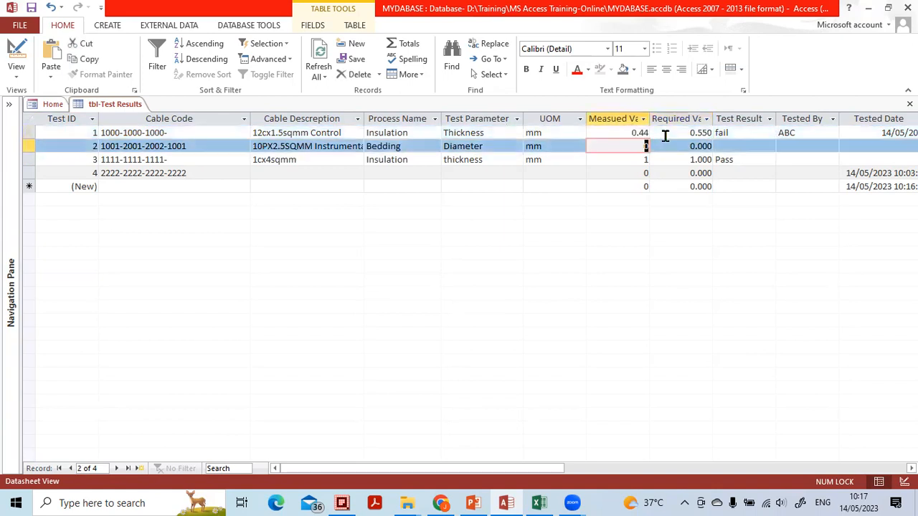
type("0.67")
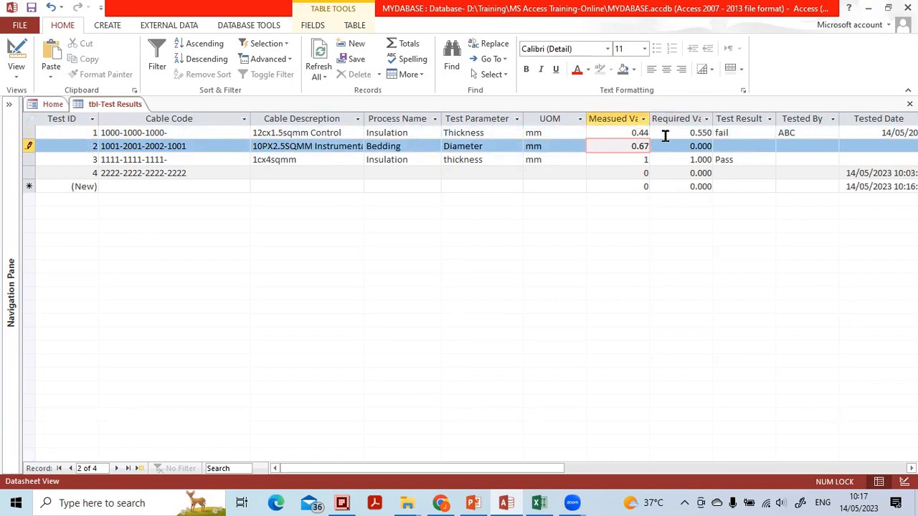
key("Tab")
type("0.444")
key("Down")
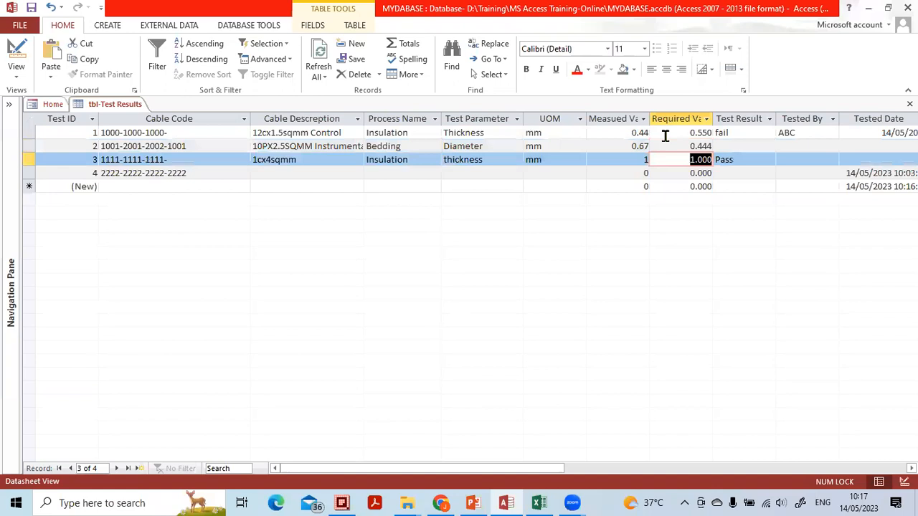
key("shift+Tab")
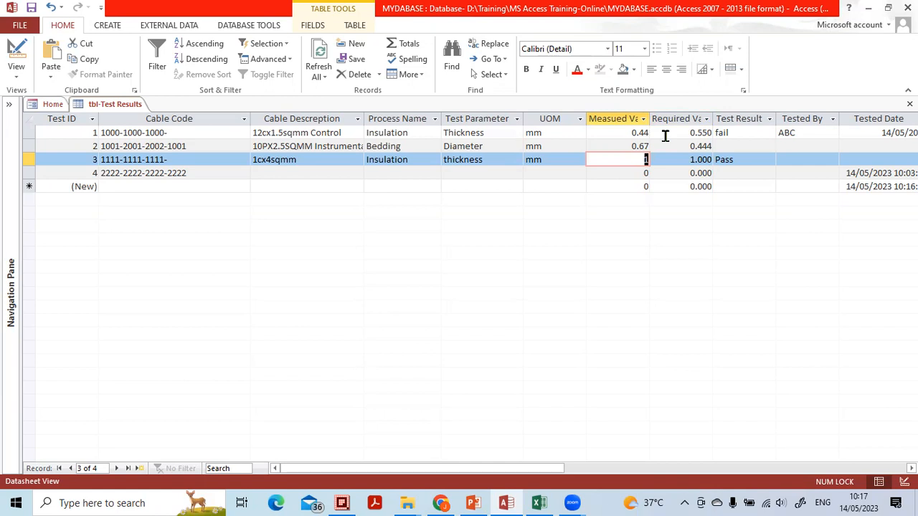
key("Tab")
key("Tab")
key("Tab")
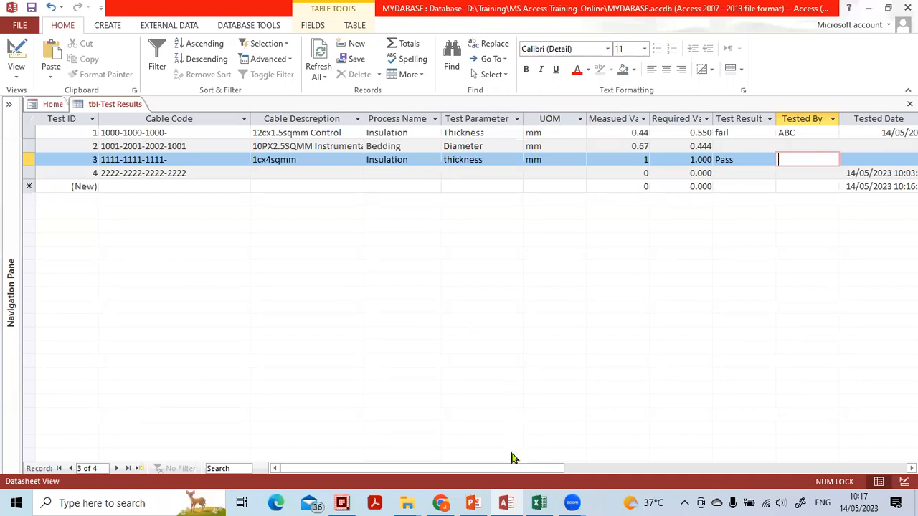
Switch to PowerPoint, view the Database storage Location slide of the training presentation, and return to Access
left_click(474, 502)
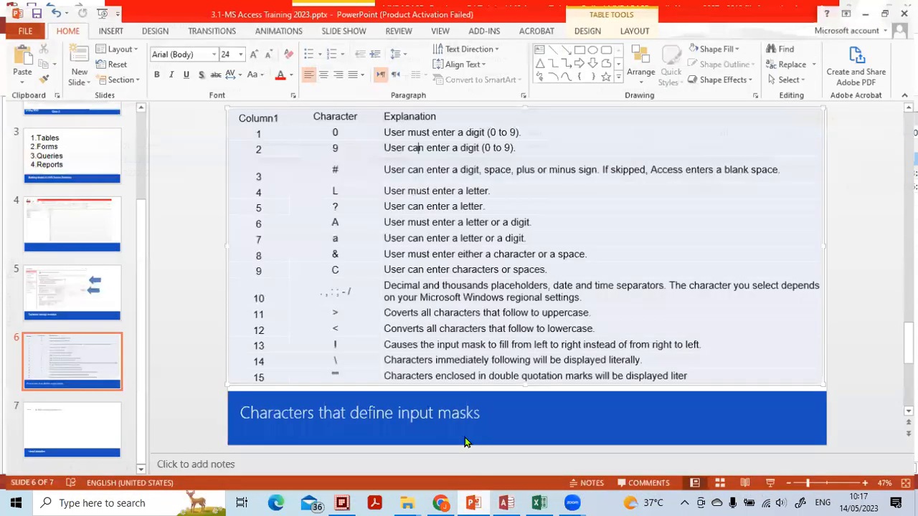
left_click(79, 163)
left_click(76, 211)
left_click(81, 280)
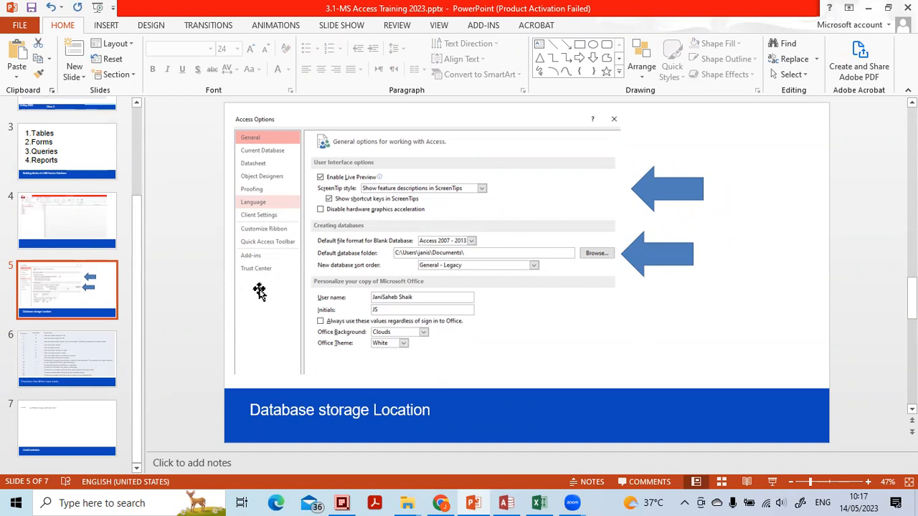
left_click(509, 503)
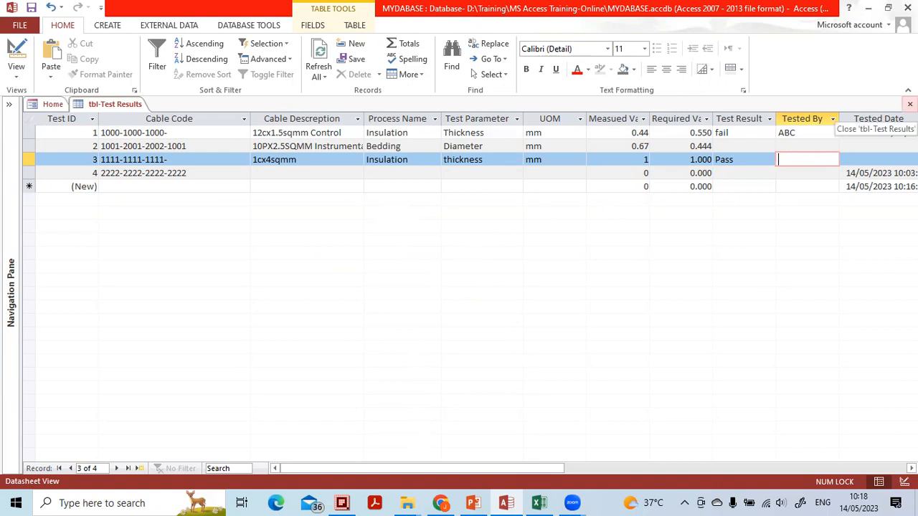
Close the tbl-Test Results table and open the Access Options dialog
left_click(910, 104)
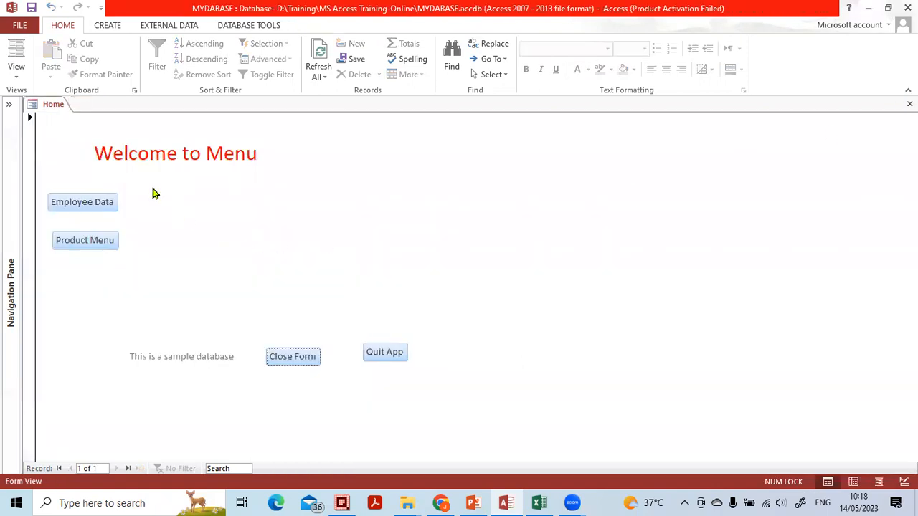
left_click(20, 27)
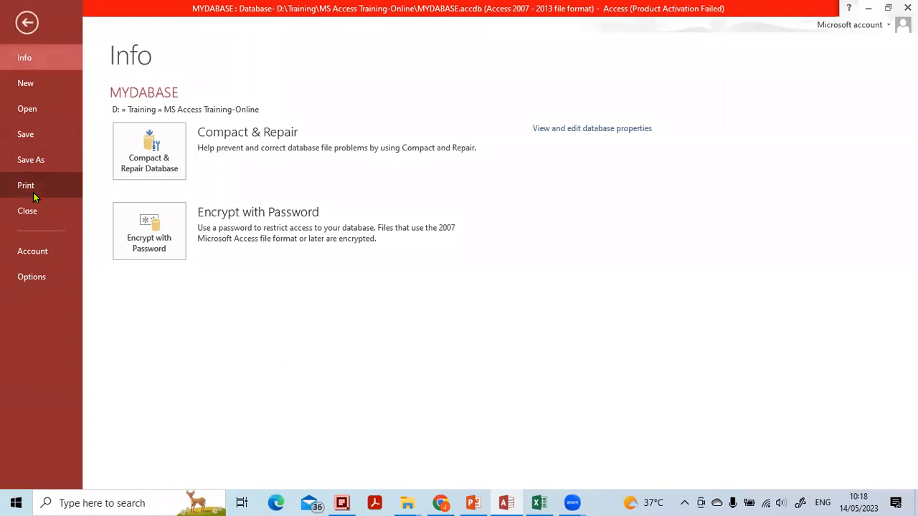
left_click(27, 26)
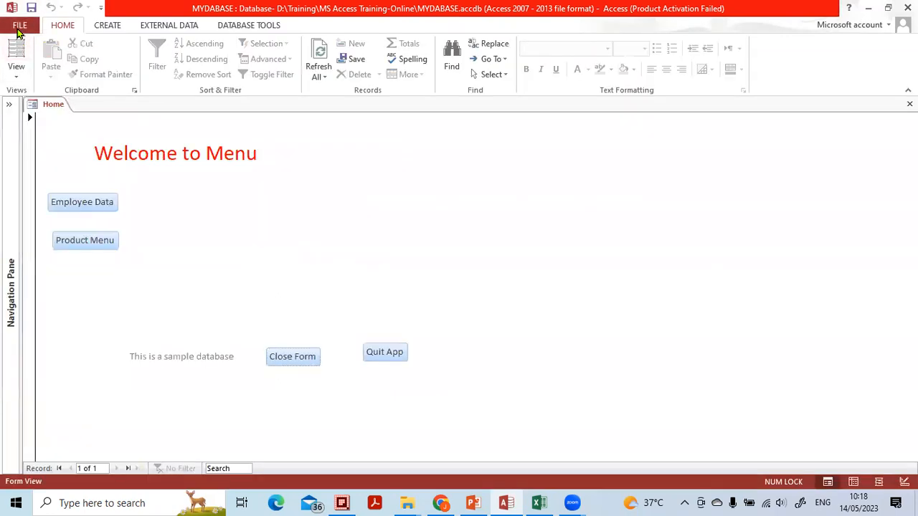
left_click(17, 29)
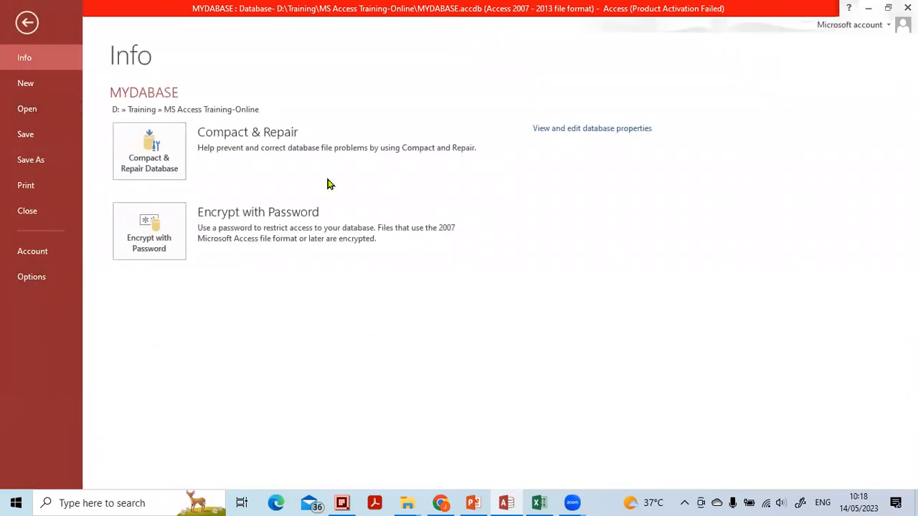
mouse_move(34, 260)
left_mouse_down()
mouse_move(11, 279)
mouse_move(67, 291)
mouse_move(41, 262)
left_mouse_up()
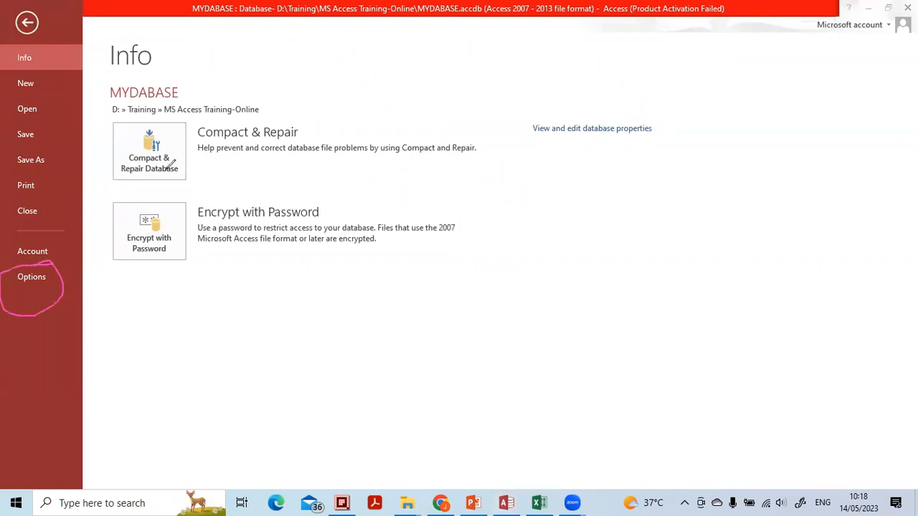
left_click(12, 274)
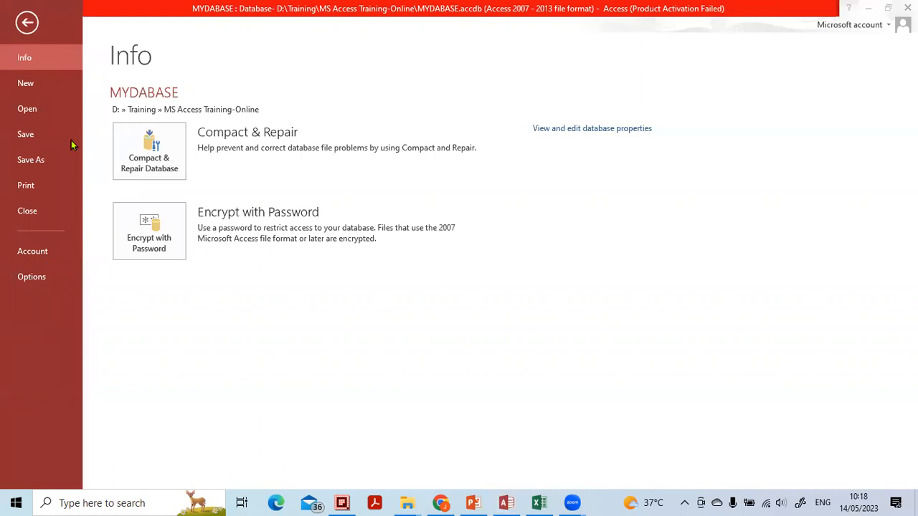
left_click(38, 279)
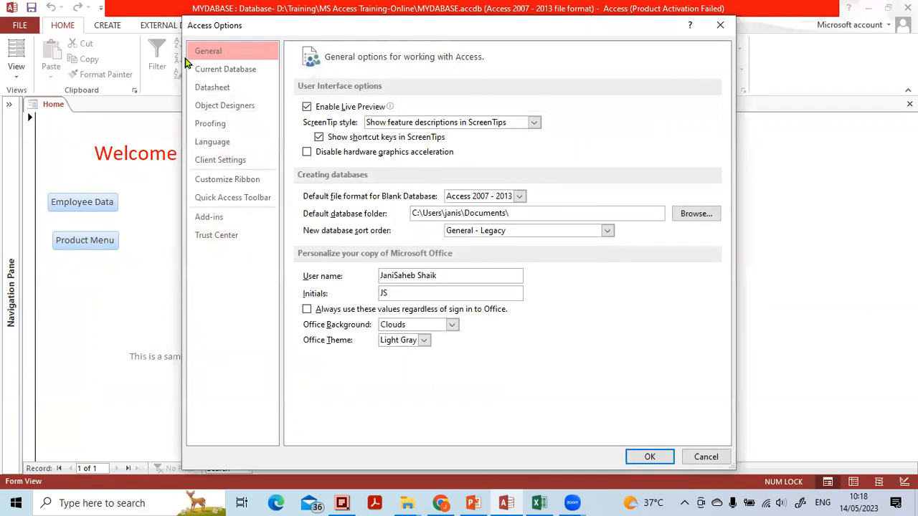
Look through the Current Database, Datasheet, Object Designers and Proofing options, and return to the General options with the default database folder
left_click(209, 71)
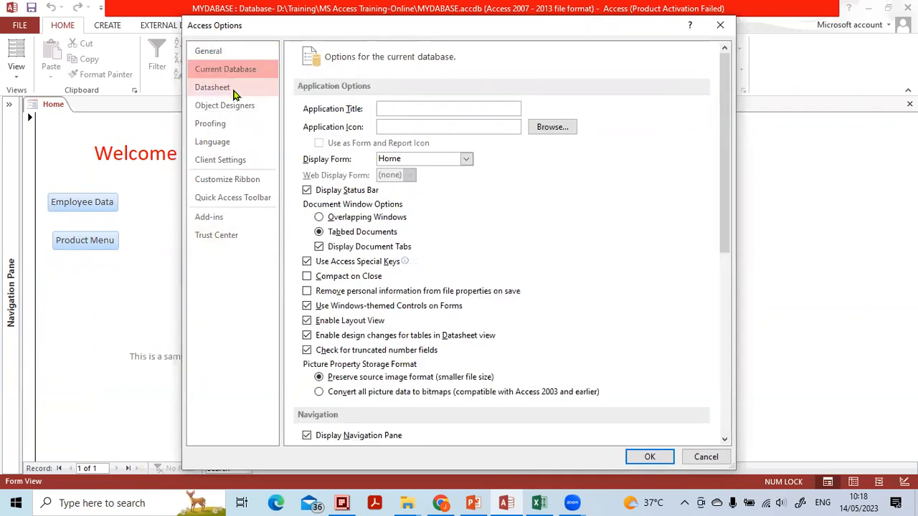
left_click(235, 90)
left_click(233, 109)
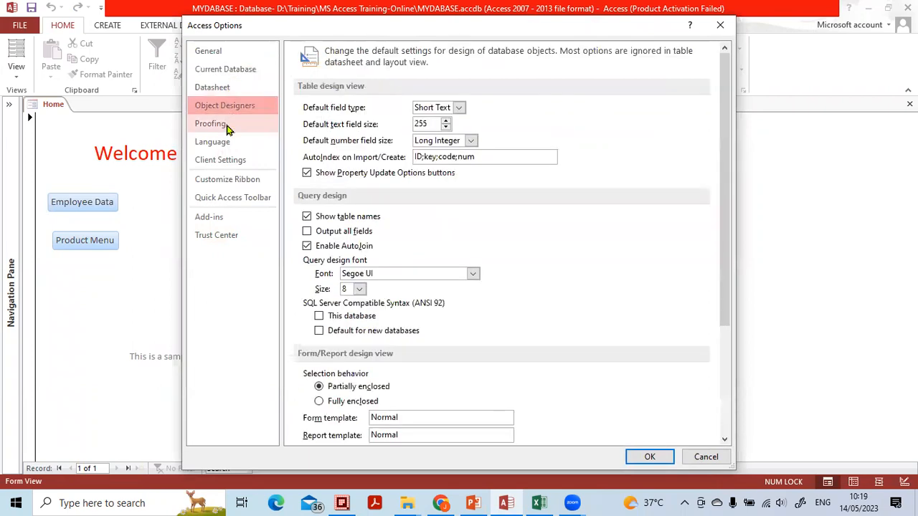
left_click(228, 125)
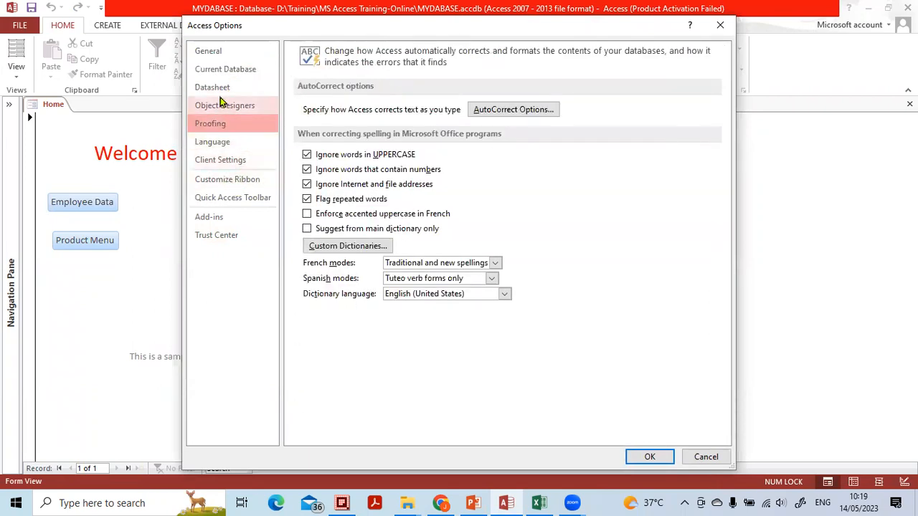
left_click(222, 61)
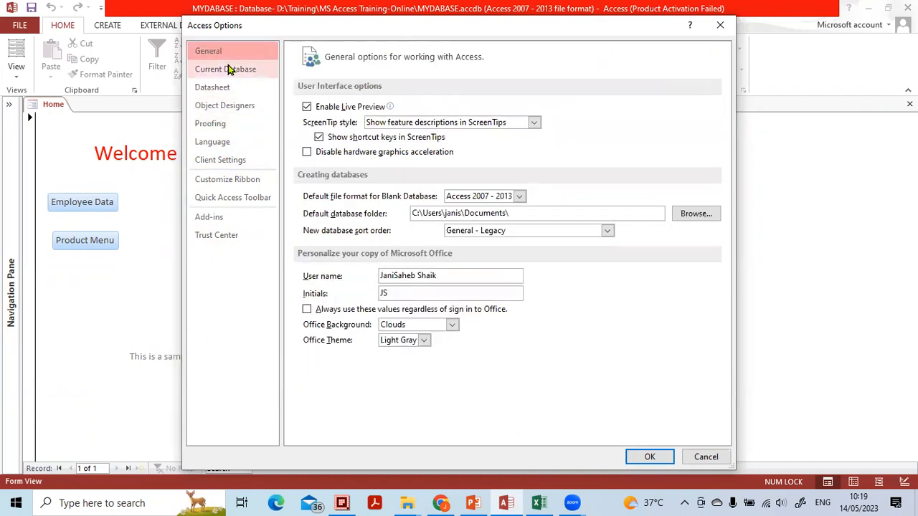
left_click(594, 65)
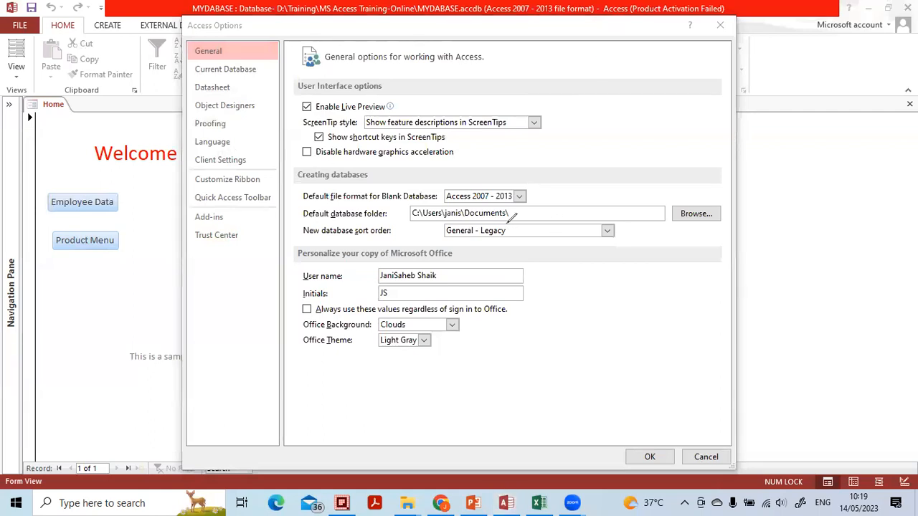
Set the default database folder for new databases to the root of Local Disk (D:)
mouse_move(393, 216)
left_mouse_down()
mouse_move(302, 205)
mouse_move(337, 224)
mouse_move(387, 218)
mouse_move(391, 208)
mouse_move(512, 218)
mouse_move(433, 223)
left_mouse_up()
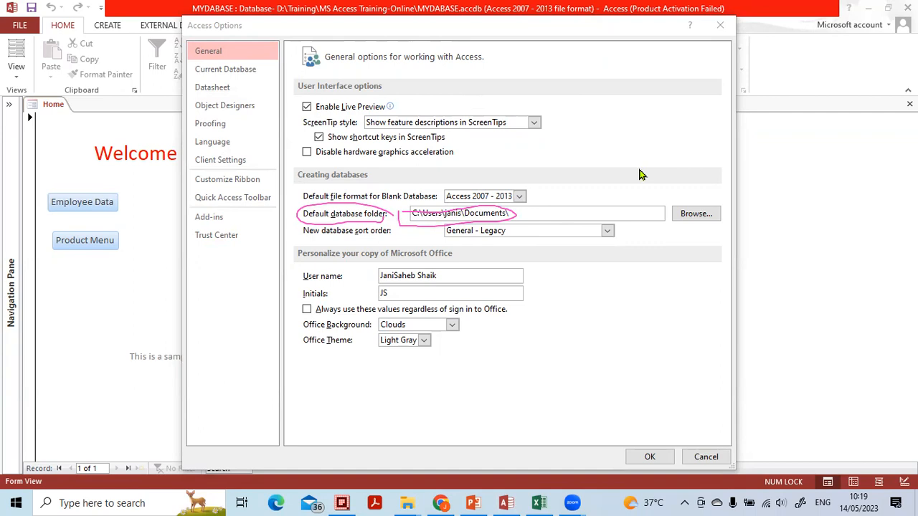
left_click(687, 213)
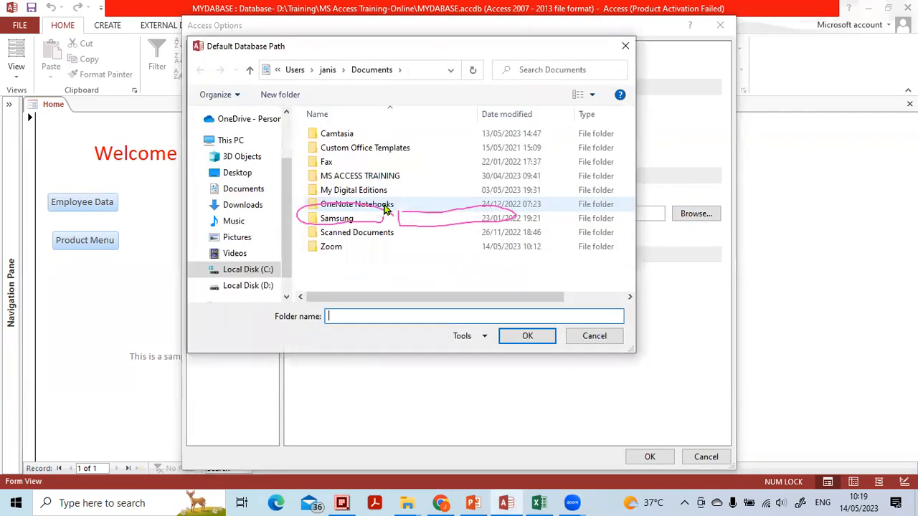
left_click(248, 285)
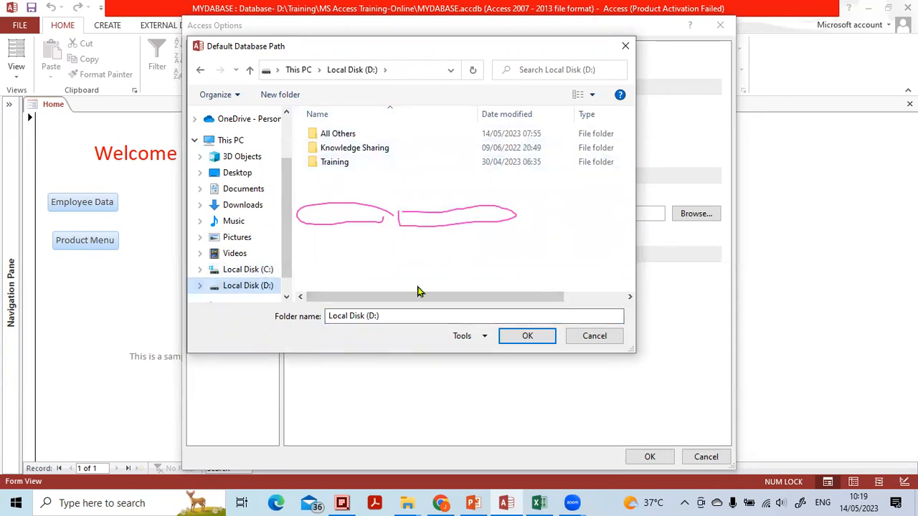
left_click(584, 71)
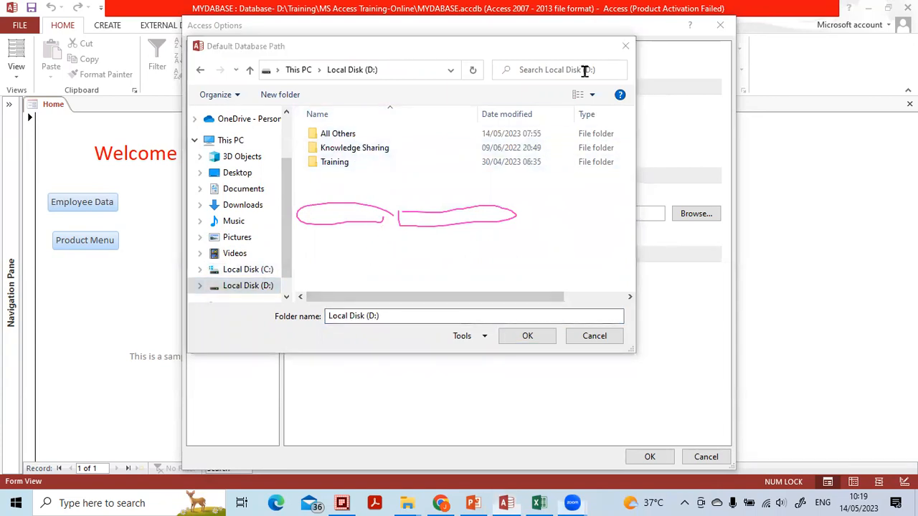
left_click(490, 99)
mouse_move(460, 208)
left_mouse_down()
mouse_move(496, 221)
mouse_move(287, 209)
left_mouse_up()
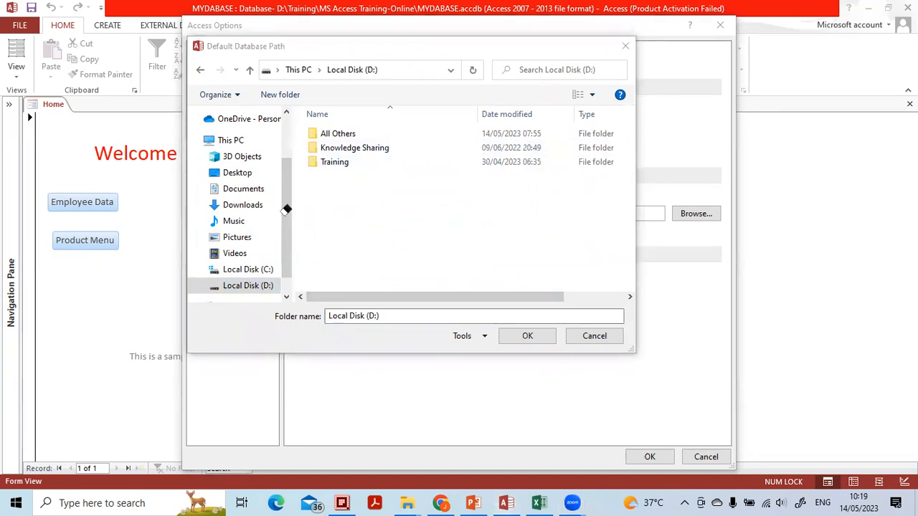
left_click(403, 150)
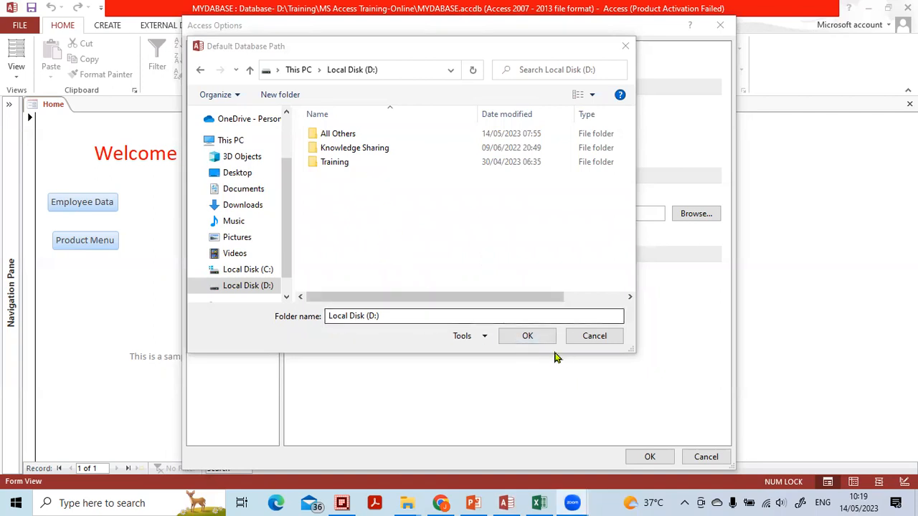
left_click(527, 336)
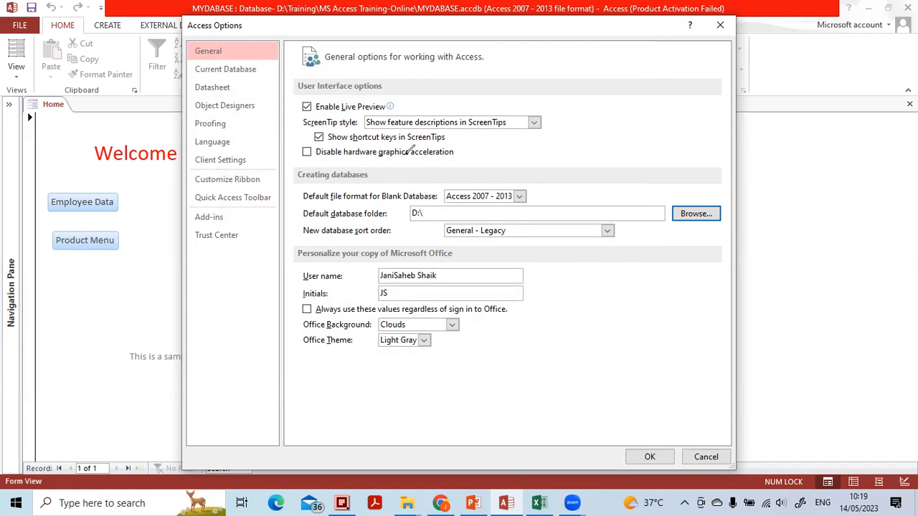
mouse_move(299, 162)
left_mouse_down()
mouse_move(375, 168)
mouse_move(306, 148)
left_mouse_up()
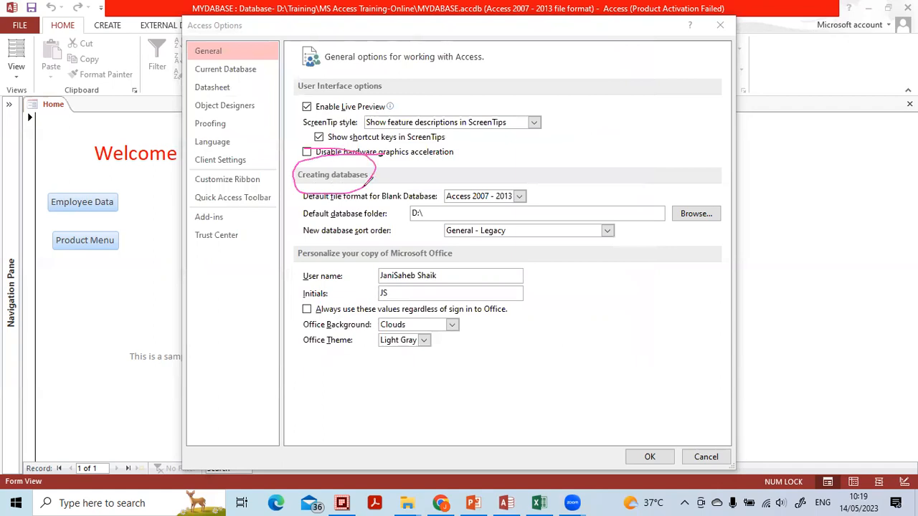
mouse_move(439, 206)
left_mouse_down()
mouse_move(400, 201)
mouse_move(436, 217)
mouse_move(429, 208)
left_mouse_up()
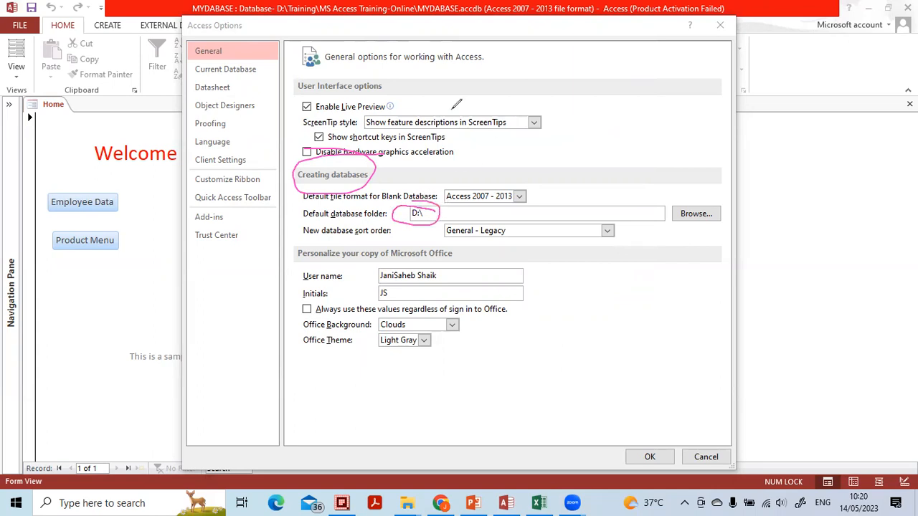
left_click(305, 171)
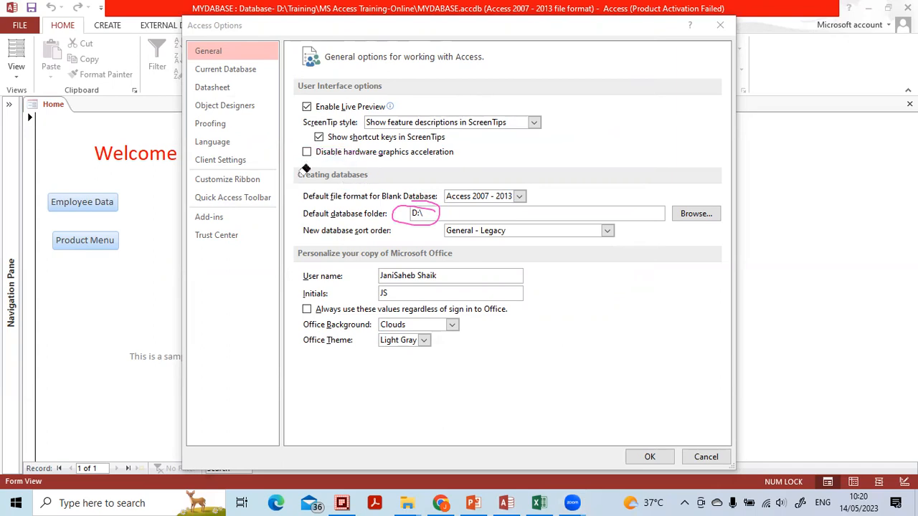
left_click(432, 211)
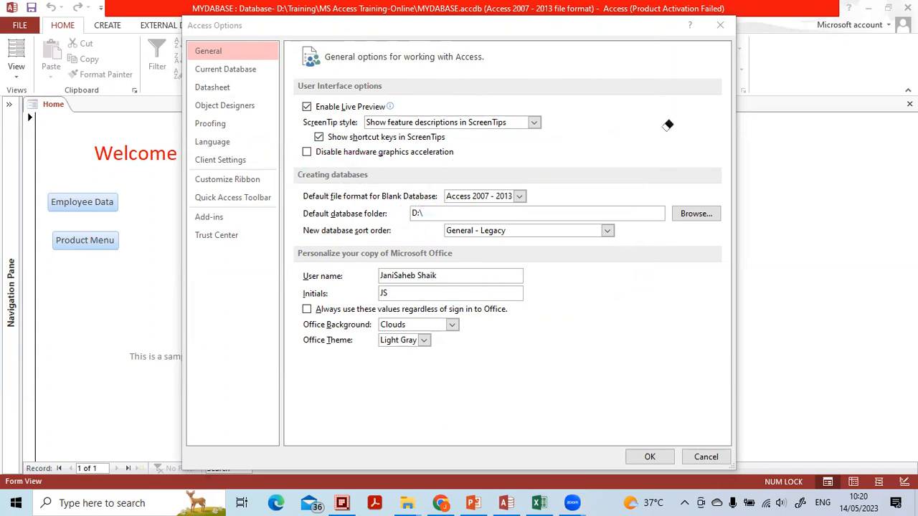
In the Current Database options, enter MoonLight Product as the application title
left_click(244, 77)
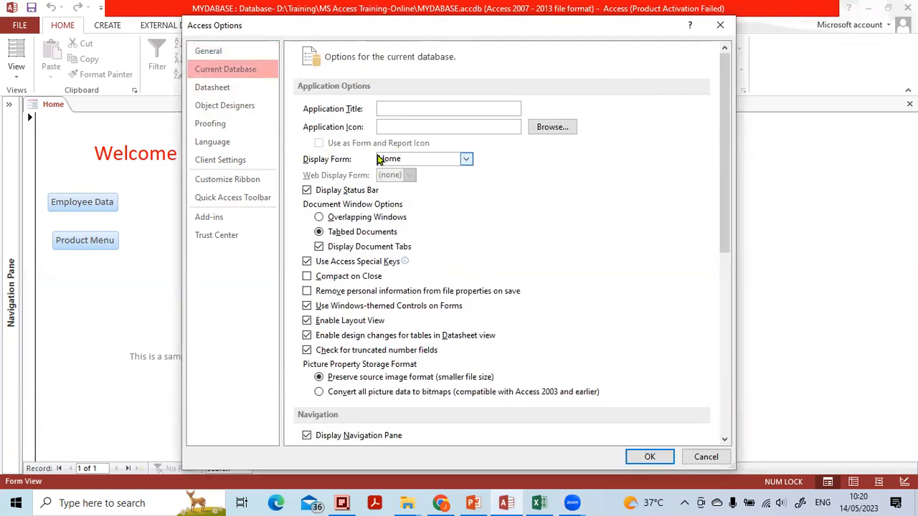
left_click(496, 59)
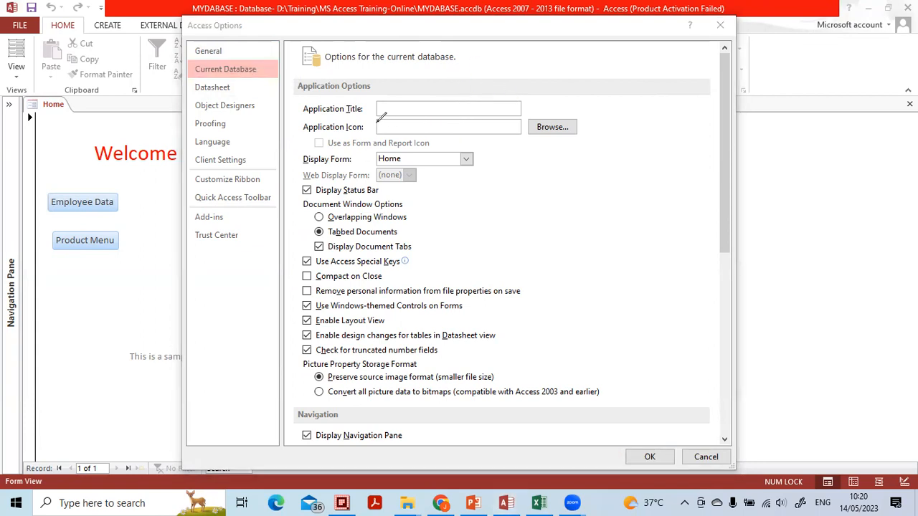
left_click_drag(289, 109, 307, 94)
left_click_drag(290, 130, 308, 118)
mouse_move(287, 154)
left_mouse_down()
mouse_move(294, 163)
mouse_move(306, 147)
left_mouse_up()
left_click_drag(283, 126, 317, 159)
left_click(423, 108)
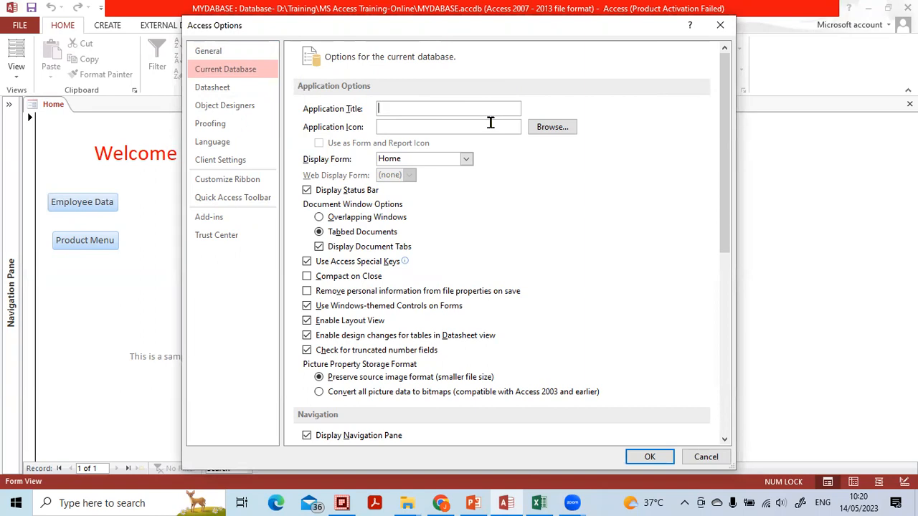
key("BackSpace")
key("Caps_Lock")
type("M")
key("Caps_Lock")
type("oon")
key("Caps_Lock")
type("L")
key("Caps_Lock")
type("ight")
key("Caps_Lock")
type("PRO")
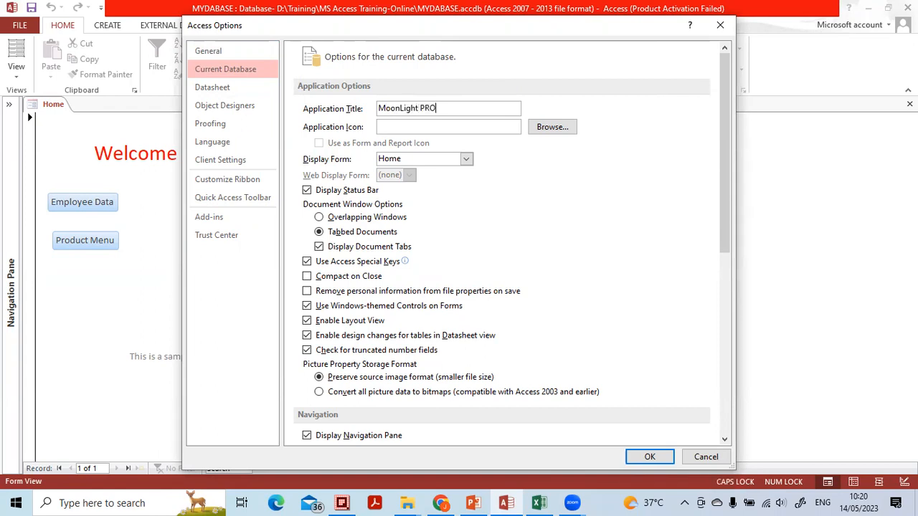
key("Caps_Lock")
Choose profit.ico from D:\Training\MS Access Training-Online\Pictures as the application icon
left_click(549, 129)
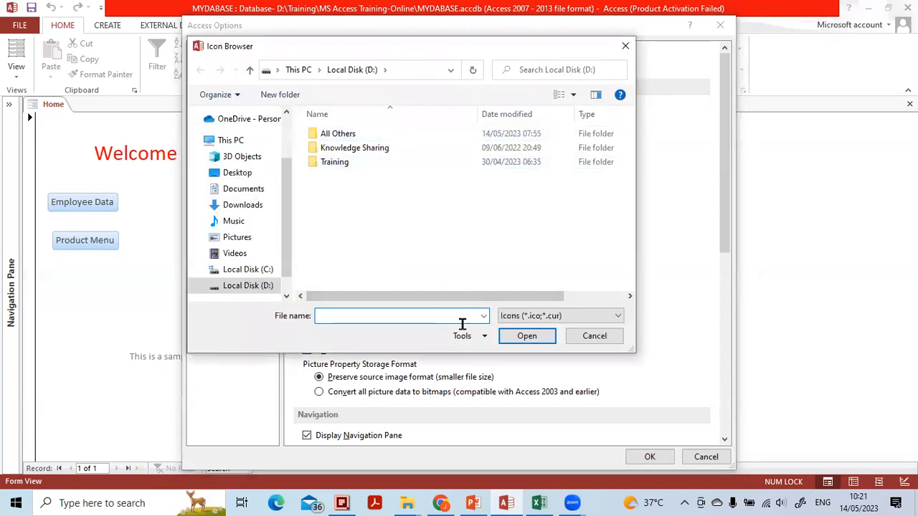
double_click(346, 164)
left_click(355, 140)
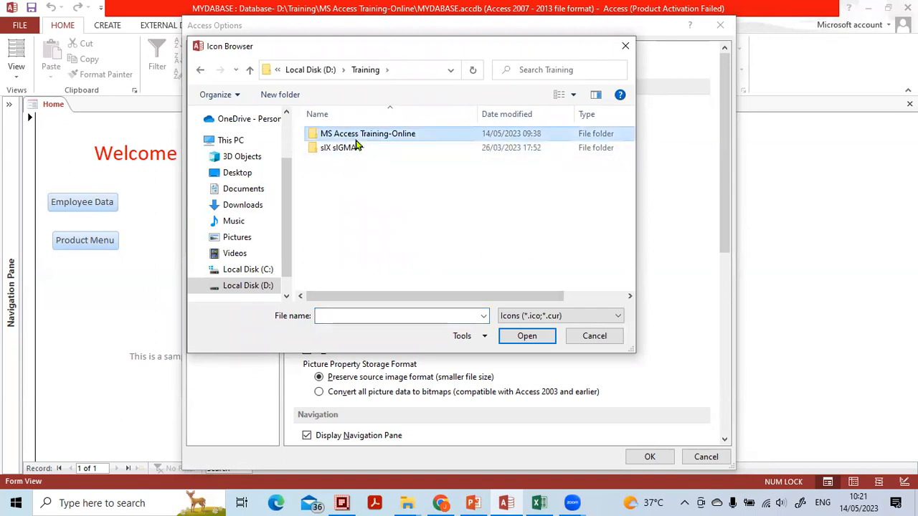
double_click(355, 139)
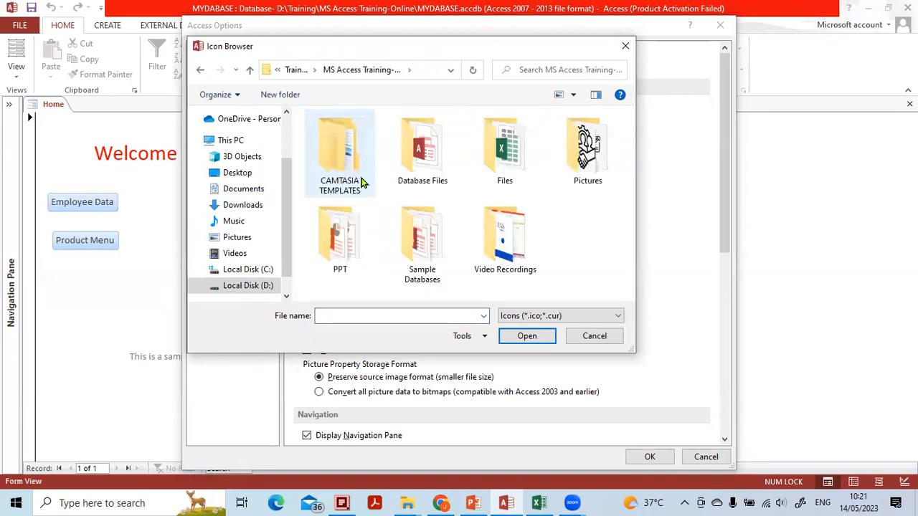
double_click(554, 185)
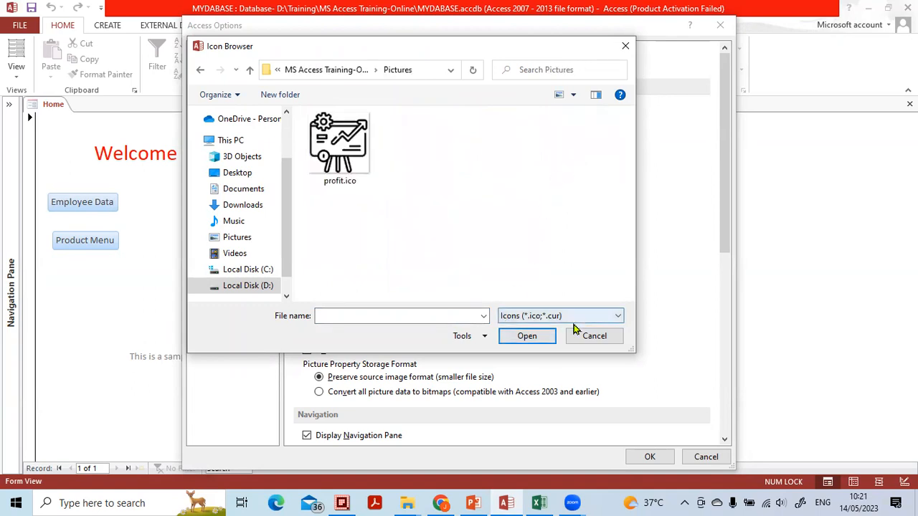
left_click(665, 77)
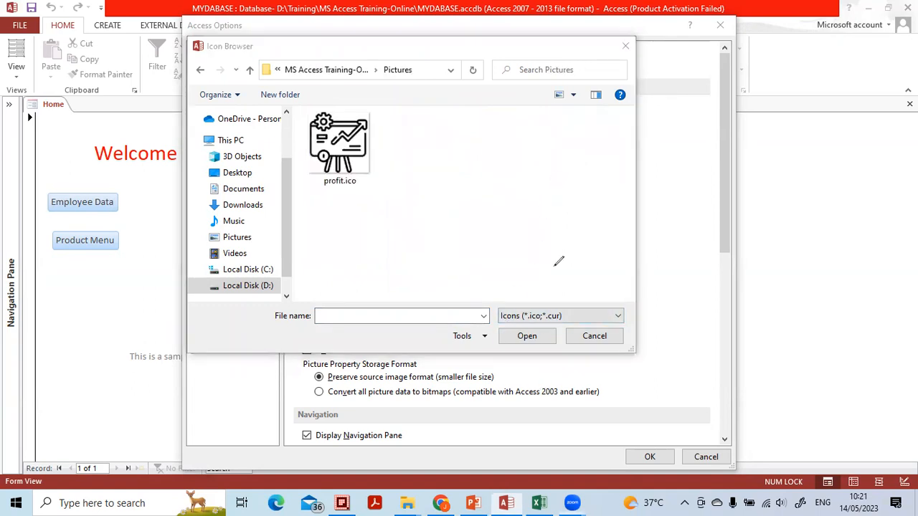
mouse_move(571, 291)
left_mouse_down()
mouse_move(524, 290)
mouse_move(521, 341)
mouse_move(593, 309)
mouse_move(528, 295)
left_mouse_up()
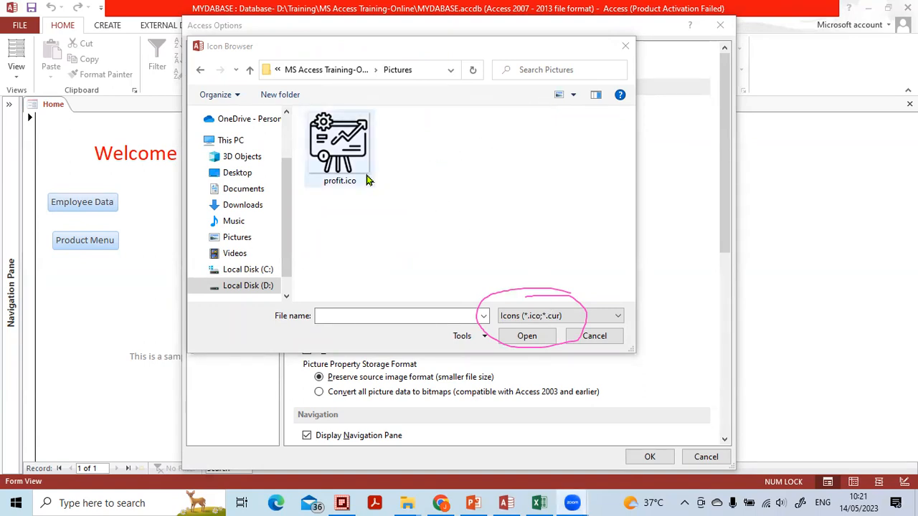
left_click(347, 150)
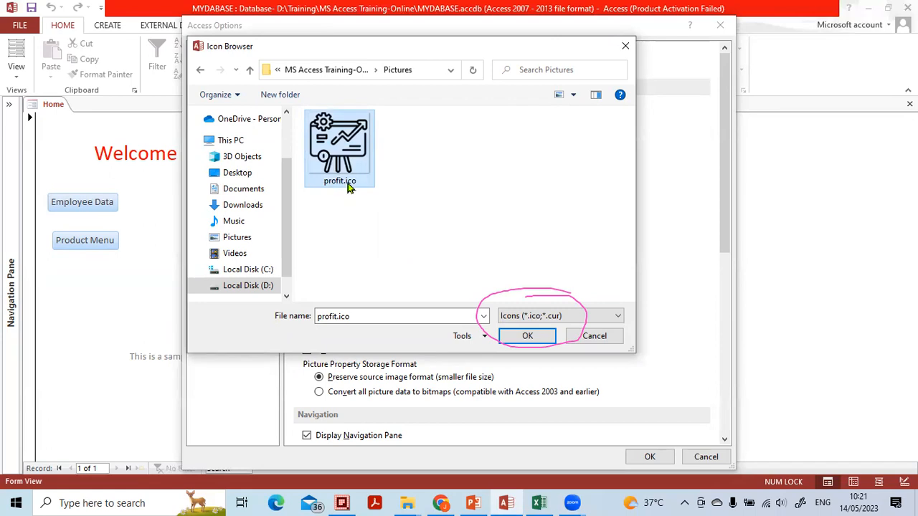
left_click(532, 341)
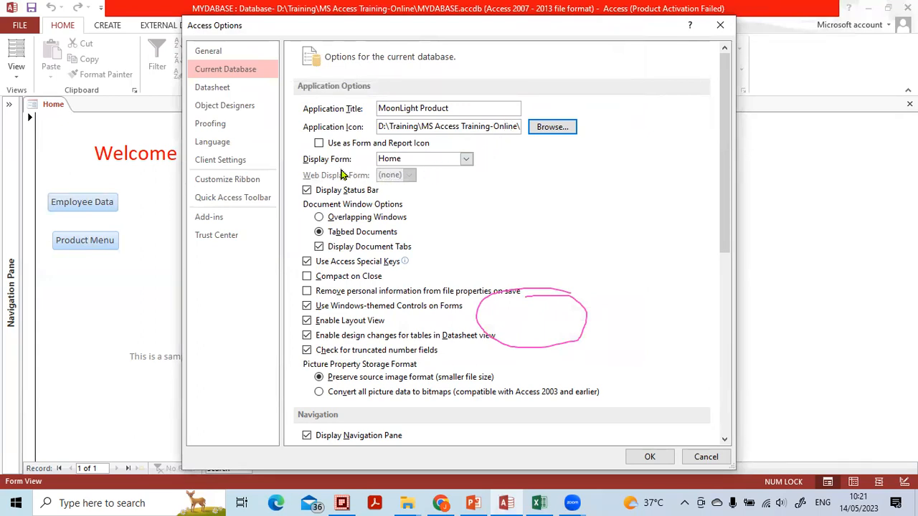
Review the available display forms and move the Access Options dialog aside to view the Home form behind it
left_click(466, 161)
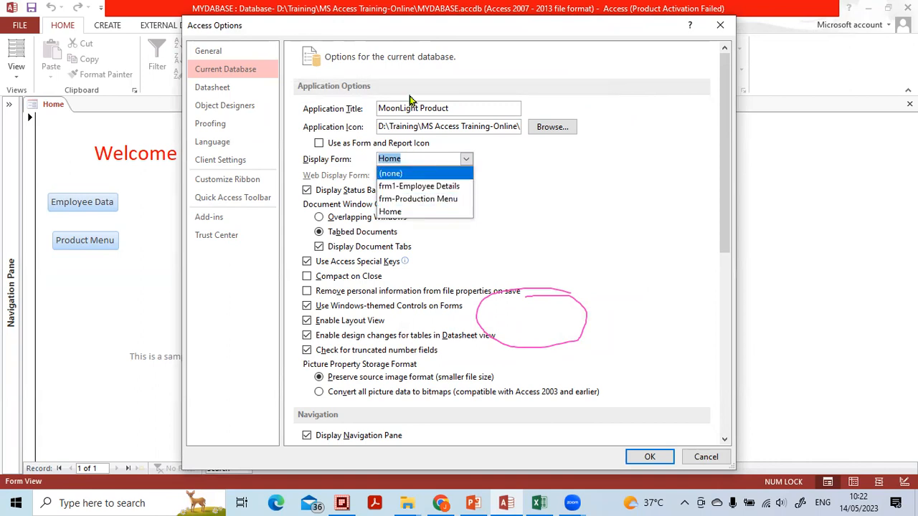
left_click(353, 65)
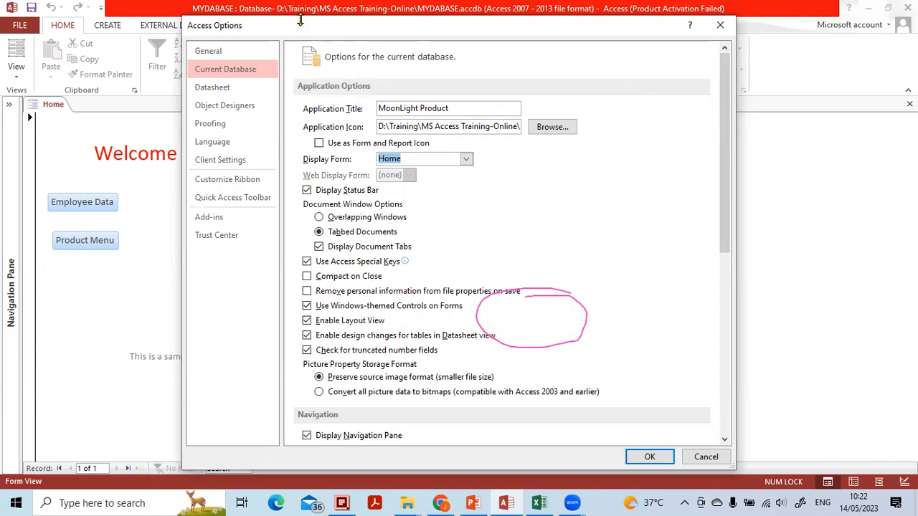
left_click_drag(311, 27, 316, 245)
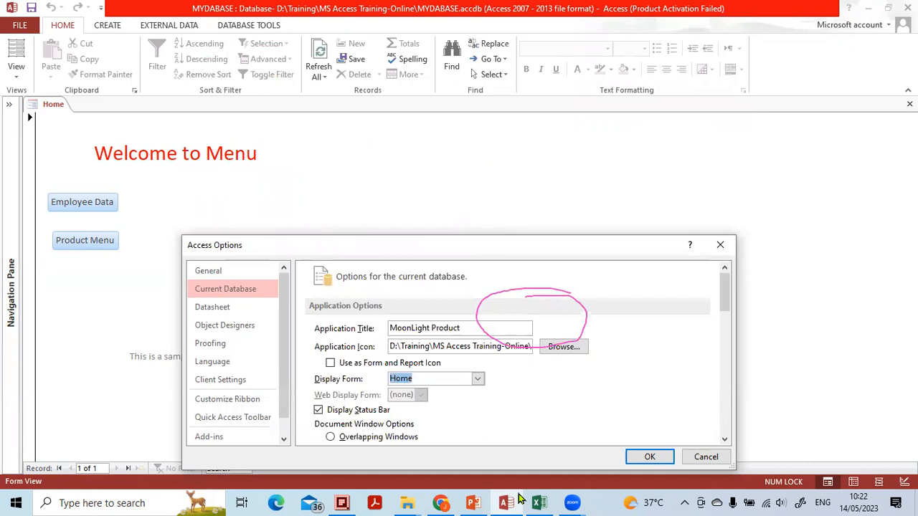
mouse_move(287, 130)
left_mouse_down()
mouse_move(29, 143)
mouse_move(226, 199)
mouse_move(235, 116)
left_mouse_up()
mouse_move(76, 101)
left_mouse_down()
mouse_move(37, 92)
mouse_move(23, 117)
mouse_move(71, 109)
left_mouse_up()
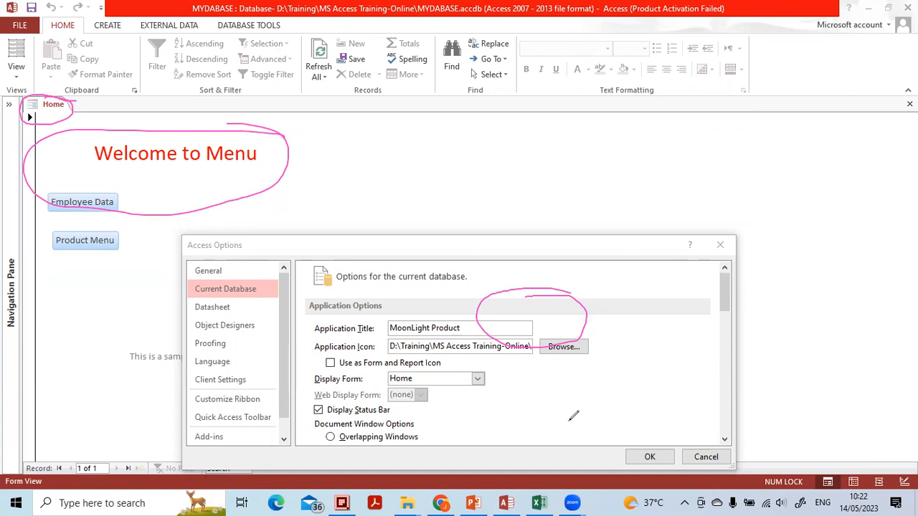
left_click_drag(517, 290, 537, 317)
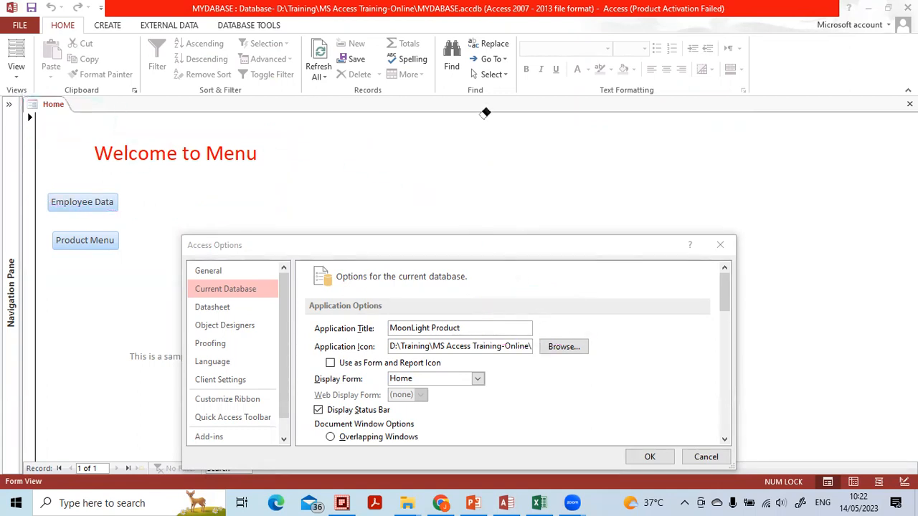
left_click_drag(549, 250, 545, 141)
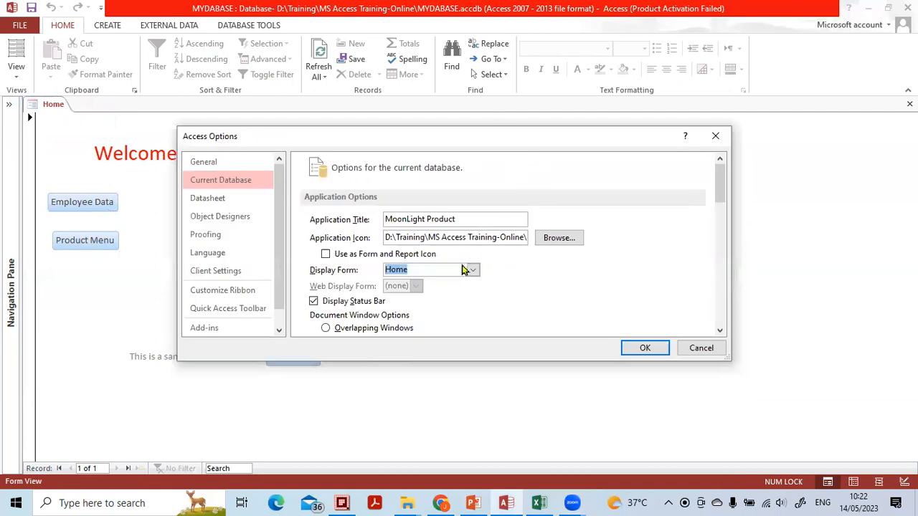
Set the display form to frm-Production Menu, apply the options and acknowledge the reopen notice
left_click(472, 271)
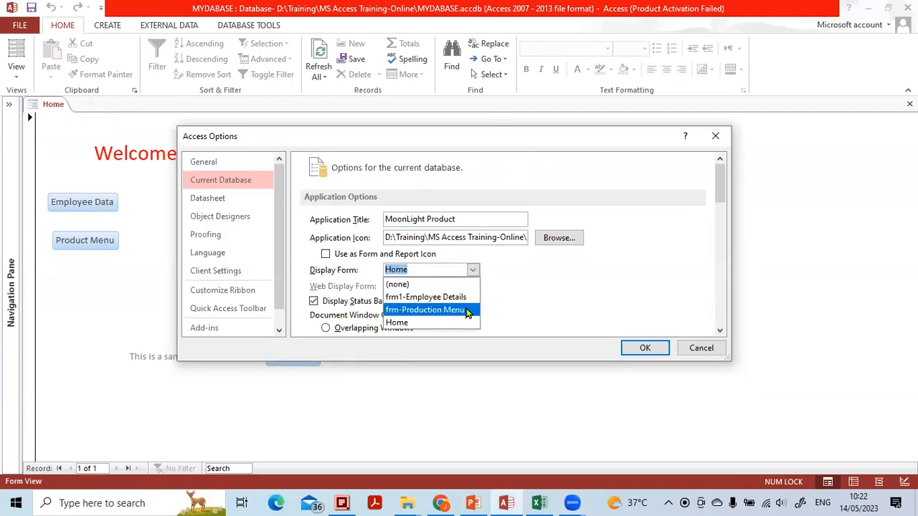
left_click(468, 309)
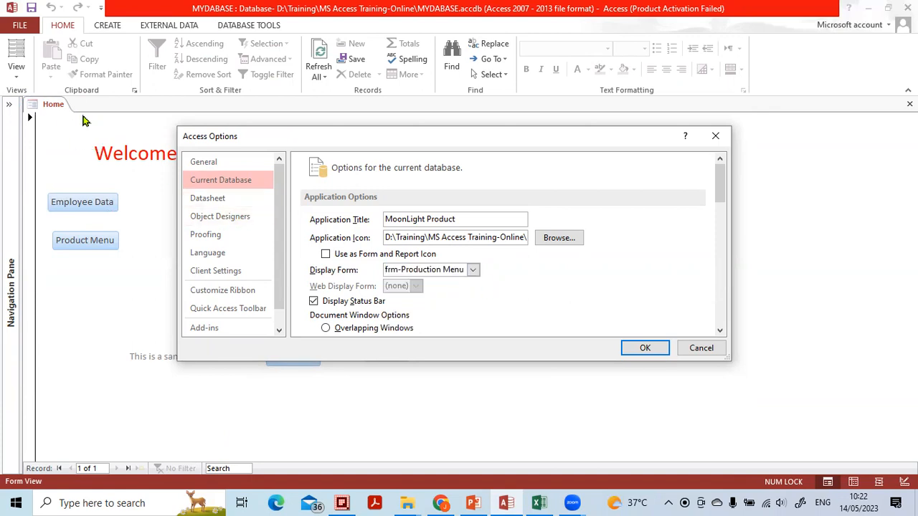
left_click(645, 348)
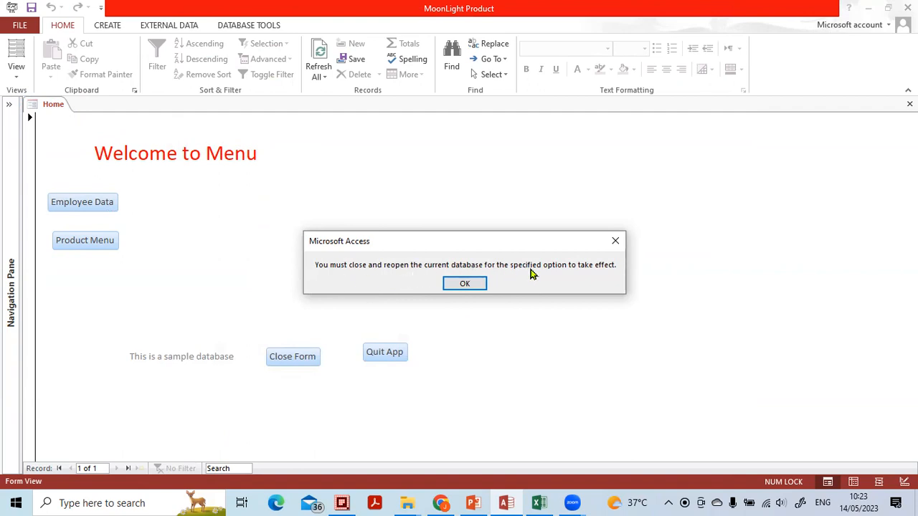
left_click(465, 285)
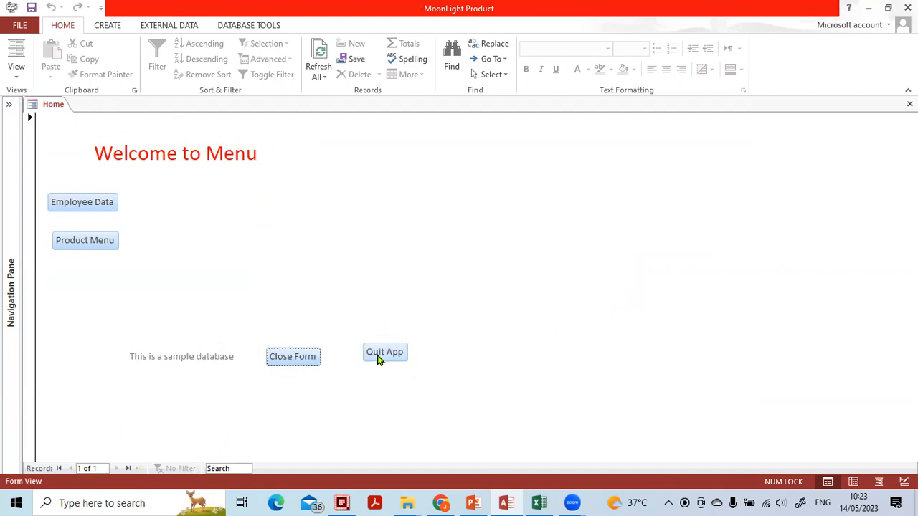
Quit the application from the Home form, relaunch Access 2013, dismiss the activation wizard and reopen MYDABASE.accdb
left_click(384, 353)
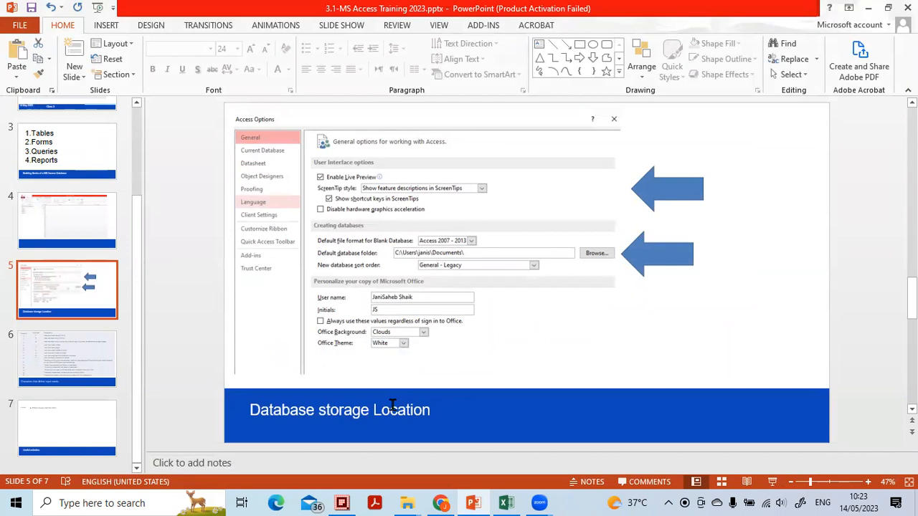
left_click(63, 503)
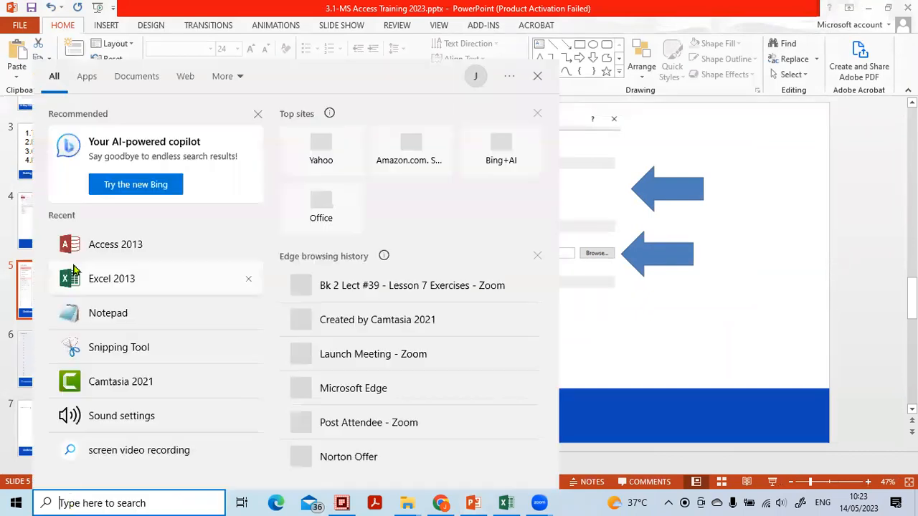
left_click(71, 246)
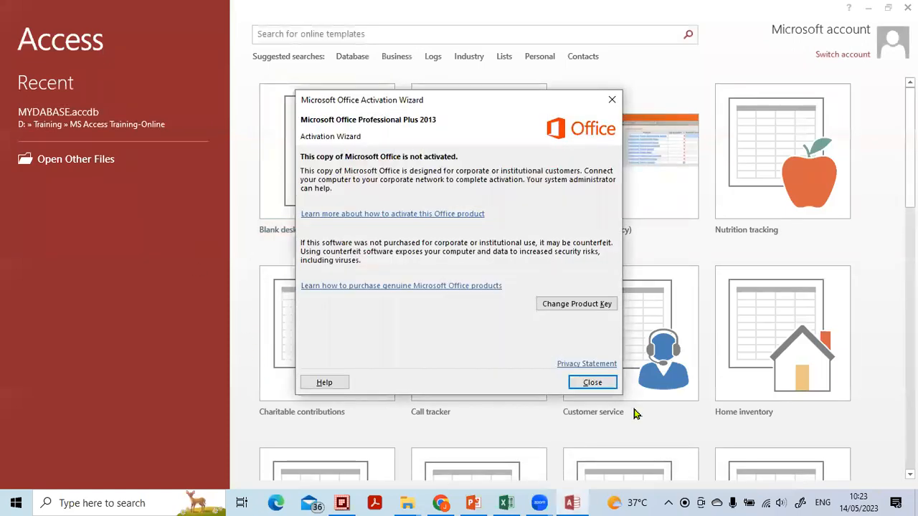
left_click(596, 383)
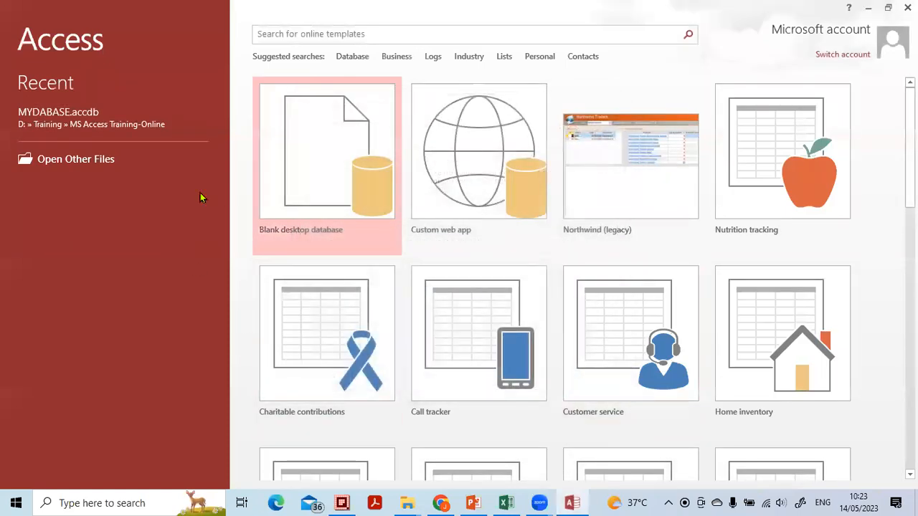
left_click(49, 112)
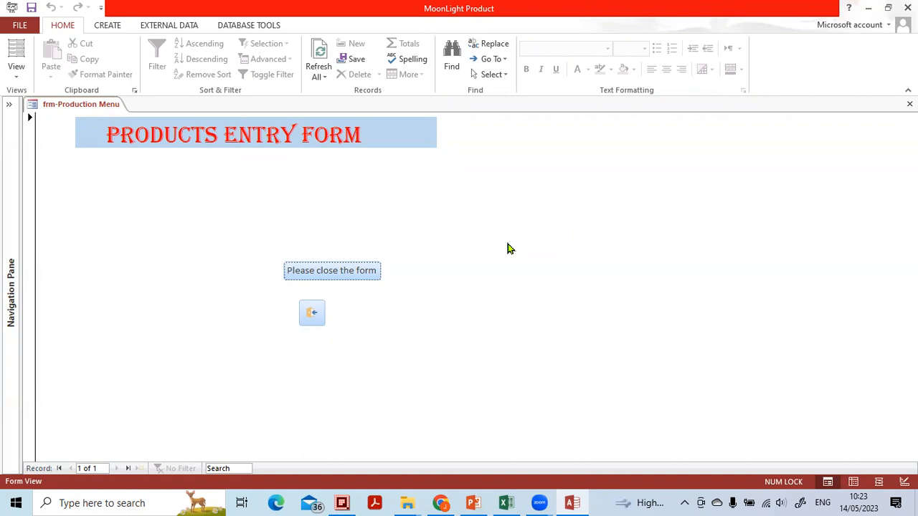
Switch to the PowerPoint presentation and review the Create Blank Database and Set Data base Icon topics on the Today's Topics slide
left_click(472, 503)
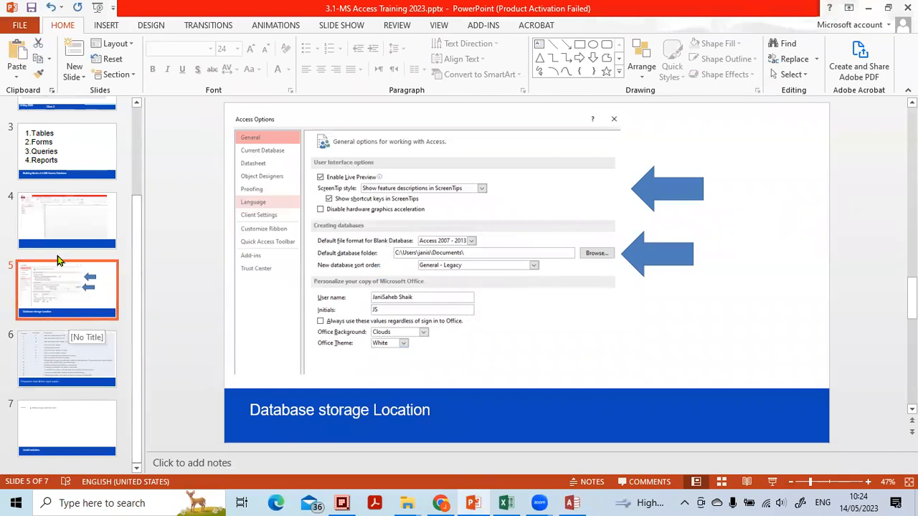
scroll(78, 208, "up", 2)
left_click(79, 199)
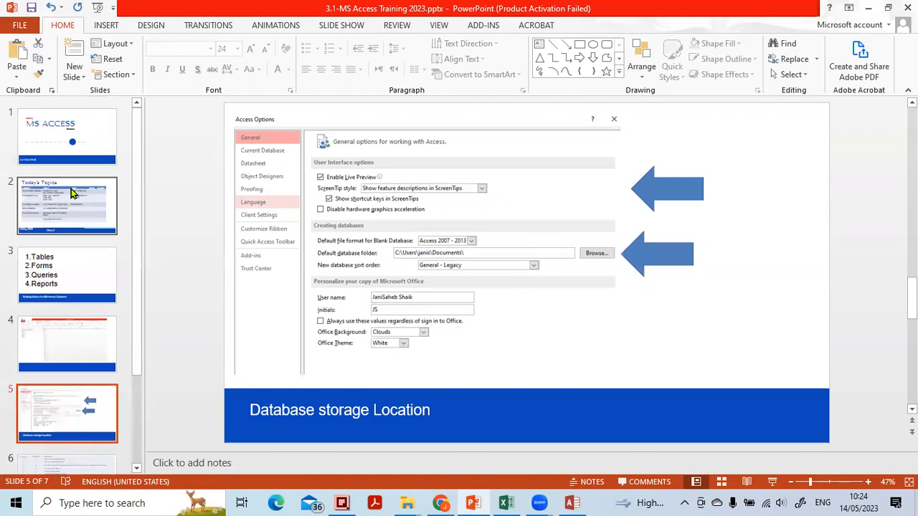
left_click(313, 182)
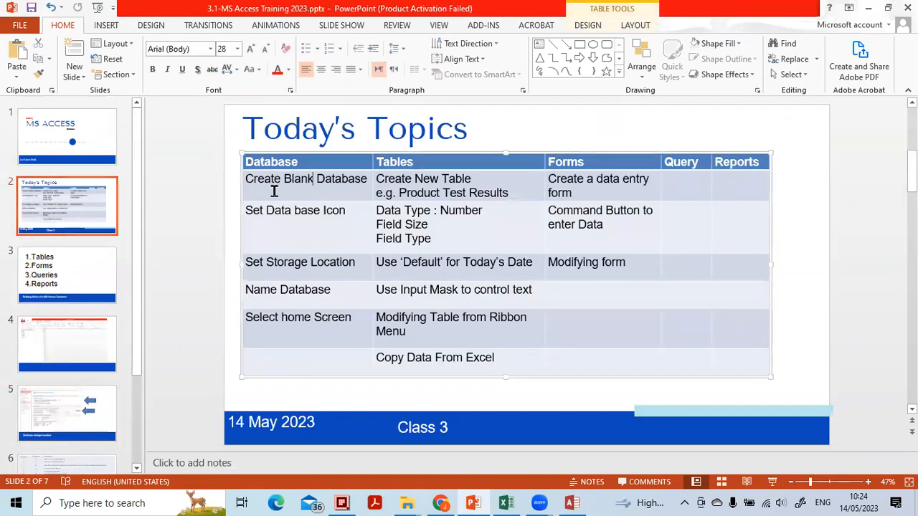
left_click(293, 181)
left_click(298, 216)
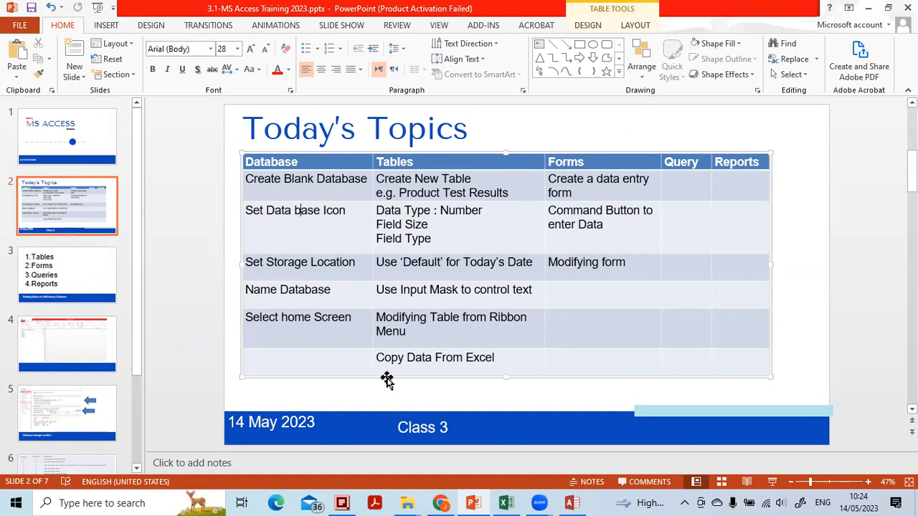
Return to Access, close the frm-Production Menu form, expand the list of database objects and open the Home form
left_click(572, 502)
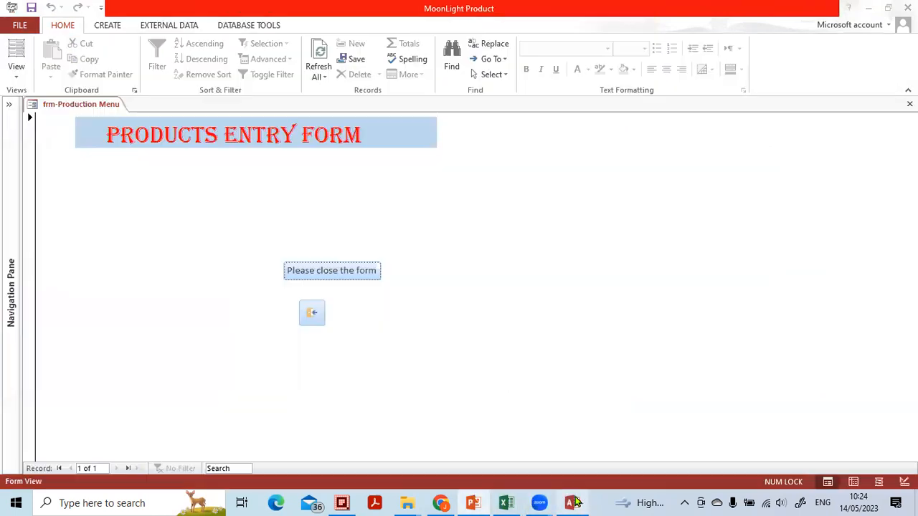
left_click(303, 270)
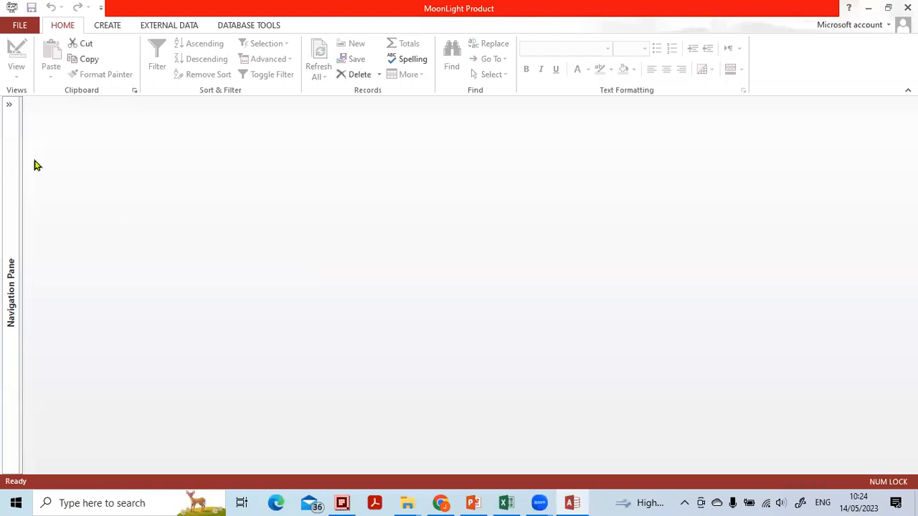
left_click(9, 104)
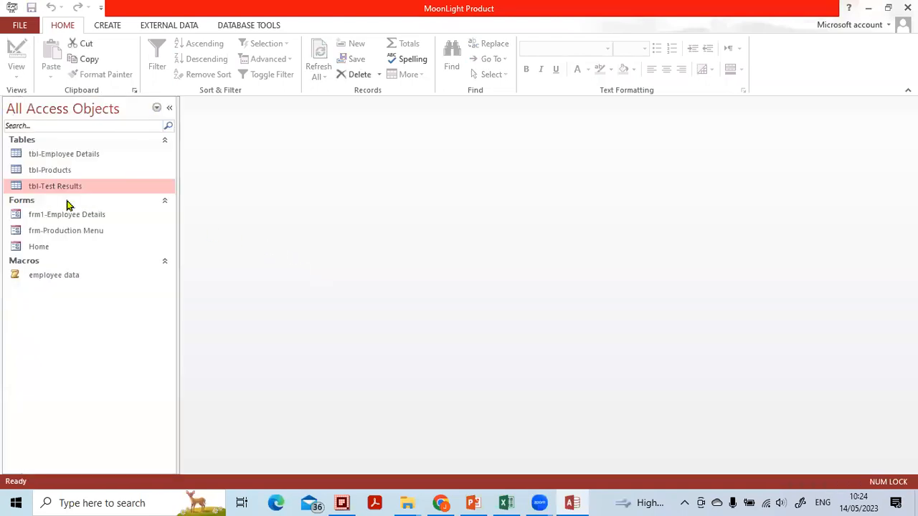
left_click(43, 248)
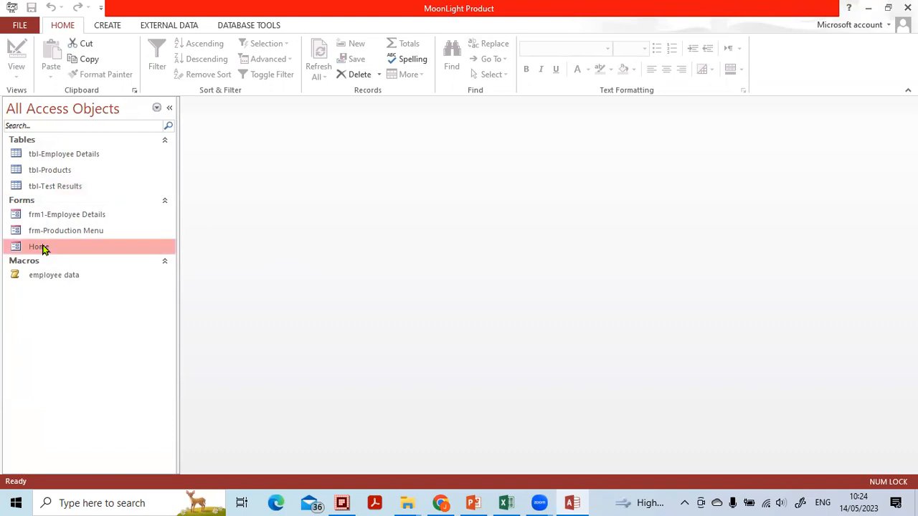
double_click(43, 248)
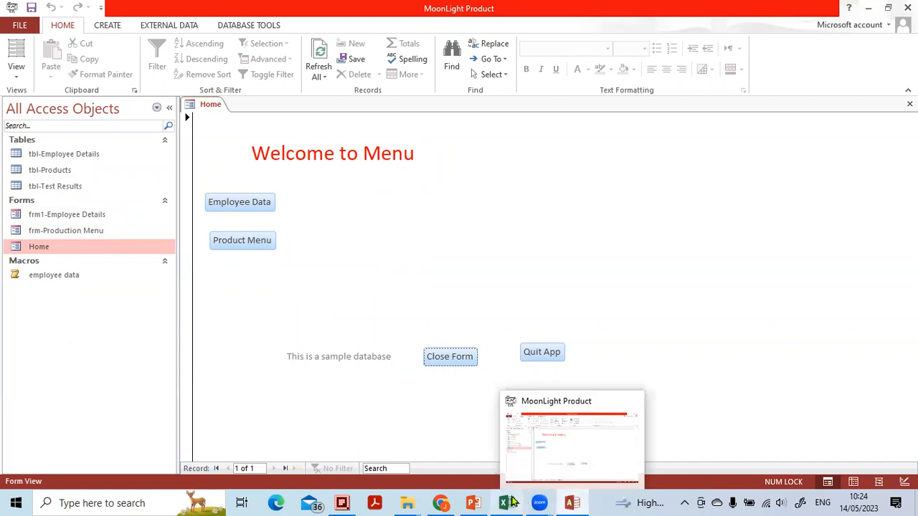
Check the Select home Screen and Name Database topics on the Today's Topics slide in PowerPoint
left_click(482, 503)
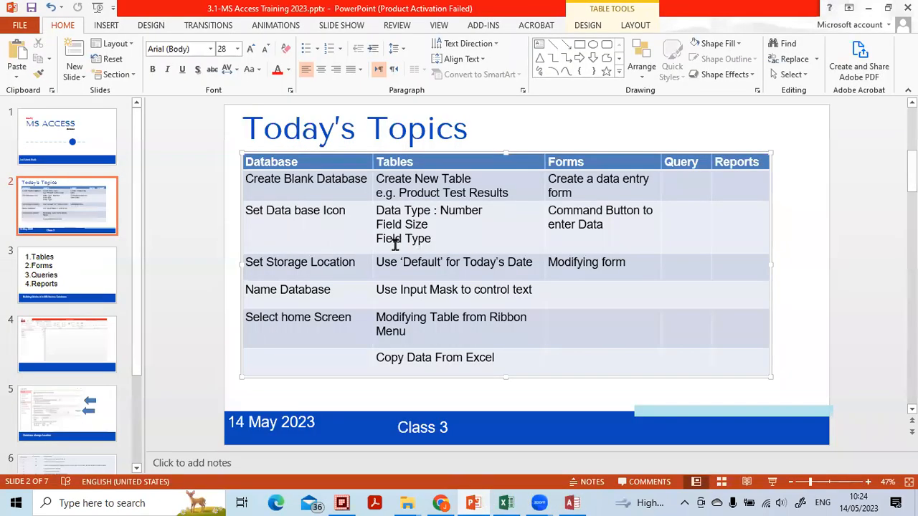
left_click(320, 322)
left_click(327, 290)
Return to Access and circle the application title with the annotation pen
left_click(573, 503)
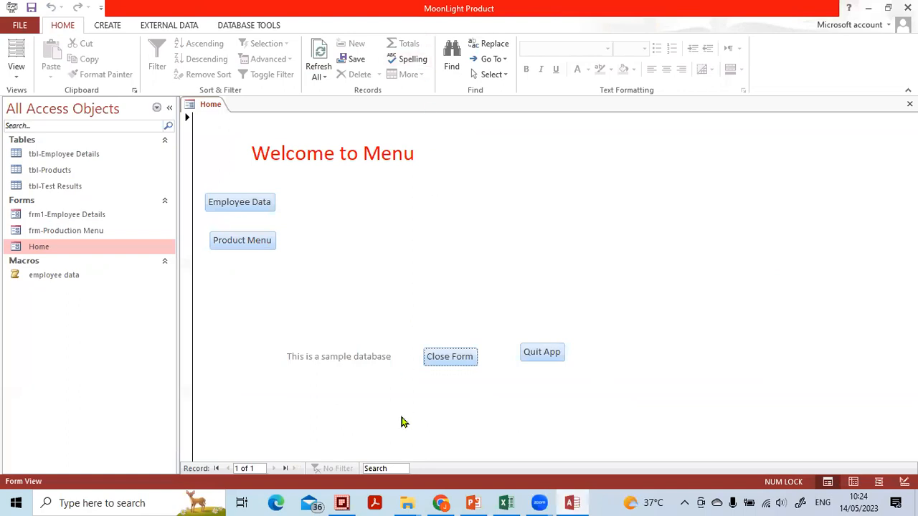
mouse_move(515, 4)
left_mouse_down()
mouse_move(468, 1)
mouse_move(398, 27)
mouse_move(478, 26)
mouse_move(505, 12)
left_mouse_up()
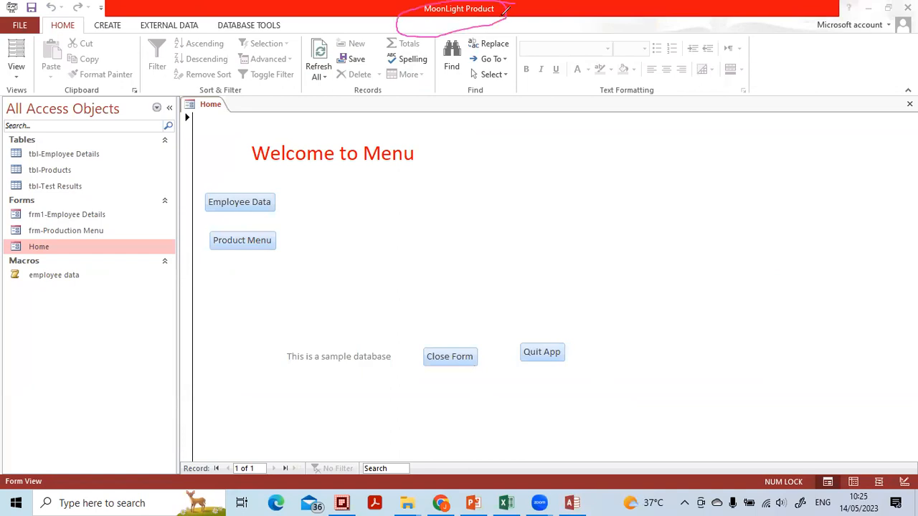
mouse_move(414, 10)
left_mouse_down()
mouse_move(431, 3)
mouse_move(530, 13)
mouse_move(425, 18)
mouse_move(418, 6)
left_mouse_up()
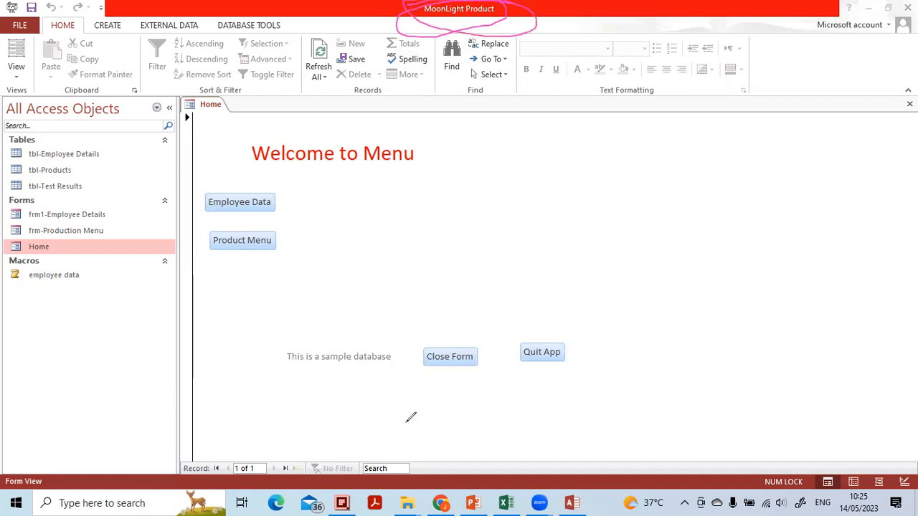
In the Current Database options, set the application title to the owner's name followed by DATABASE, apply it and acknowledge the reopen notice
left_click(28, 23)
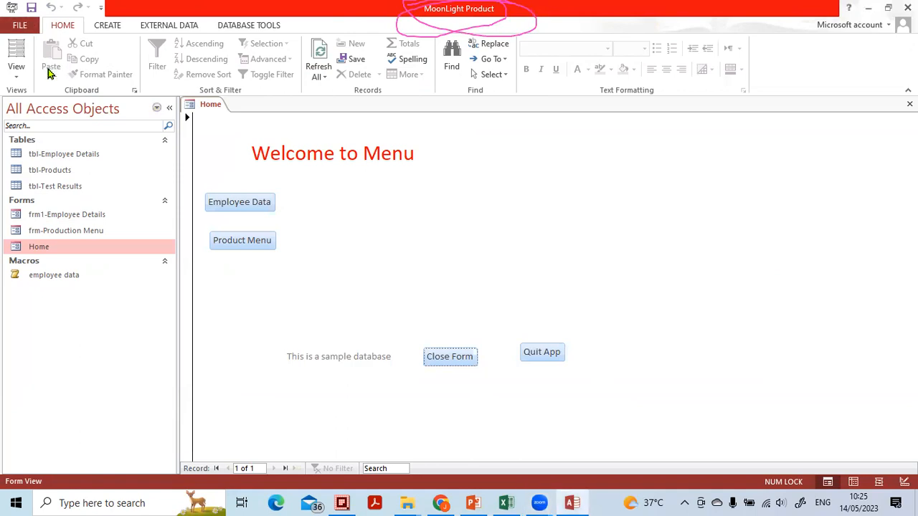
left_click(10, 26)
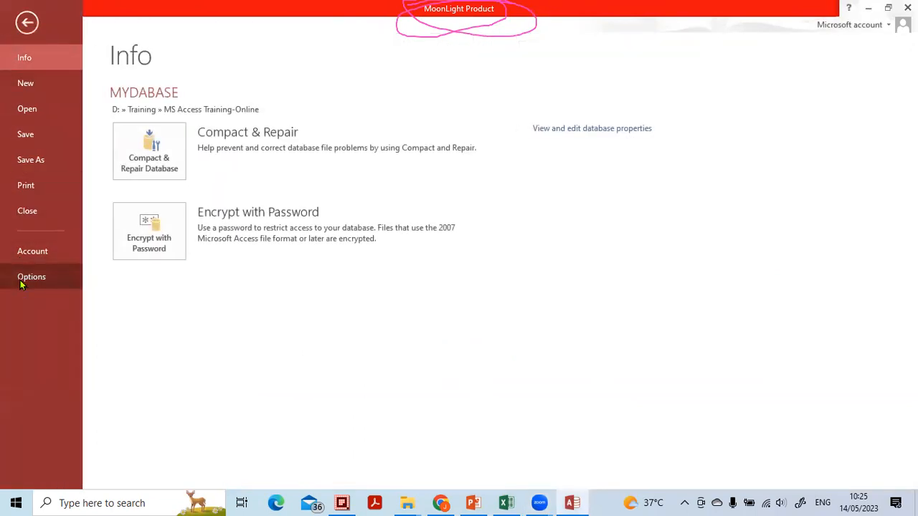
left_click(20, 280)
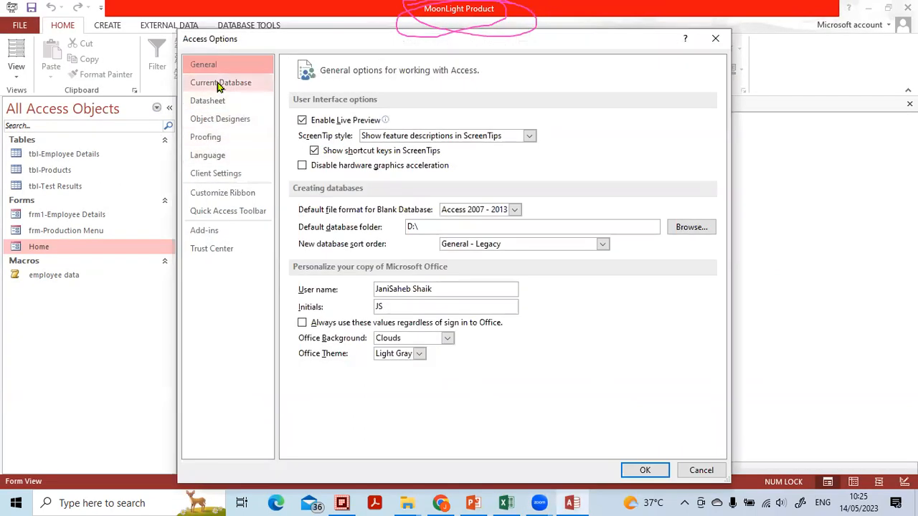
left_click(219, 84)
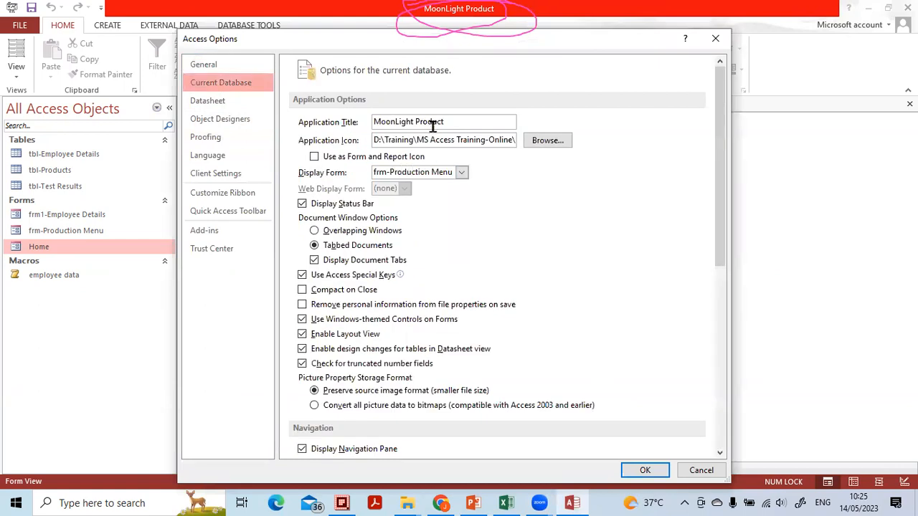
left_click_drag(451, 121, 328, 122)
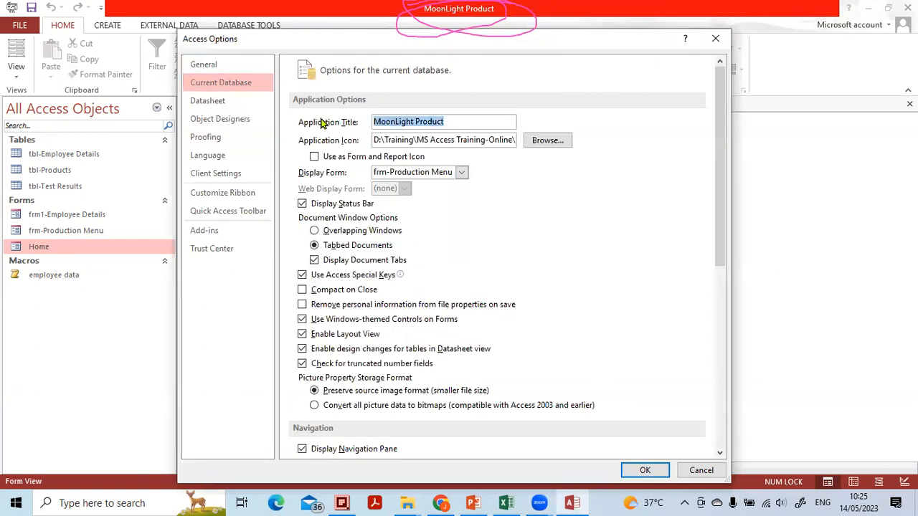
type("JANI SAHEB'S DATABASE")
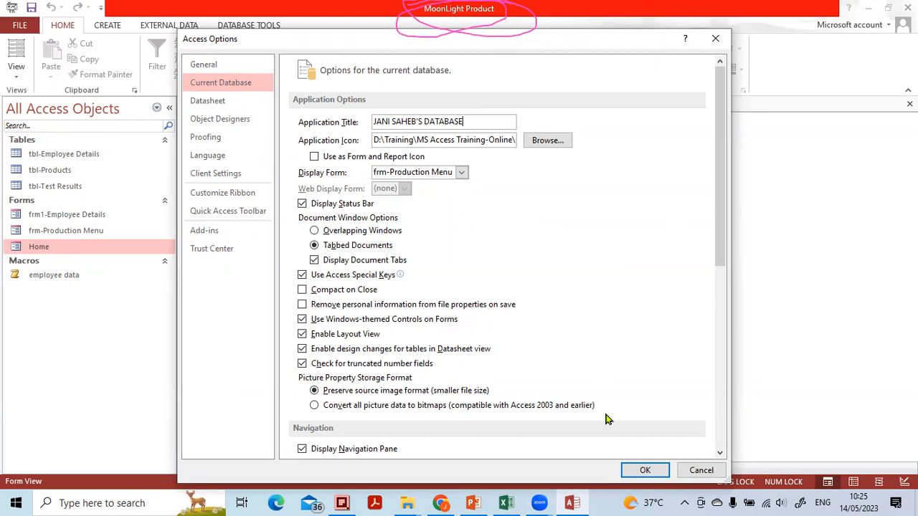
left_click_drag(608, 420, 662, 429)
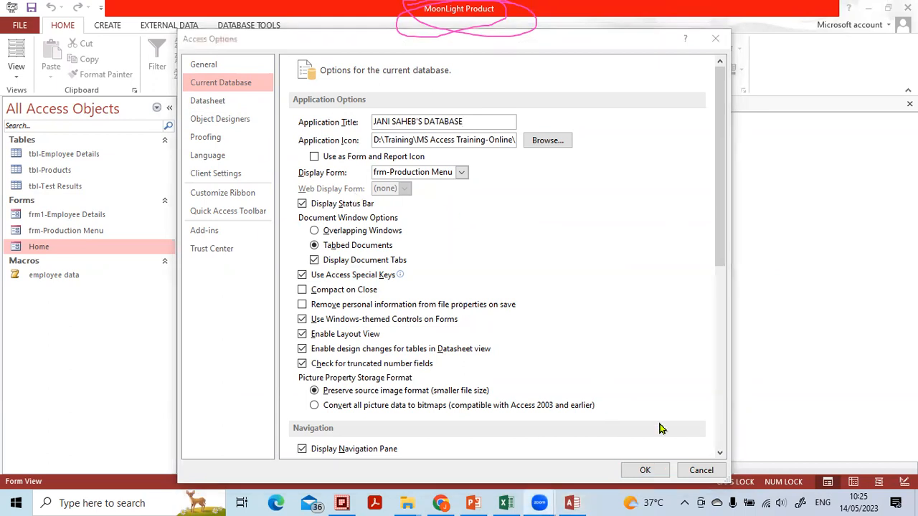
left_click(645, 470)
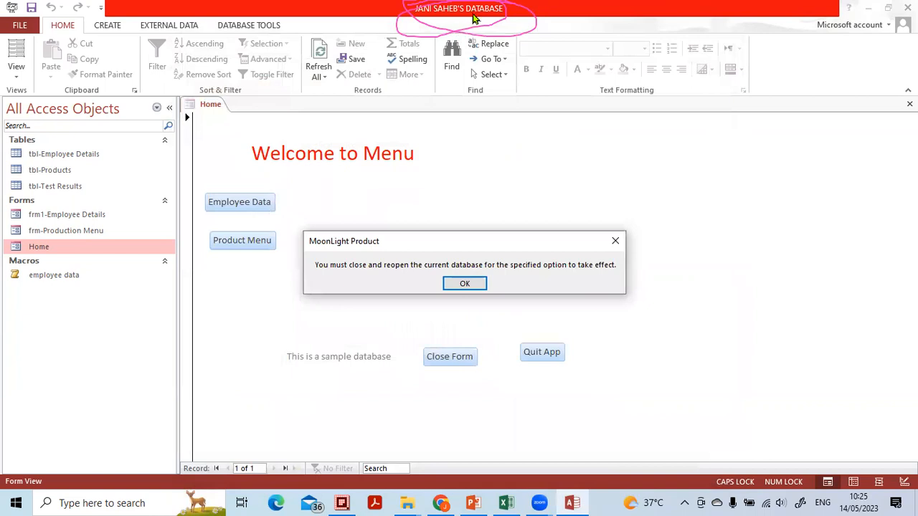
left_click(466, 284)
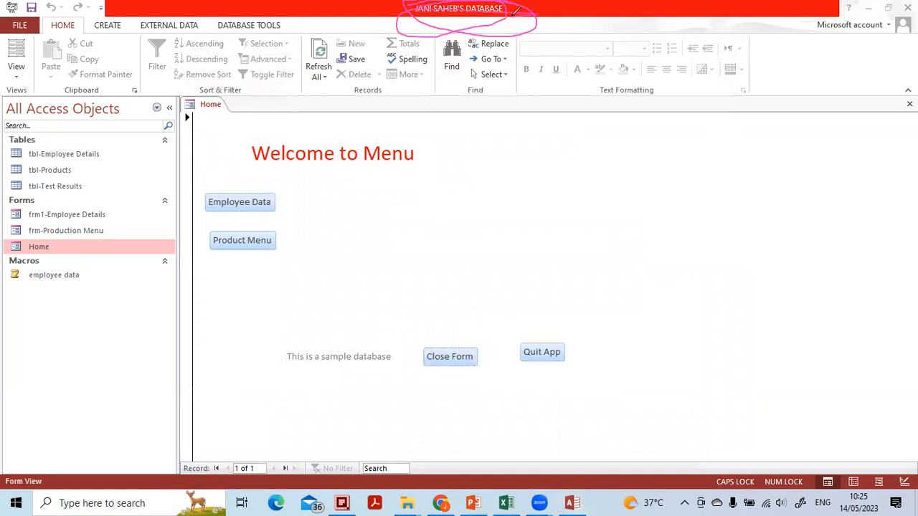
Erase the annotation marks around the application title and circle the application icon with the annotation pen
left_click(520, 111)
left_click_drag(426, 12, 480, 15)
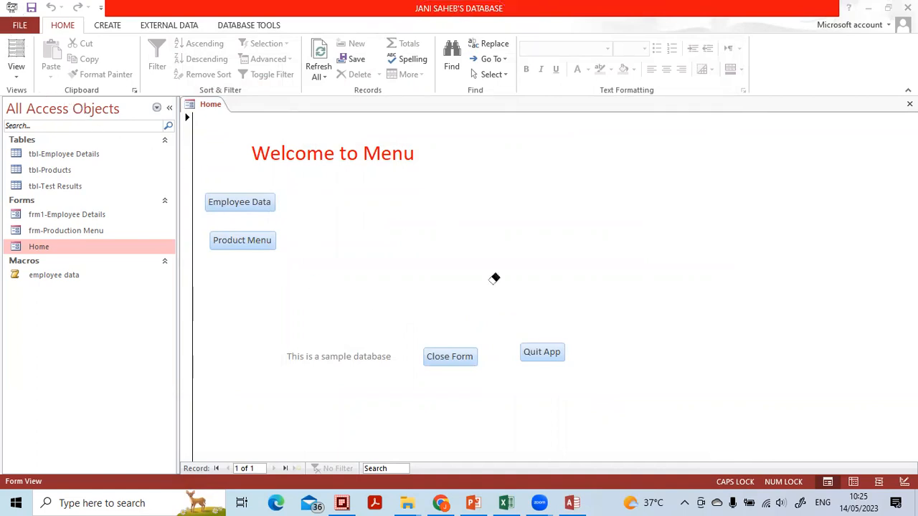
left_click(468, 125)
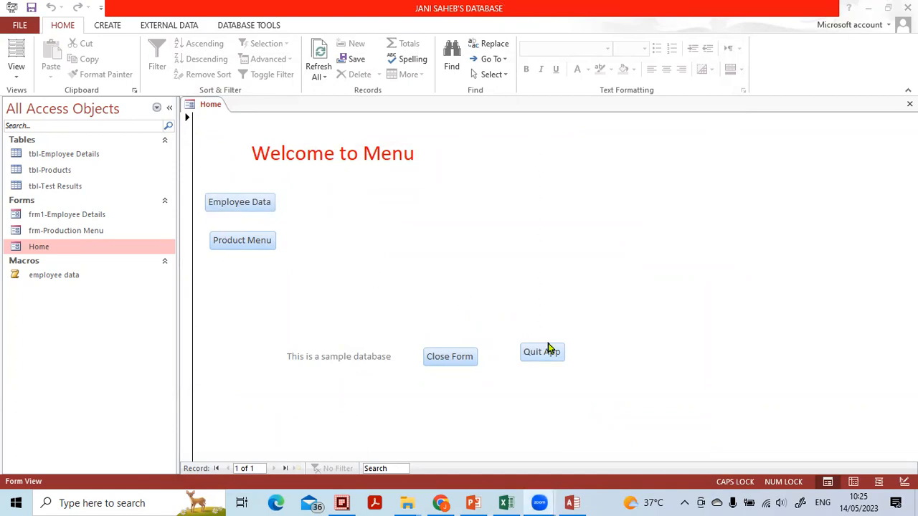
mouse_move(6, 15)
left_mouse_down()
mouse_move(17, 27)
mouse_move(26, 17)
left_mouse_up()
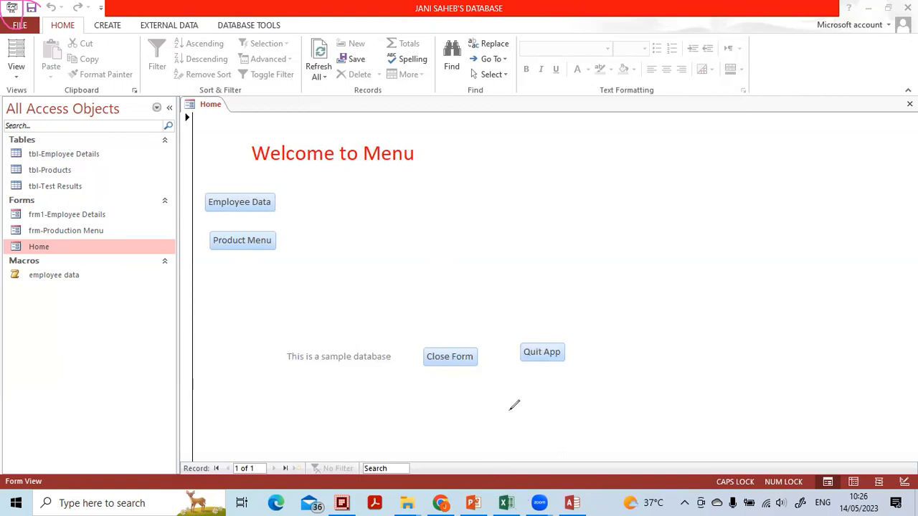
left_click(440, 503)
left_click(441, 503)
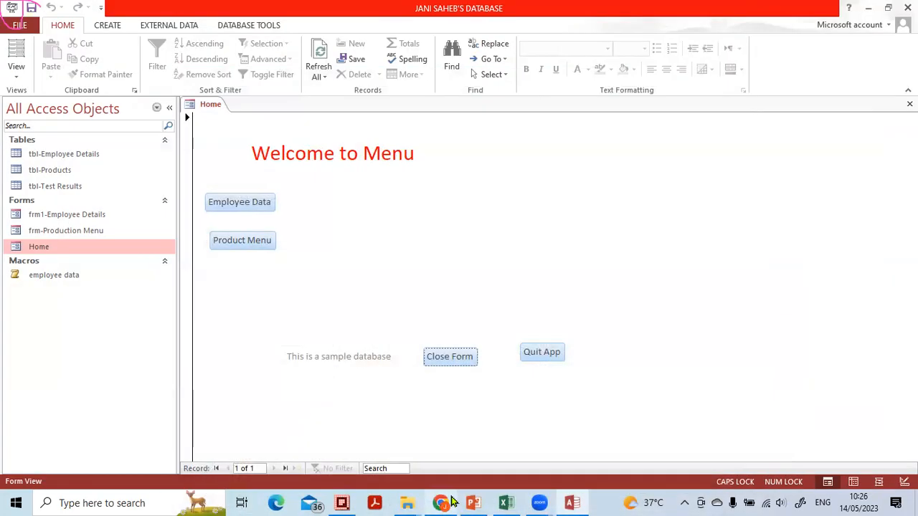
left_click(478, 502)
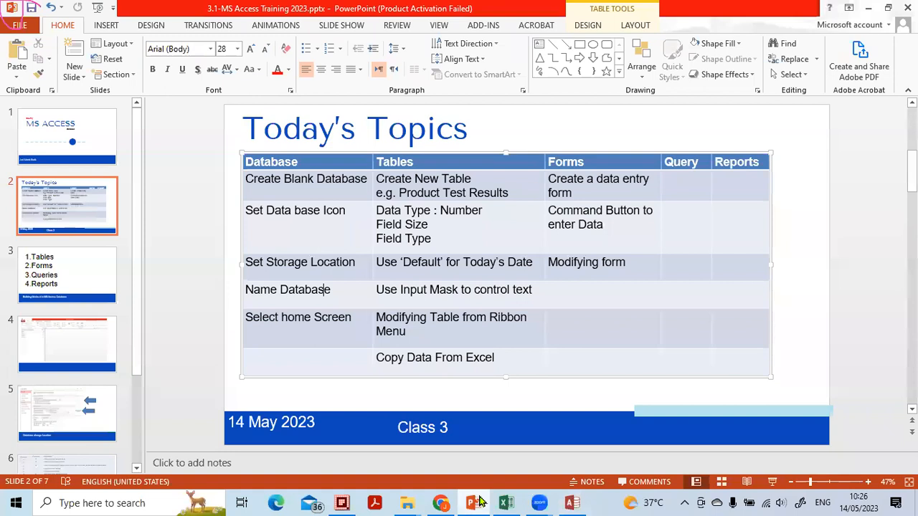
scroll(824, 208, "down", 5)
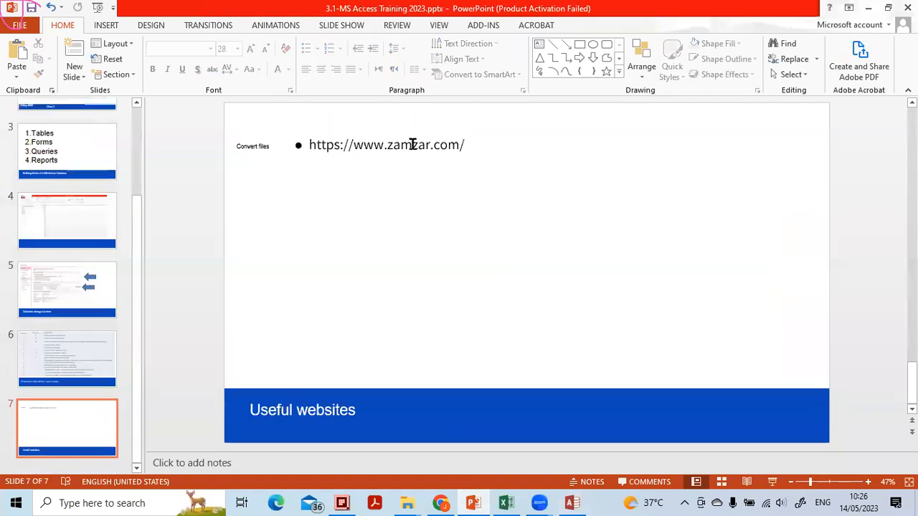
left_click(412, 145)
triple_click(345, 144)
key("ctrl+c")
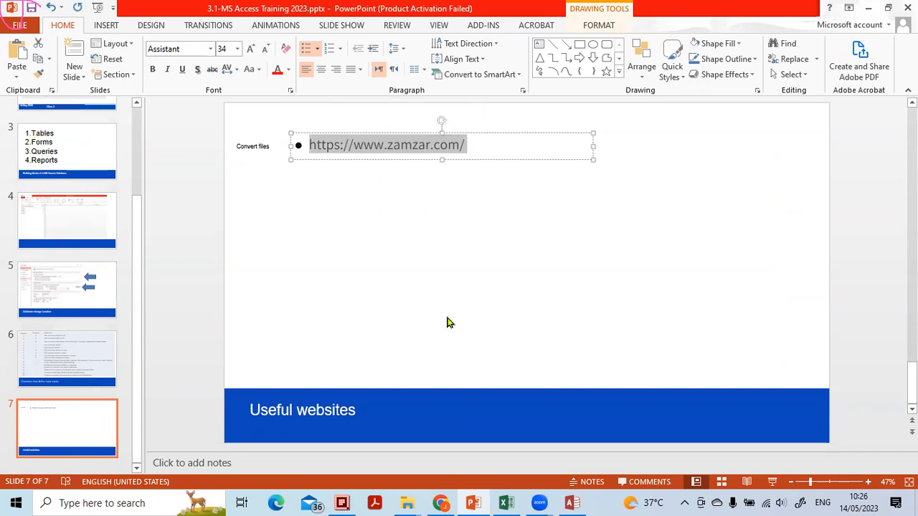
Switch to Chrome and open the copied Zamzar address in a new browser tab
left_click(440, 503)
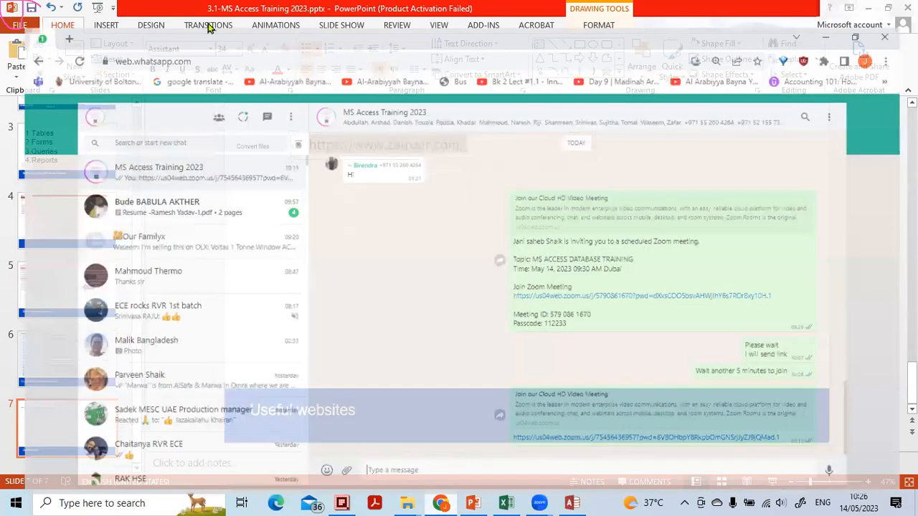
left_click(46, 11)
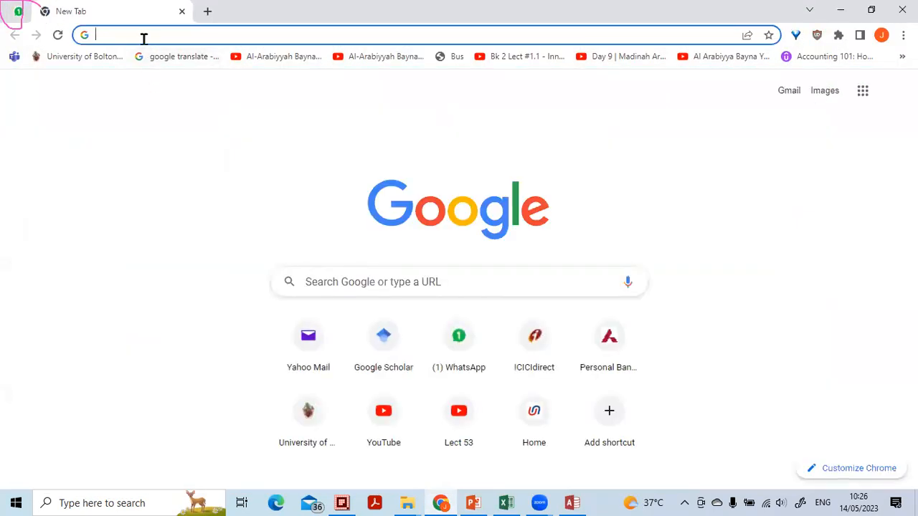
key("ctrl+v")
key("Return")
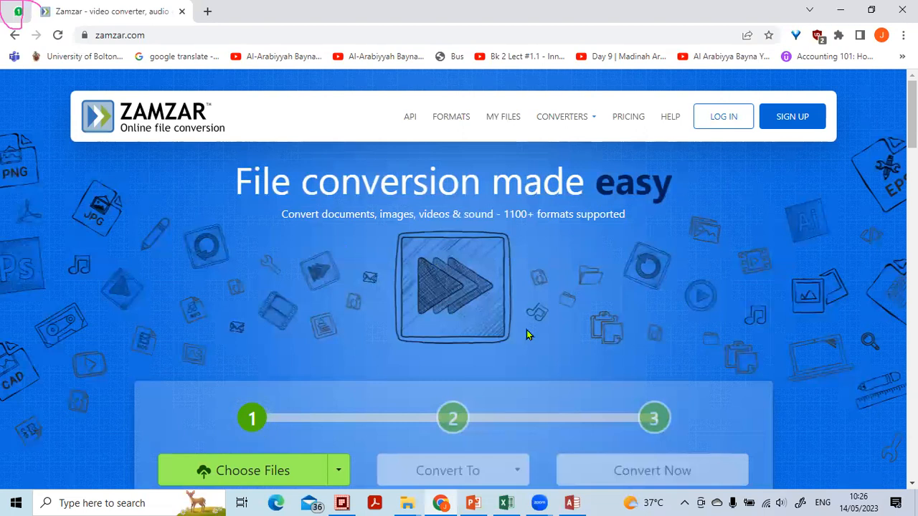
Choose flower1.jpeg from the computer's Pictures folder as the file to convert
scroll(584, 272, "down", 4)
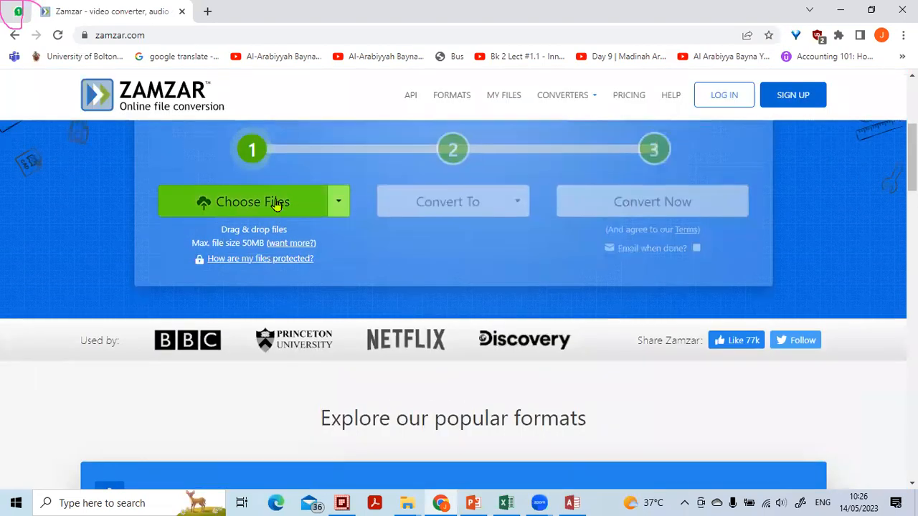
left_click(335, 207)
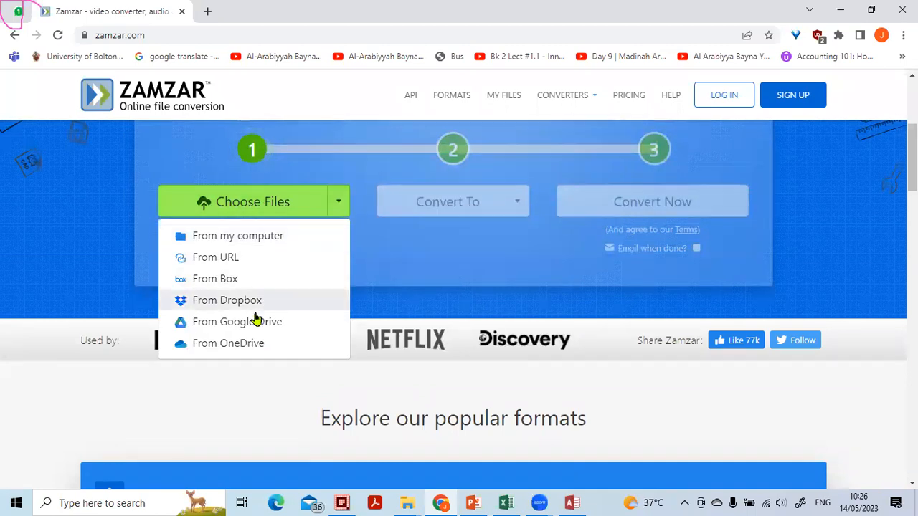
left_click(263, 237)
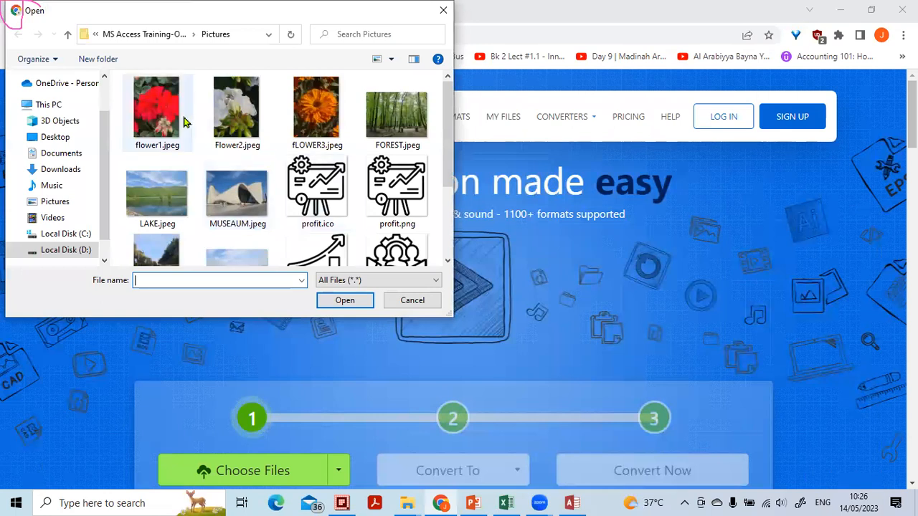
left_click(158, 128)
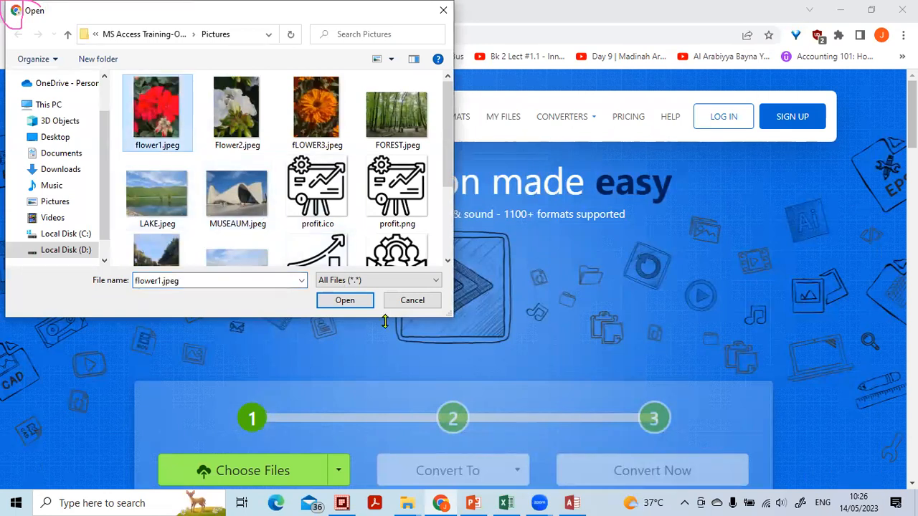
left_click(345, 300)
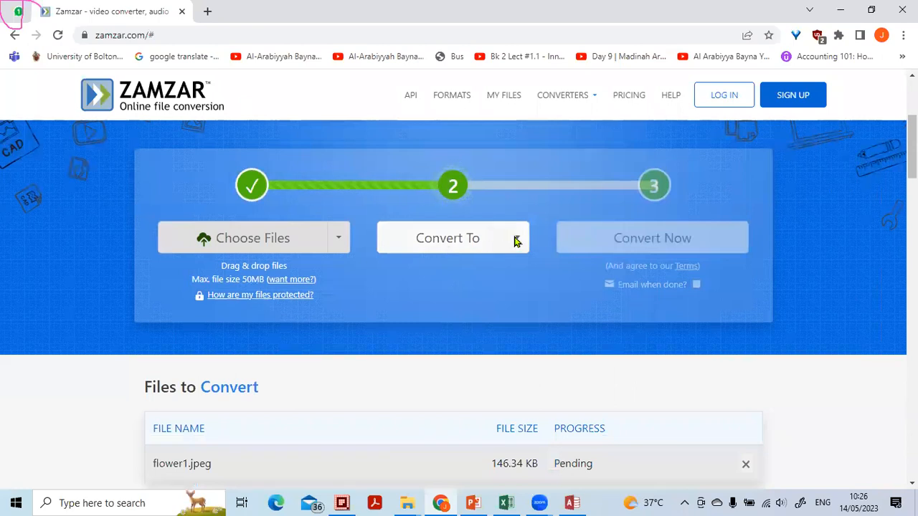
Set the target format for flower1.jpeg to ico and start the conversion
left_click(516, 241)
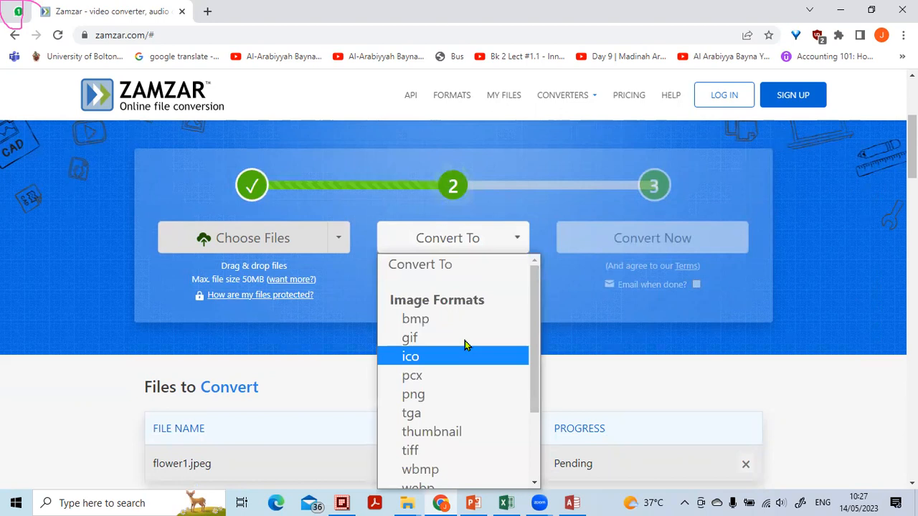
left_click(568, 264)
left_click(516, 240)
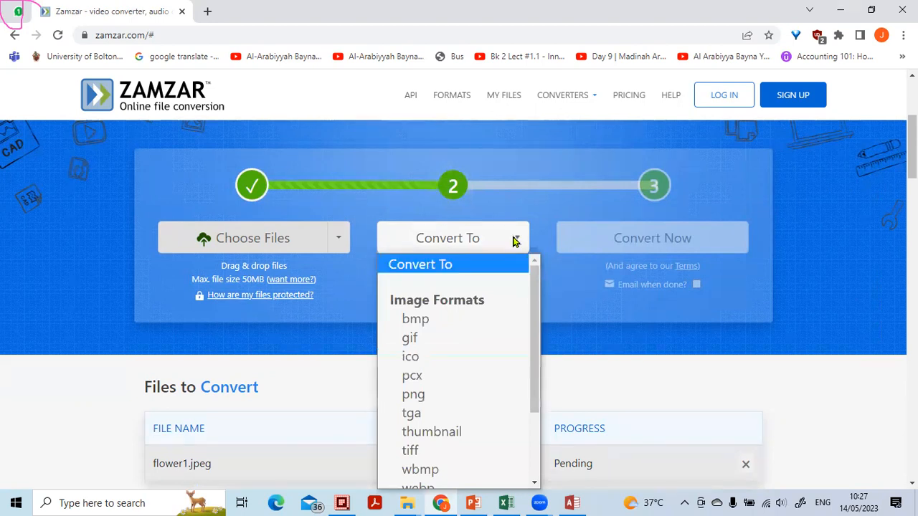
left_click(473, 353)
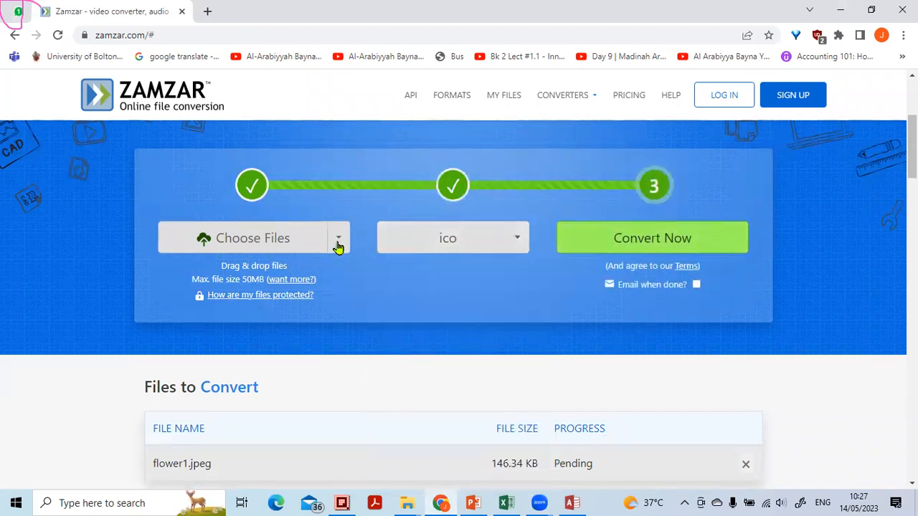
left_click(680, 244)
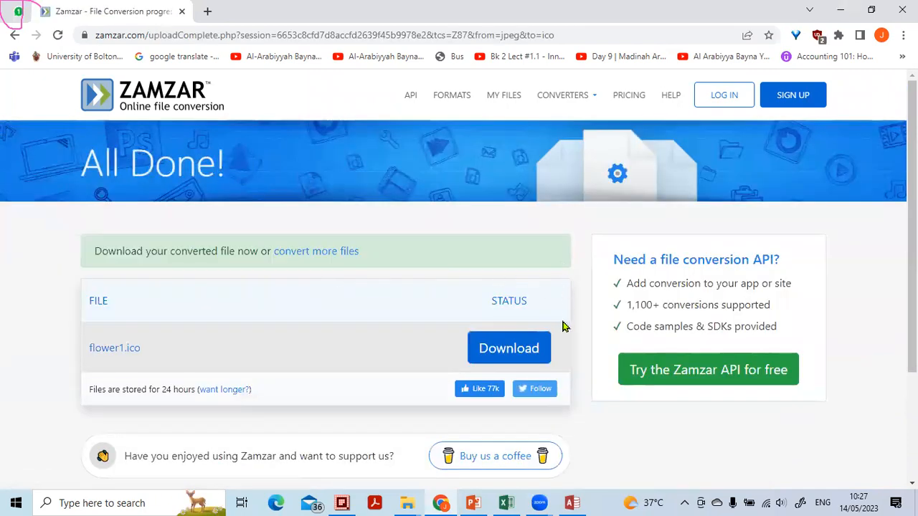
Download the converted flower1.ico and show it in its download folder
scroll(560, 345, "down", 1)
scroll(574, 319, "up", 1)
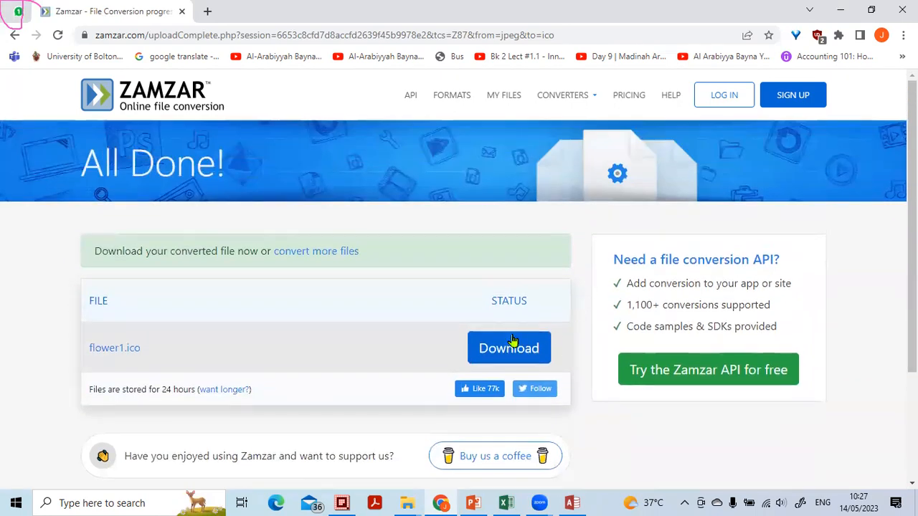
scroll(452, 287, "down", 1)
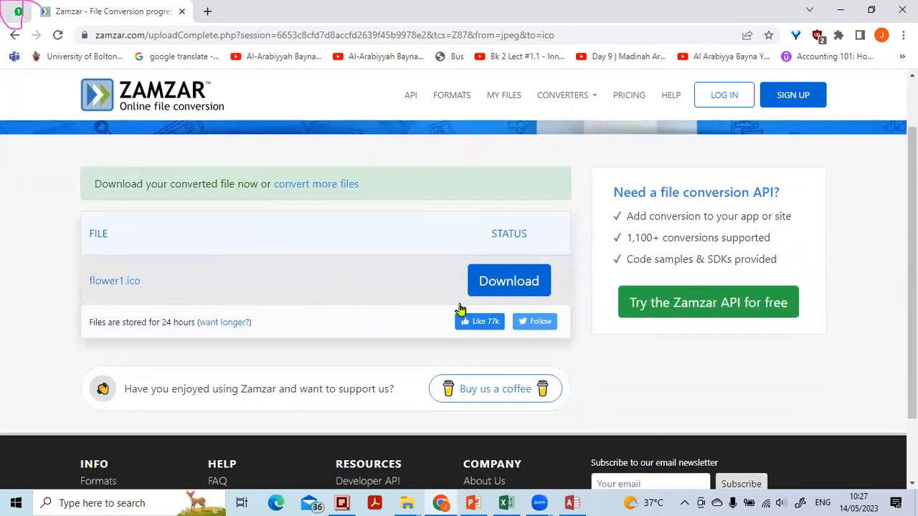
left_click(496, 287)
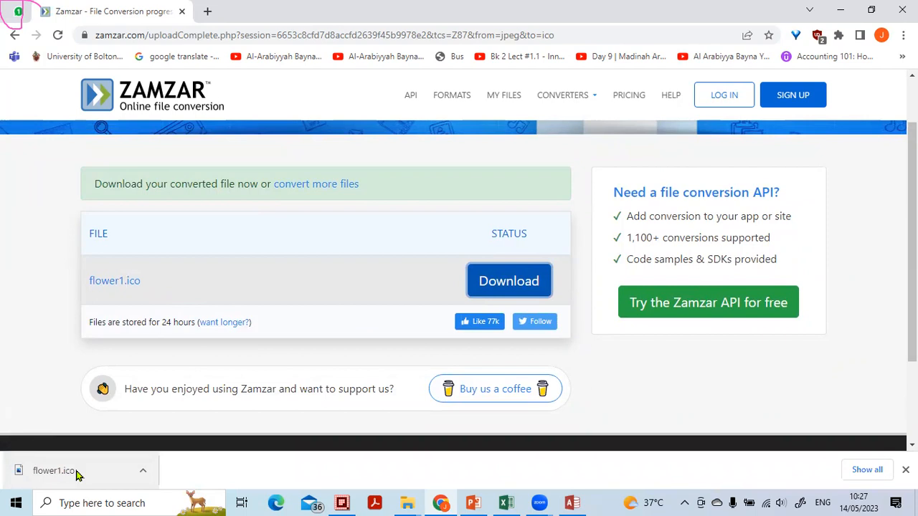
left_click(143, 471)
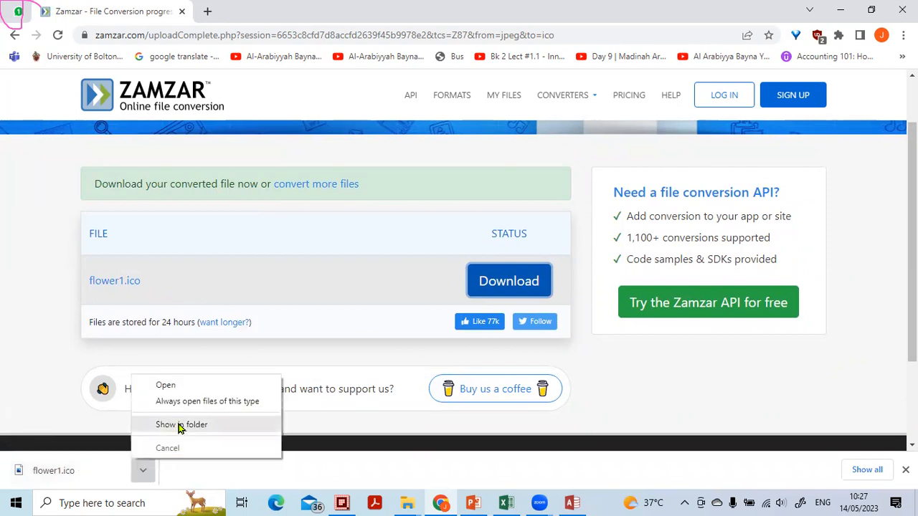
left_click(180, 427)
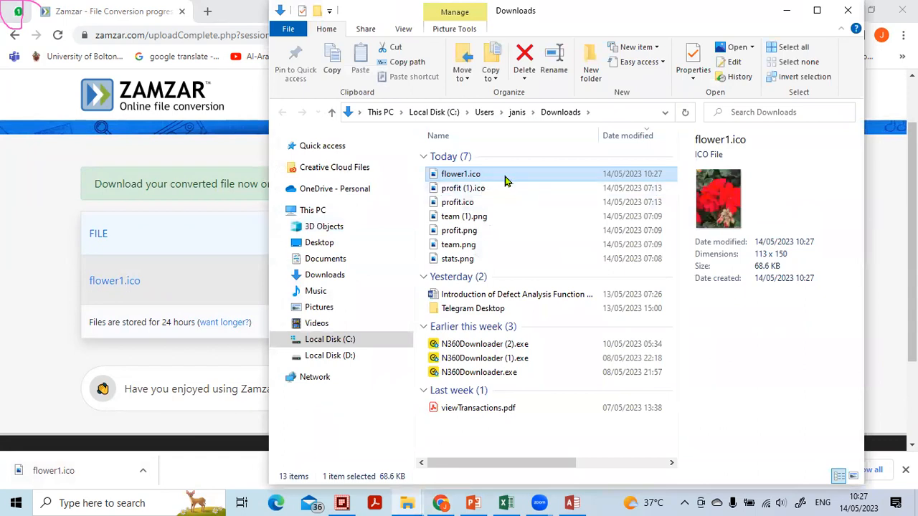
Switch to Q-Dir, open the Pictures folder of MS Access Training-Online and paste flower1.ico into it
left_click(342, 503)
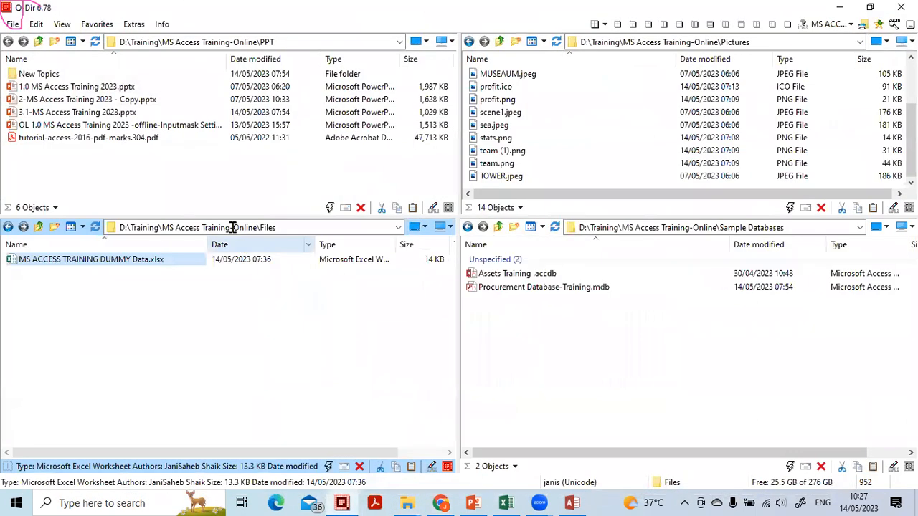
left_click(39, 42)
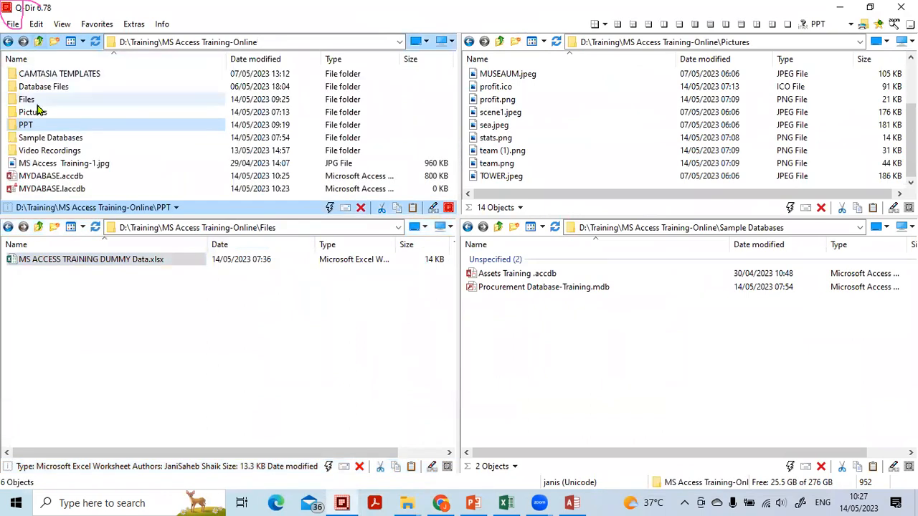
left_click(36, 102)
double_click(32, 112)
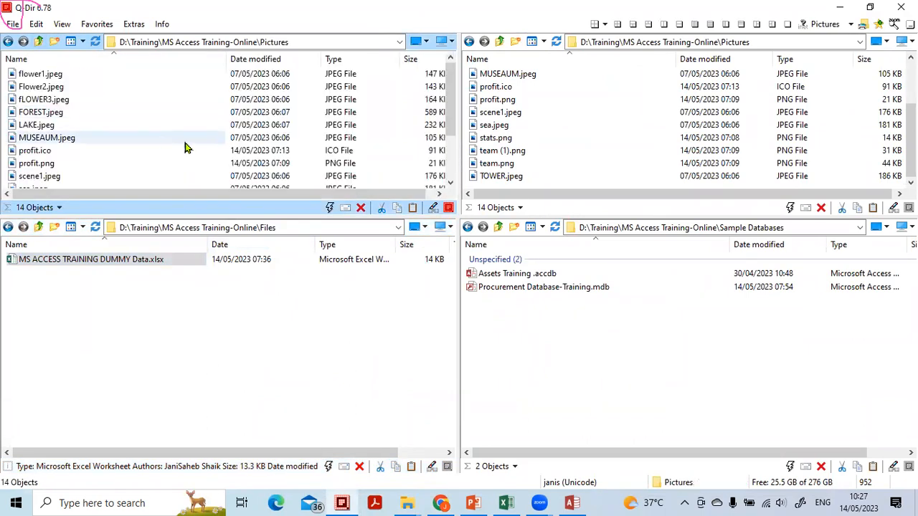
left_click(183, 140)
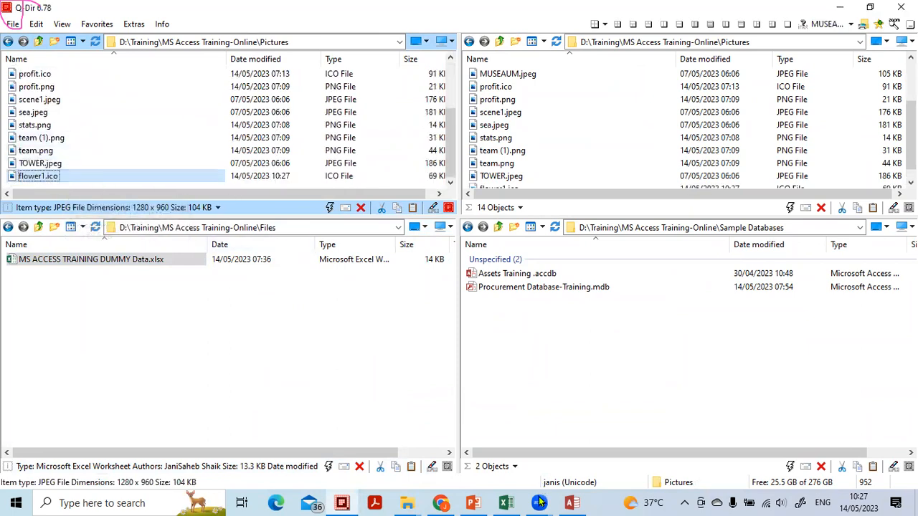
Return to Access, set the application icon in the Current Database options to flower1.ico, apply it and acknowledge the notice
left_click(572, 503)
left_click(27, 27)
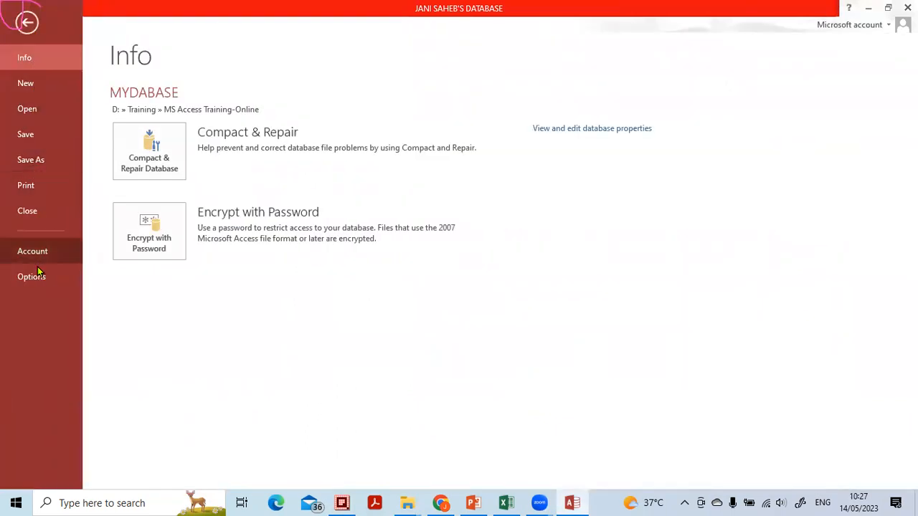
key("Escape")
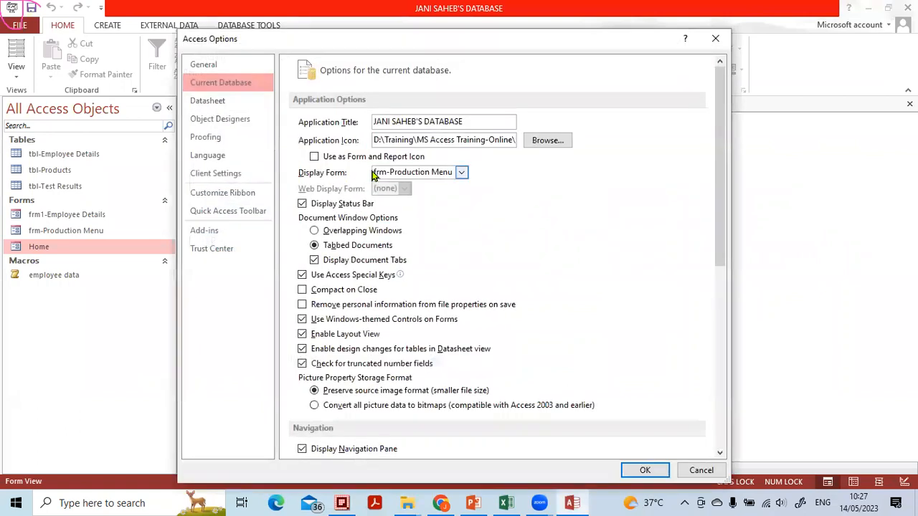
left_click(548, 140)
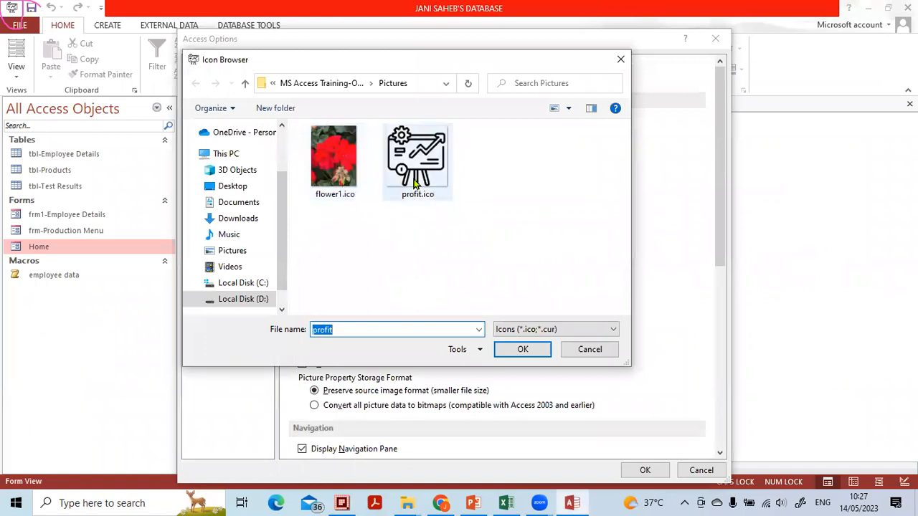
left_click(338, 175)
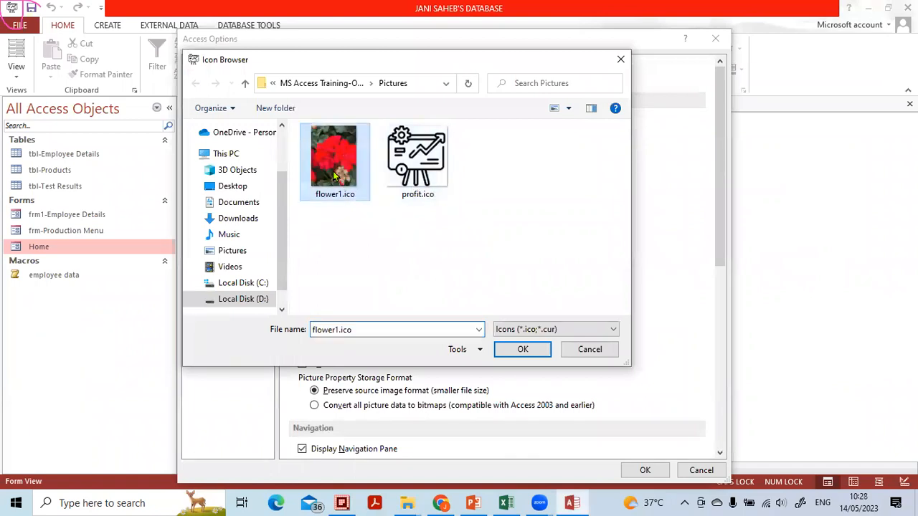
left_click(523, 350)
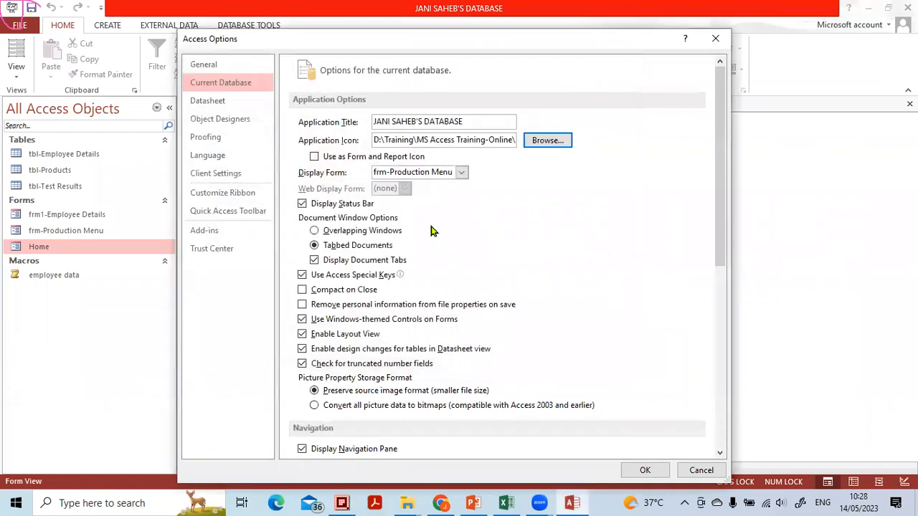
left_click(636, 468)
left_click(451, 282)
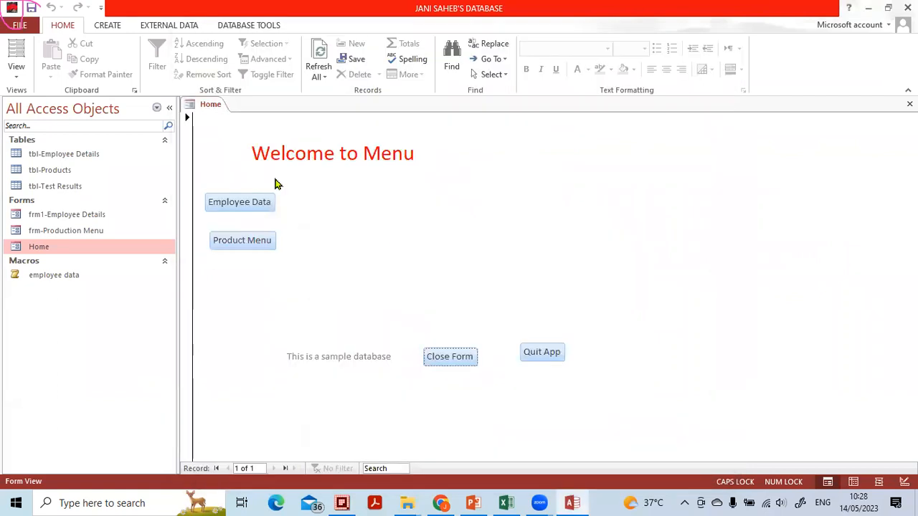
left_click(445, 357)
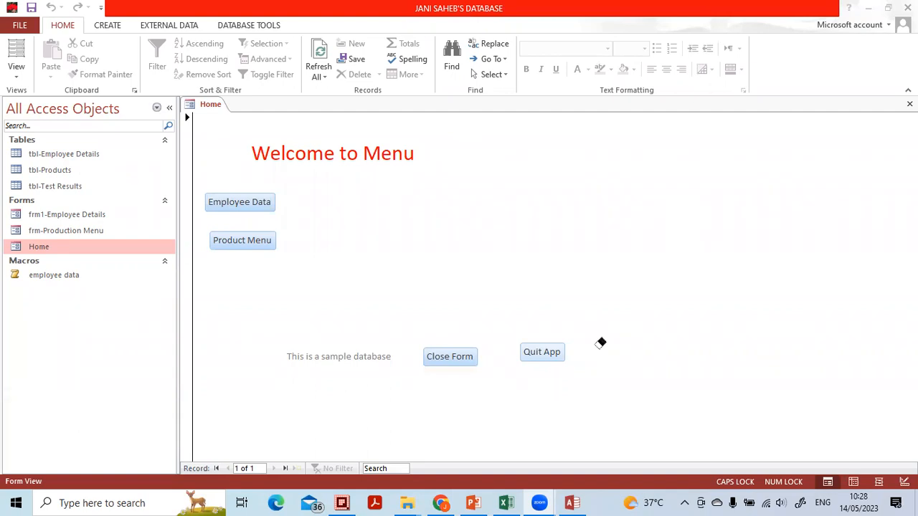
Open the Current Database options of the database
left_click(25, 27)
left_click(22, 28)
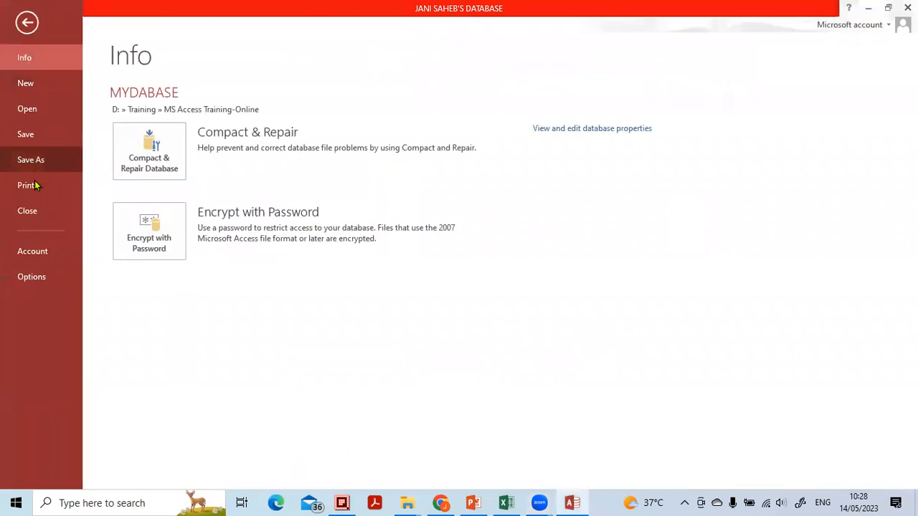
left_click(30, 276)
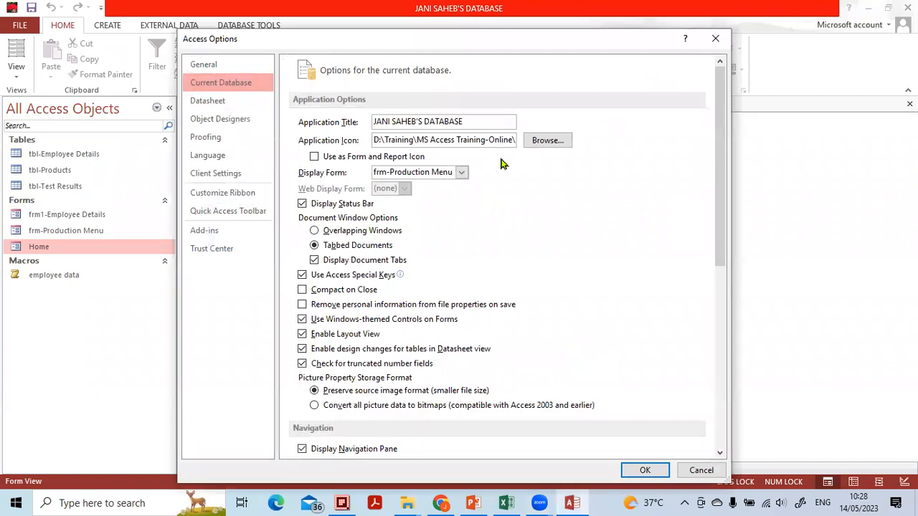
Browse for an application icon among all file types and choose flower1.jpeg from the Pictures folder
left_click(544, 145)
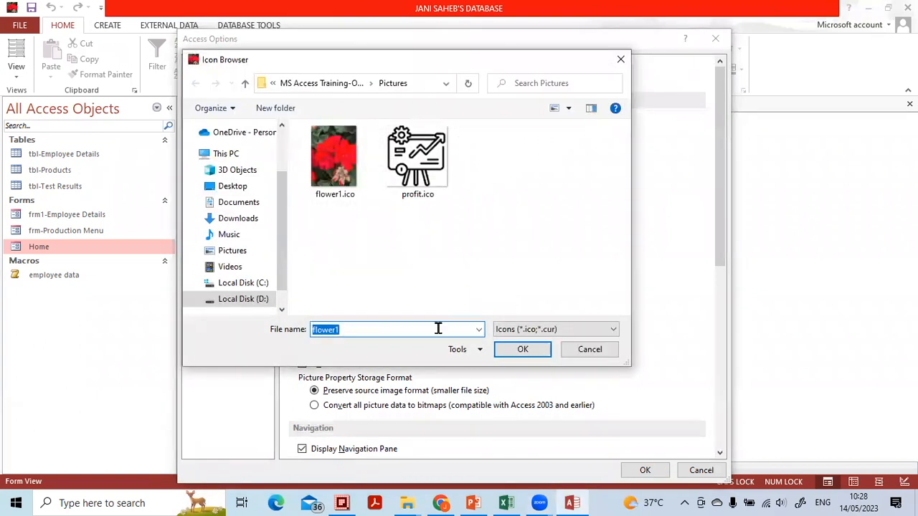
left_click(671, 455)
mouse_move(556, 310)
left_mouse_down()
mouse_move(478, 321)
mouse_move(516, 345)
mouse_move(567, 322)
mouse_move(513, 310)
left_mouse_up()
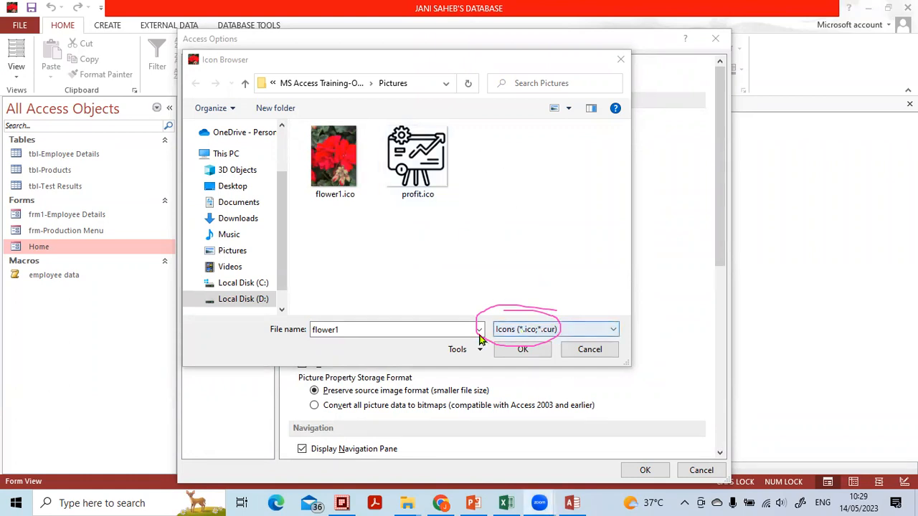
left_click(610, 330)
left_click(574, 363)
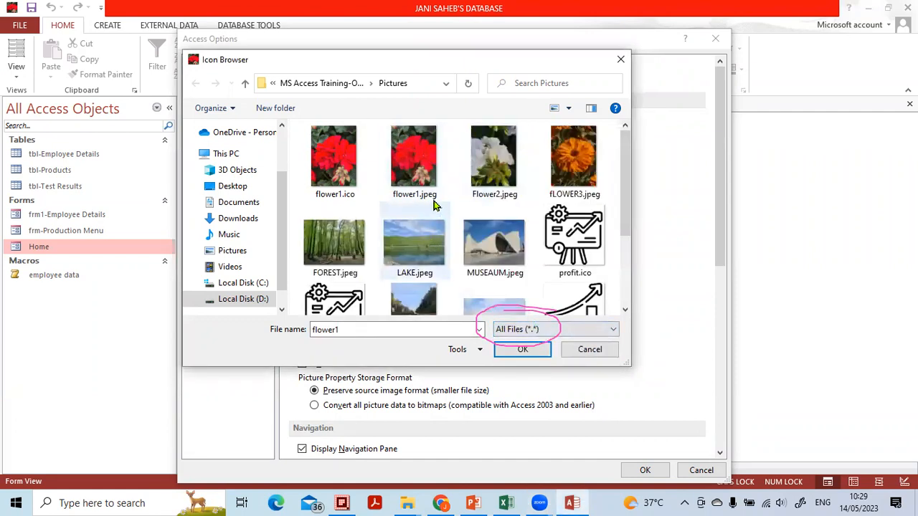
left_click(422, 172)
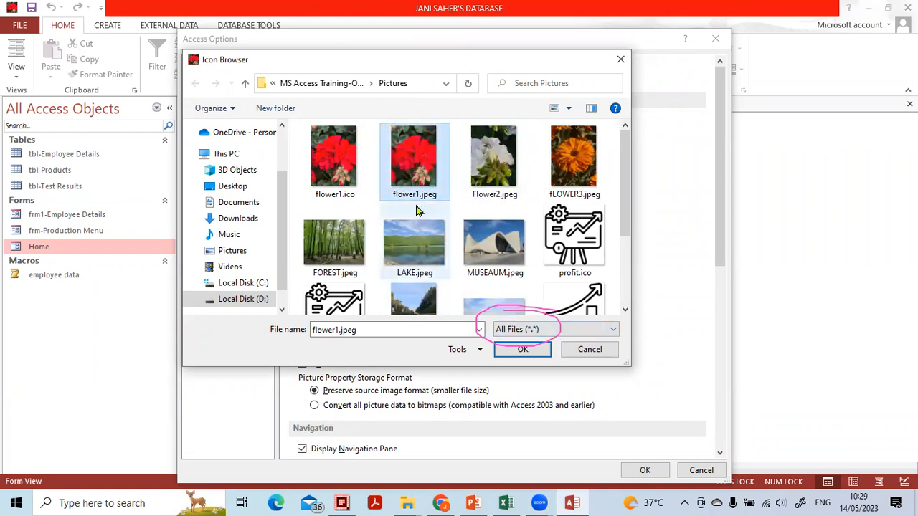
left_click(513, 352)
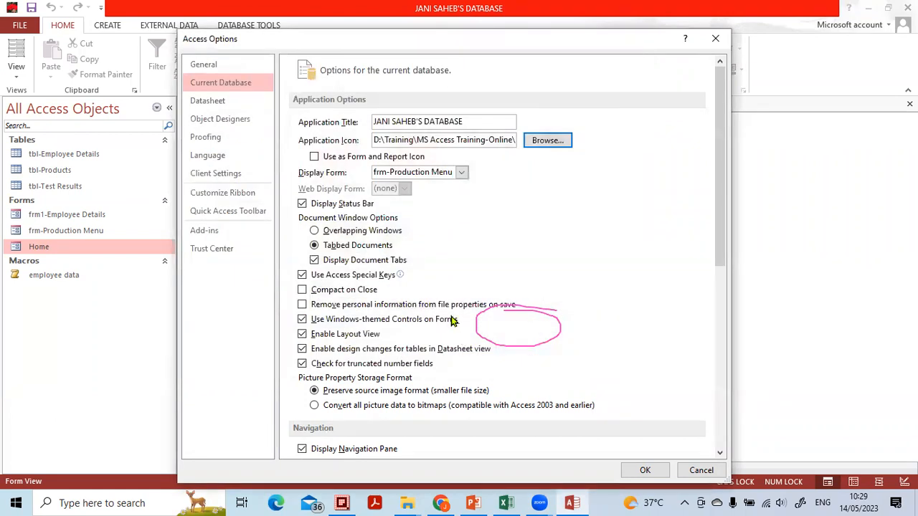
Try to set the application icon to MUSEAUM.jpeg by browsing all file types, apply the options and acknowledge the notices
left_click(548, 142)
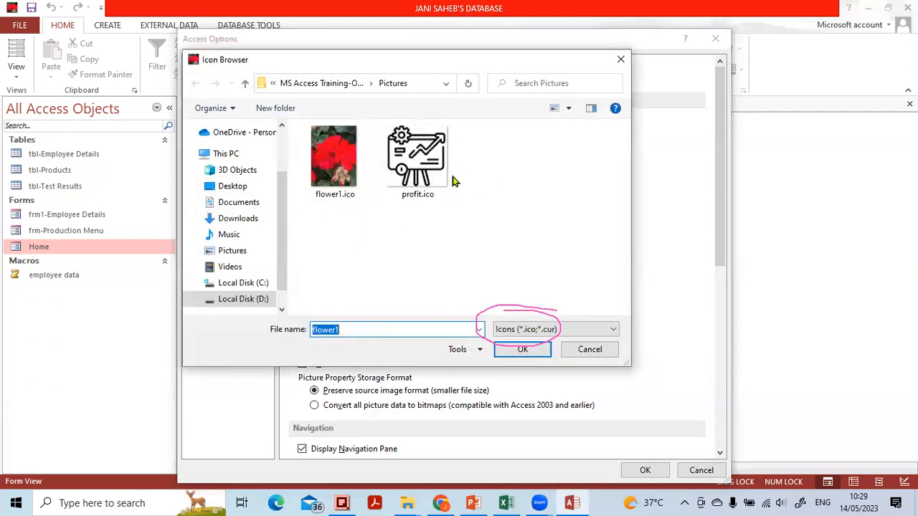
left_click(574, 330)
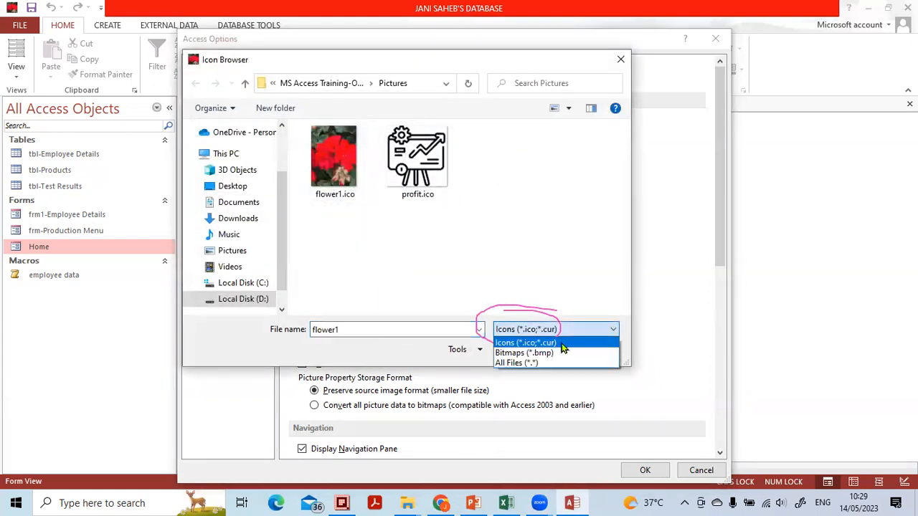
left_click(551, 362)
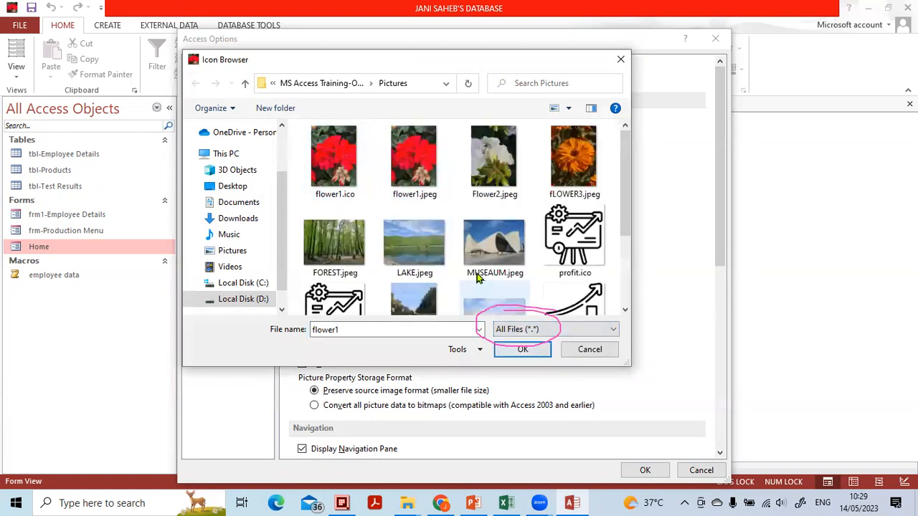
left_click(495, 244)
left_click(523, 352)
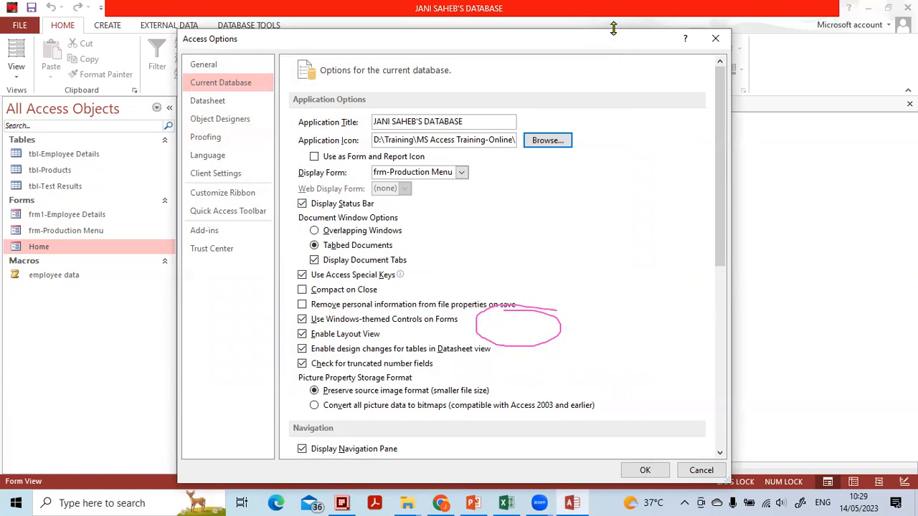
left_click_drag(624, 37, 481, 9)
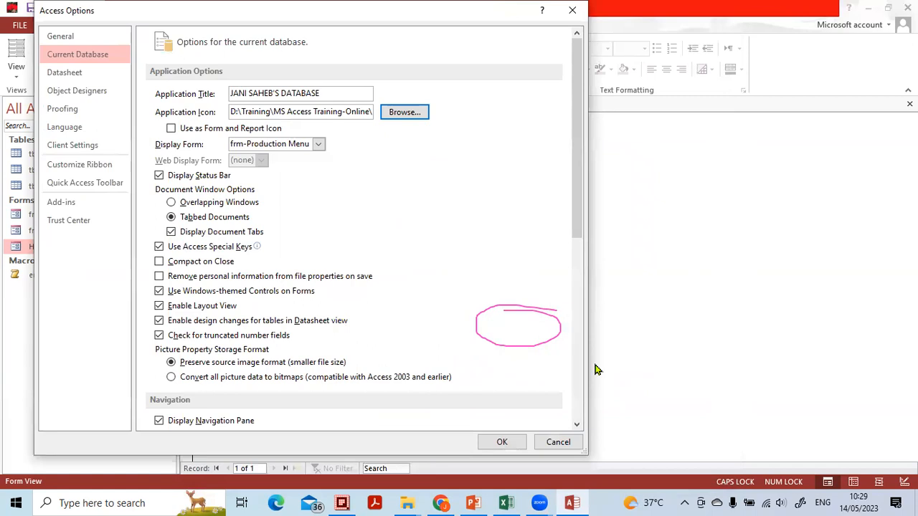
left_click(495, 439)
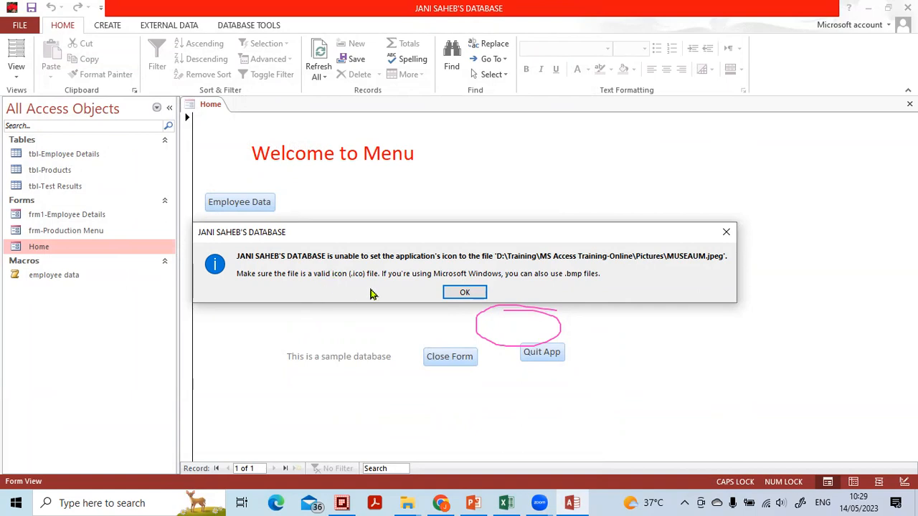
mouse_move(364, 254)
left_mouse_down()
mouse_move(409, 255)
mouse_move(314, 251)
left_mouse_up()
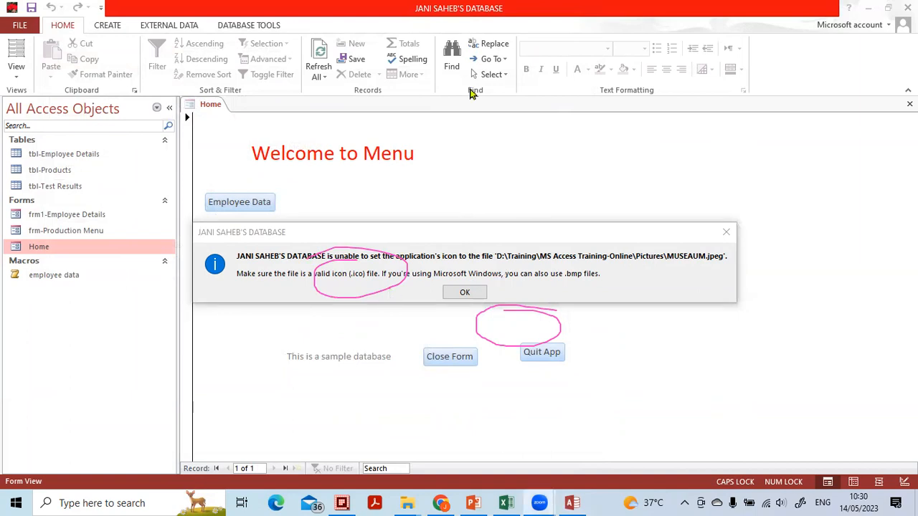
left_click(333, 280)
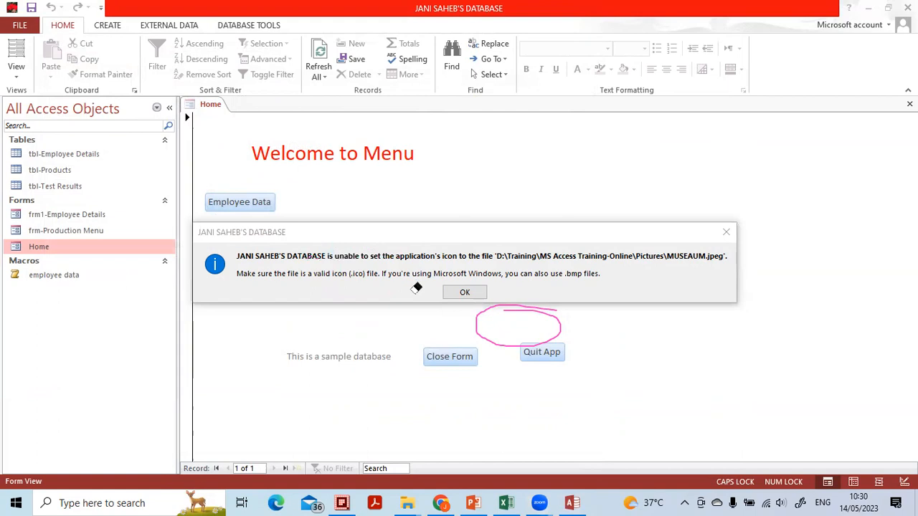
left_click(466, 293)
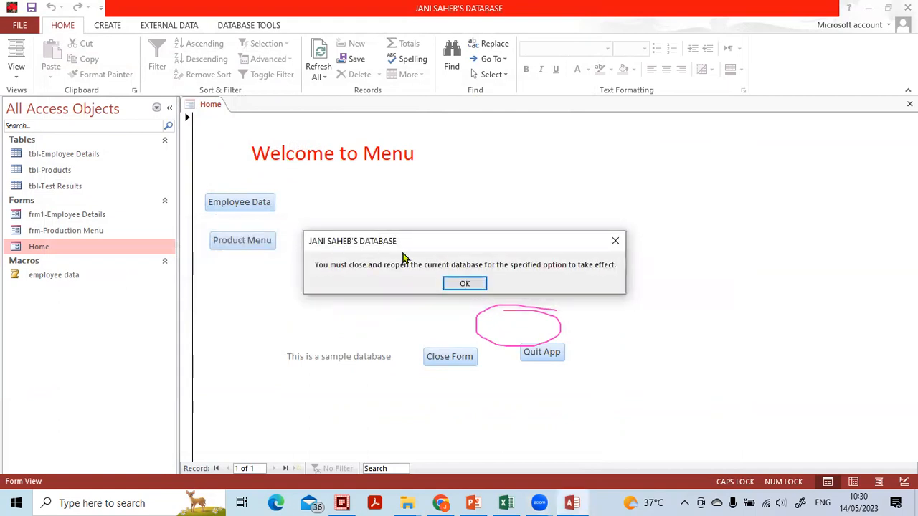
left_click(454, 281)
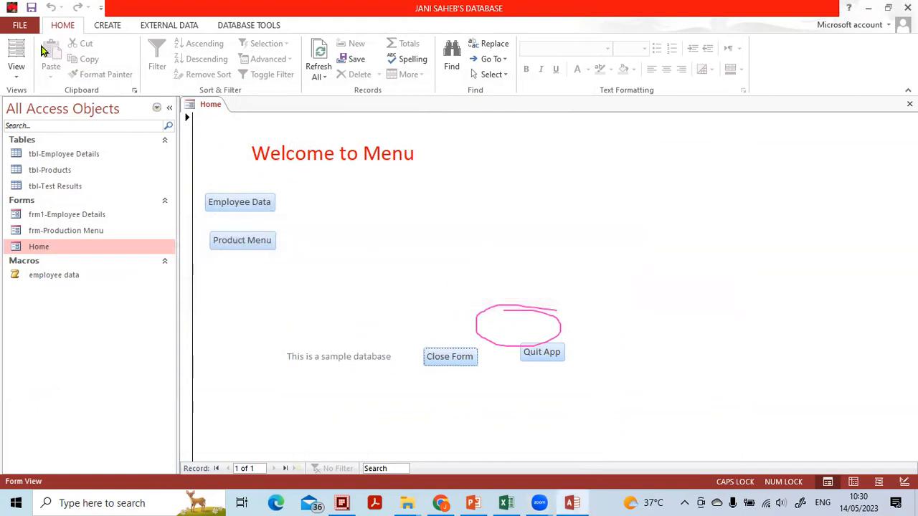
Select flower1.ico as the application icon in the Current Database options again and close the options without applying
left_click(23, 29)
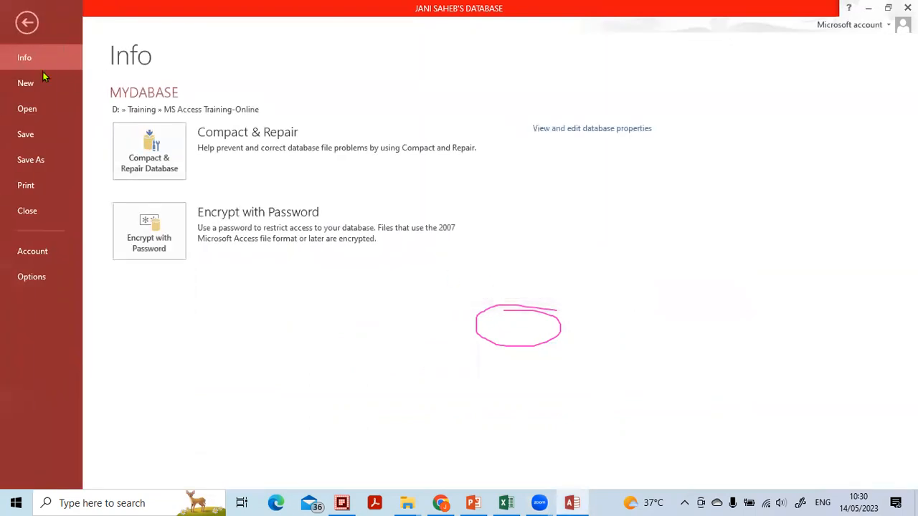
left_click(29, 275)
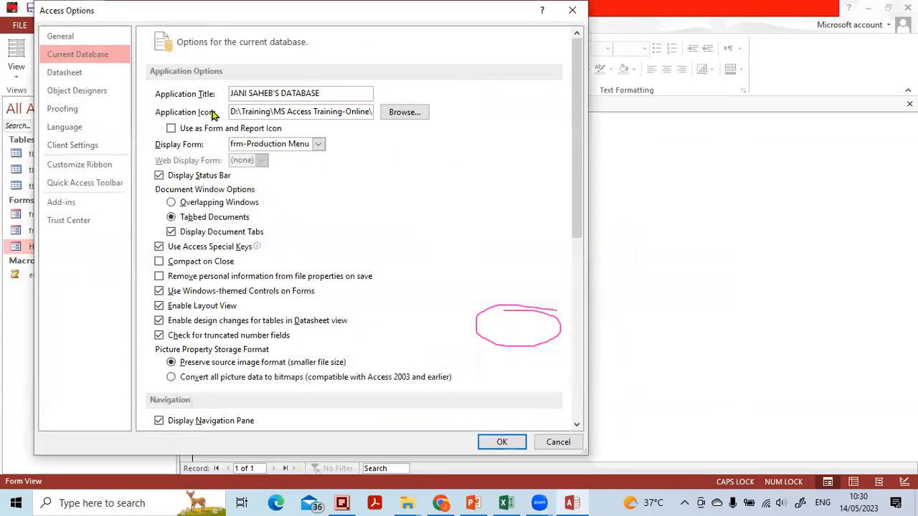
left_click(404, 114)
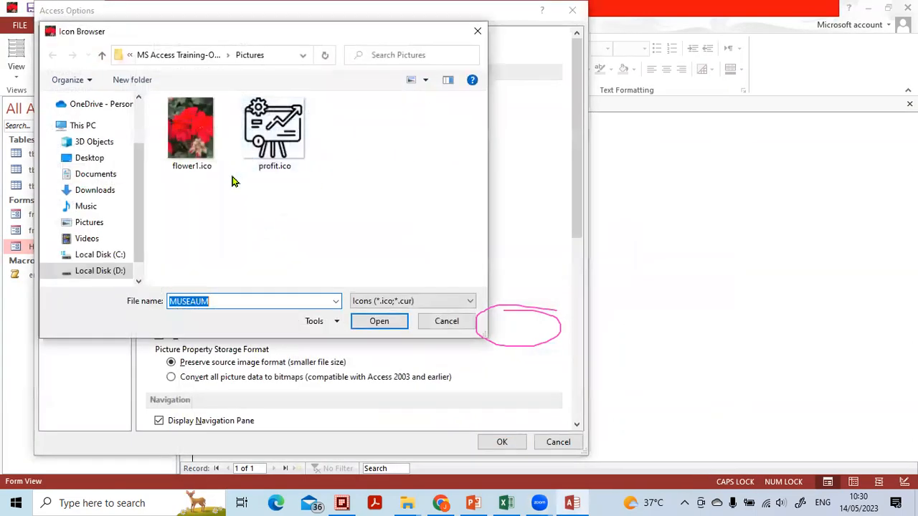
left_click(191, 130)
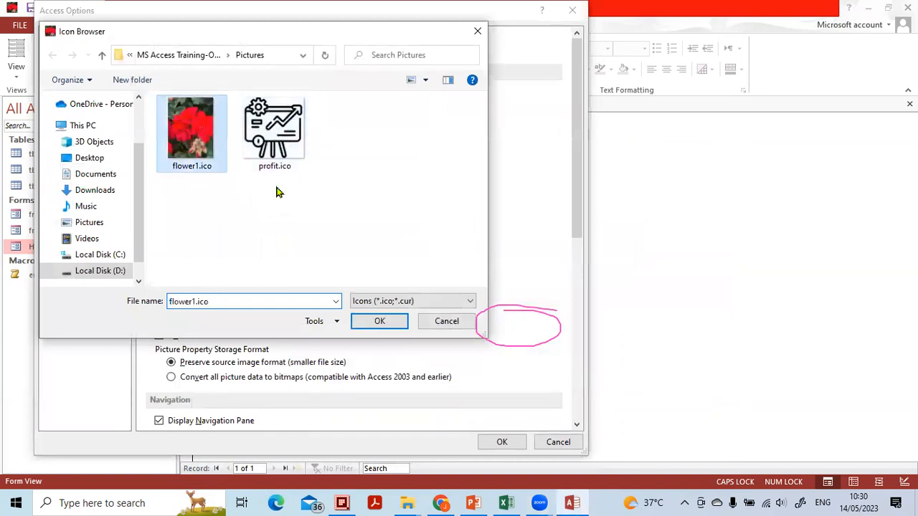
left_click(375, 294)
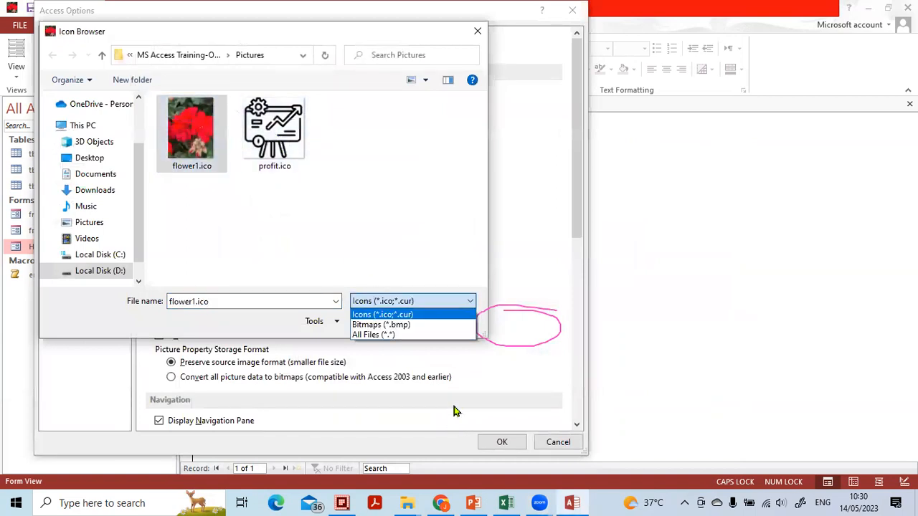
left_click(530, 305)
left_click(532, 306)
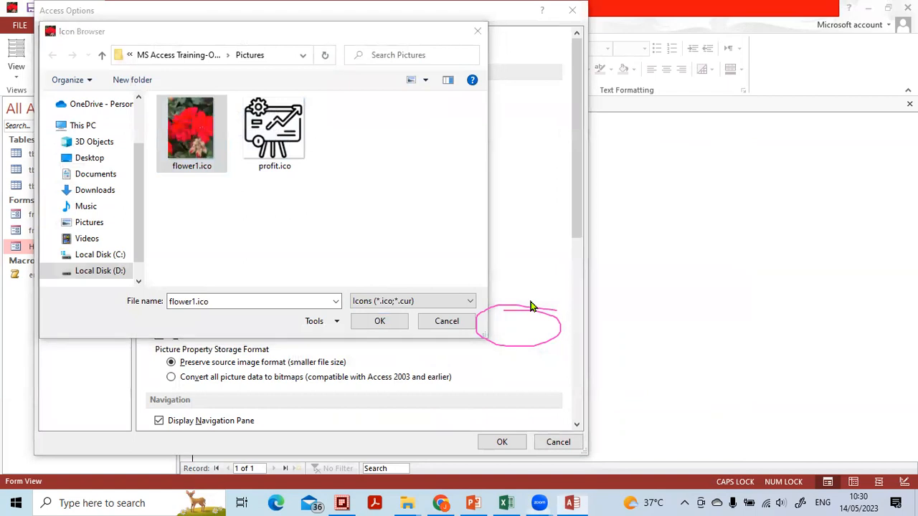
left_click(380, 321)
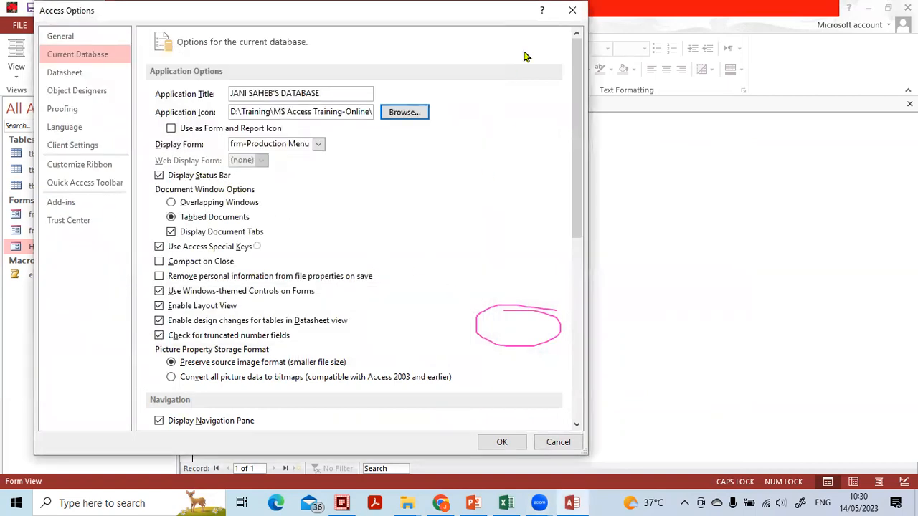
left_click(572, 11)
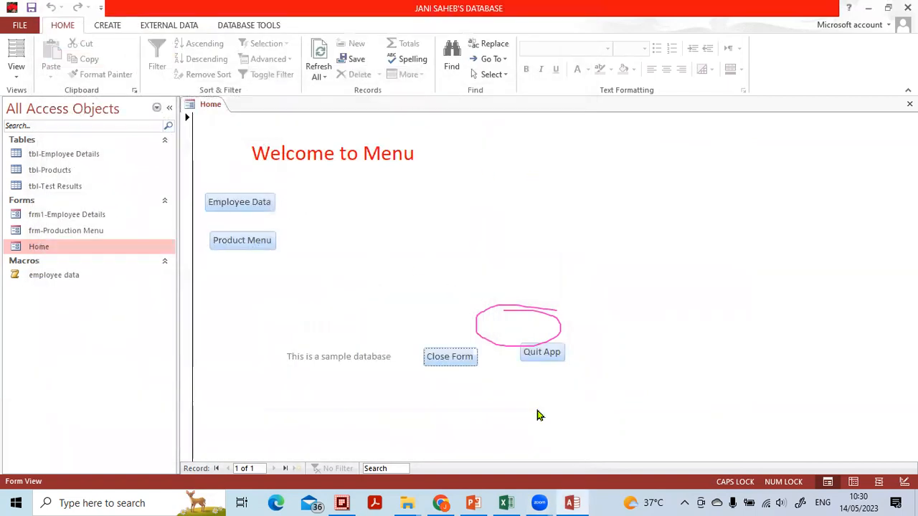
Switch to PowerPoint and review the Tables topics on the Today's Topics slide, from data types to copying data from Excel
left_click(473, 501)
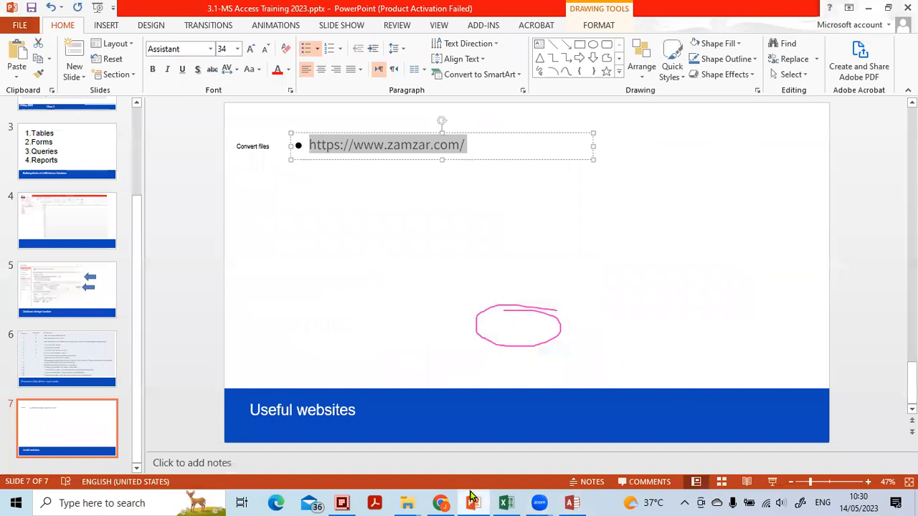
scroll(92, 211, "up", 3)
left_click(87, 198)
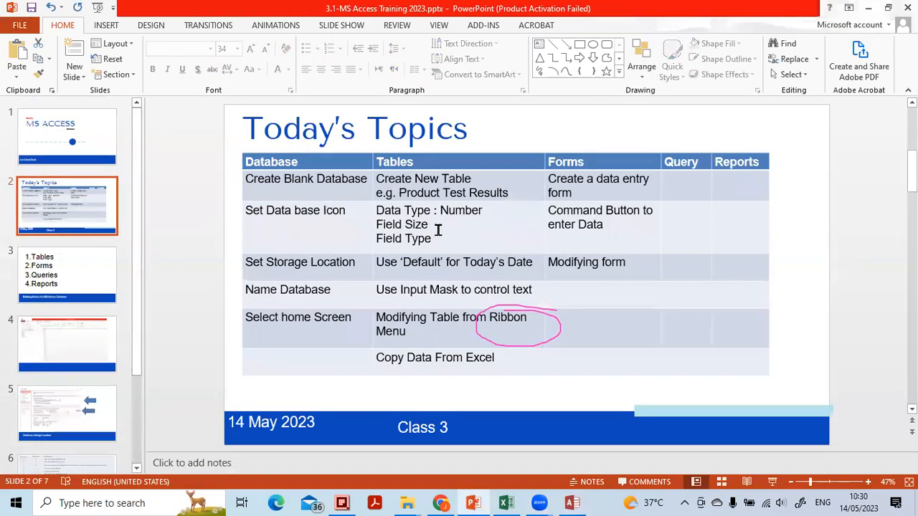
left_click(433, 227)
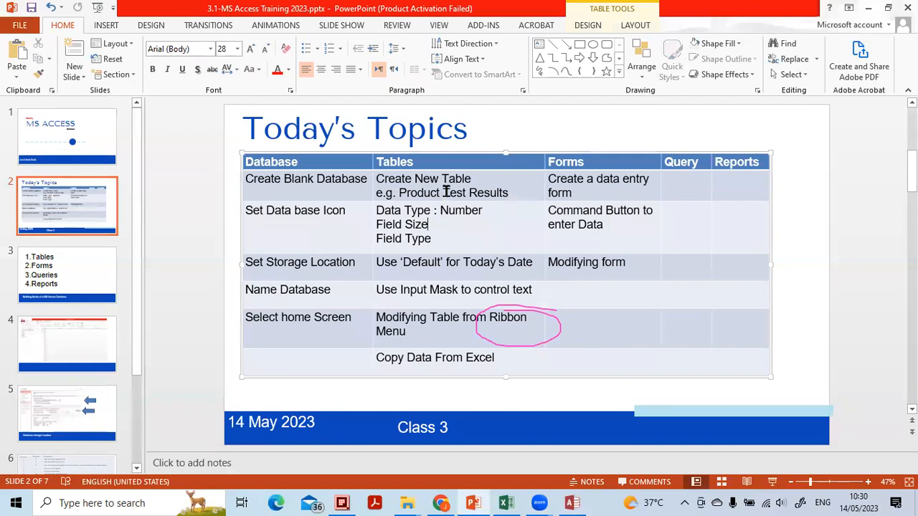
left_click(438, 245)
left_click_drag(447, 236, 408, 208)
left_click(426, 240)
triple_click(515, 290)
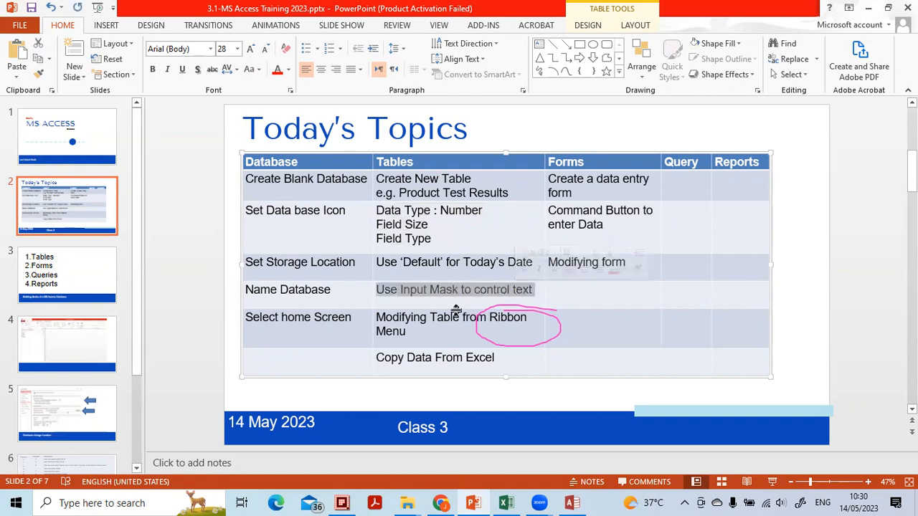
left_click_drag(421, 328, 390, 317)
left_click(409, 357)
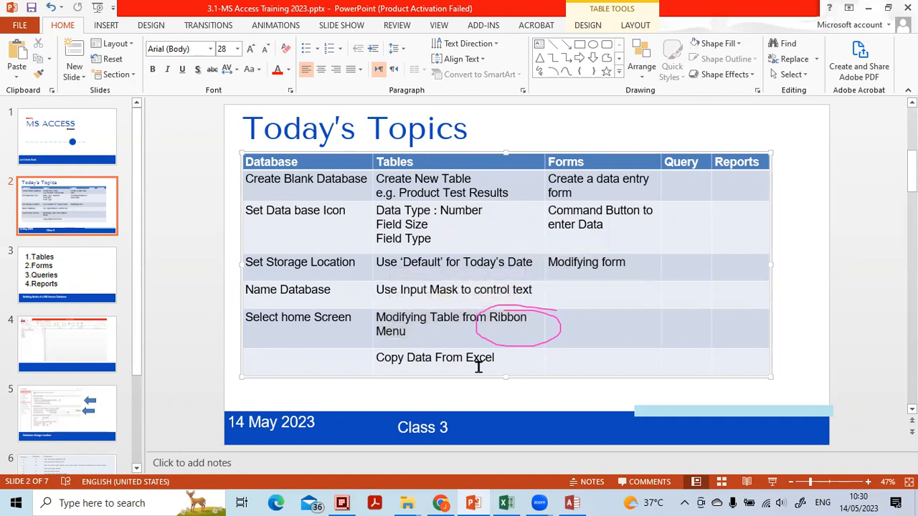
Return to Access, open the tbl-Test Results table in Datasheet View and collapse the Navigation Pane
left_click(572, 502)
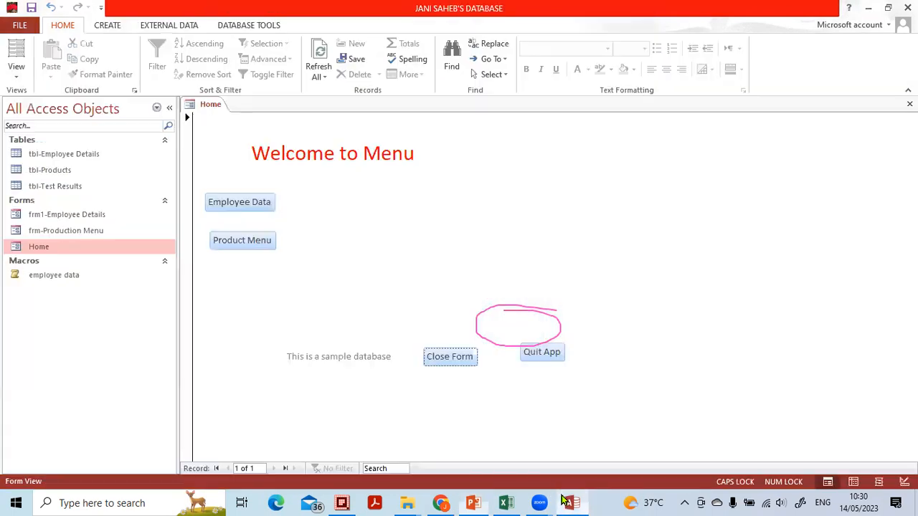
left_click(60, 187)
double_click(59, 190)
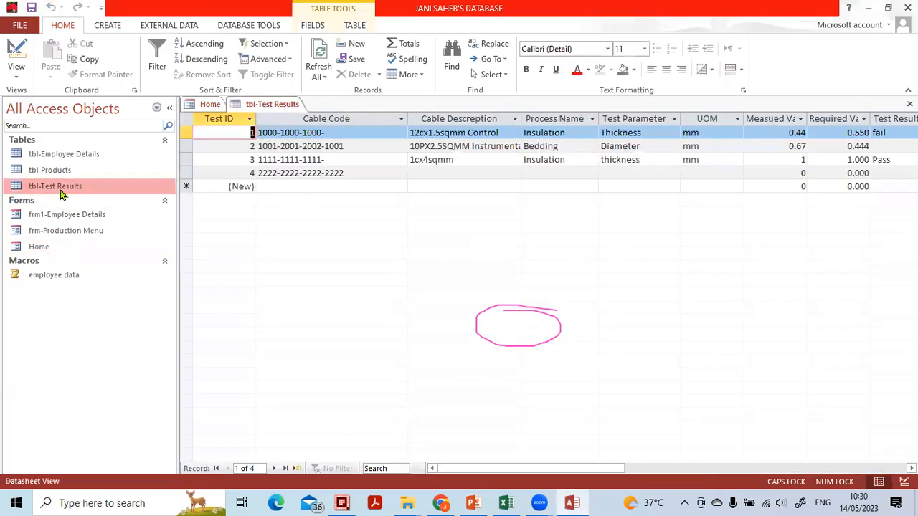
left_click(169, 107)
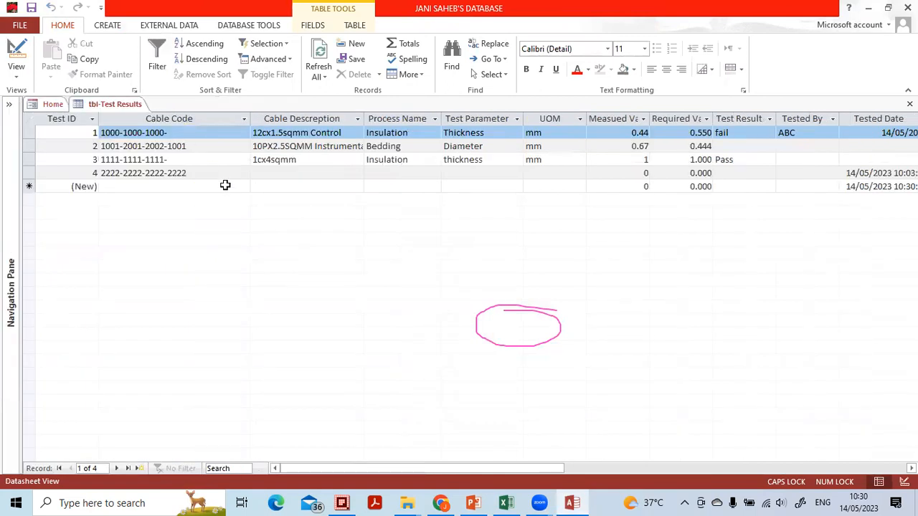
left_click(527, 418)
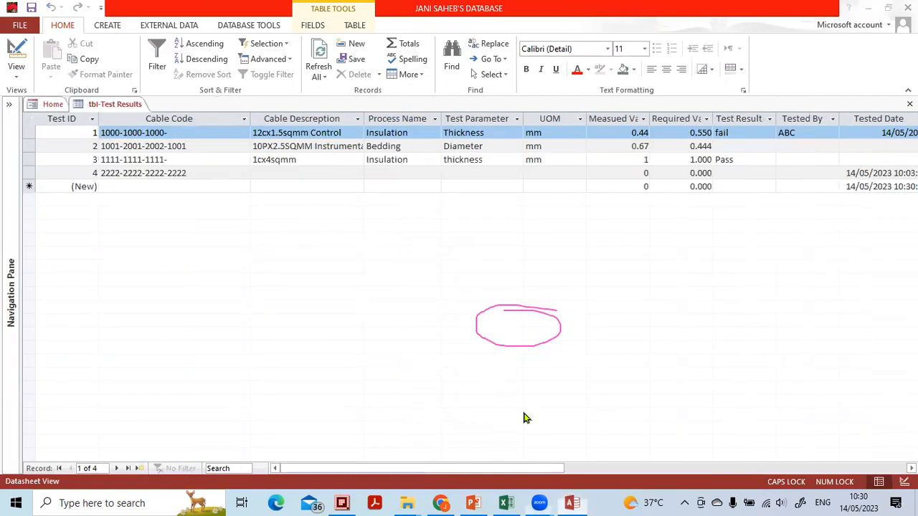
left_click(562, 319)
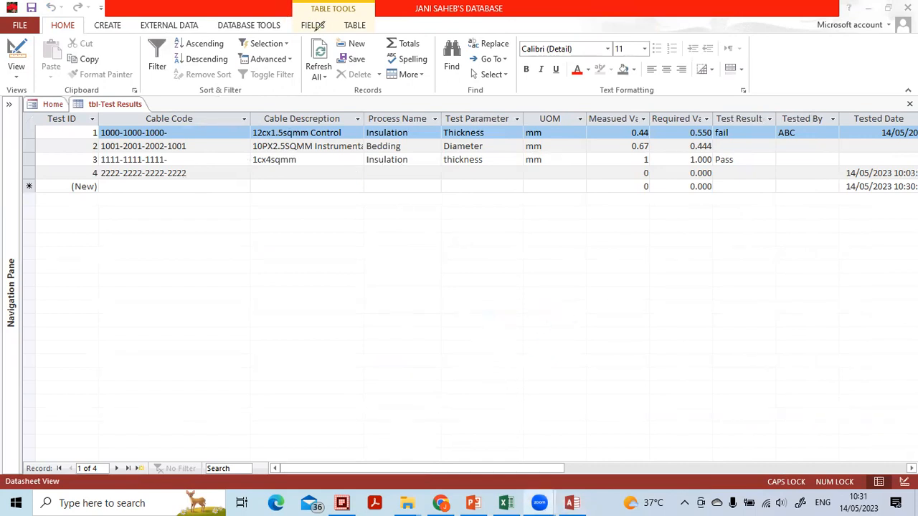
Examine the field tools for tbl-Test Results, covering Add & Delete, Properties, Formatting and Field Validation
left_click_drag(302, 43, 332, 18)
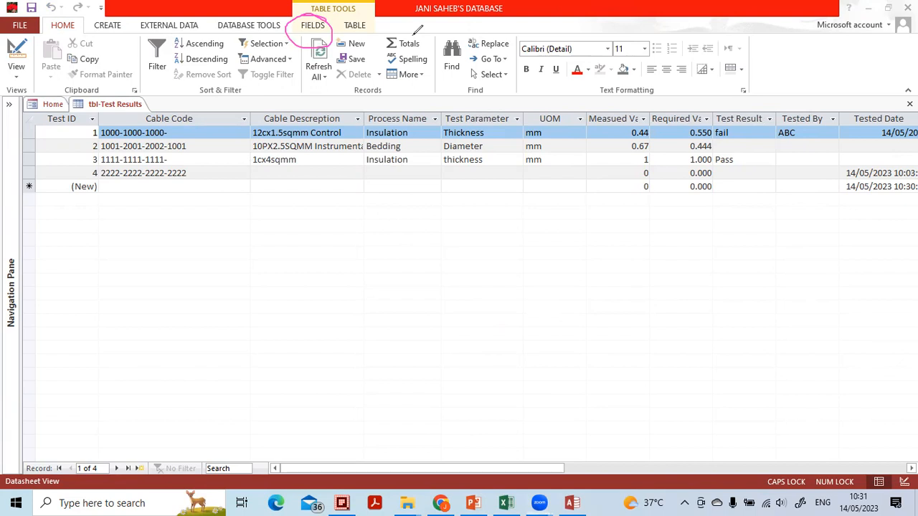
left_click(324, 43)
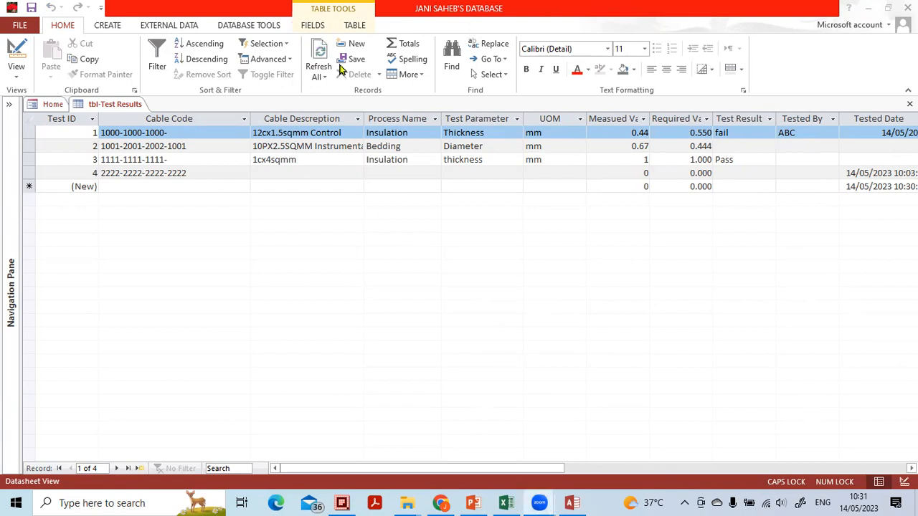
left_click(312, 27)
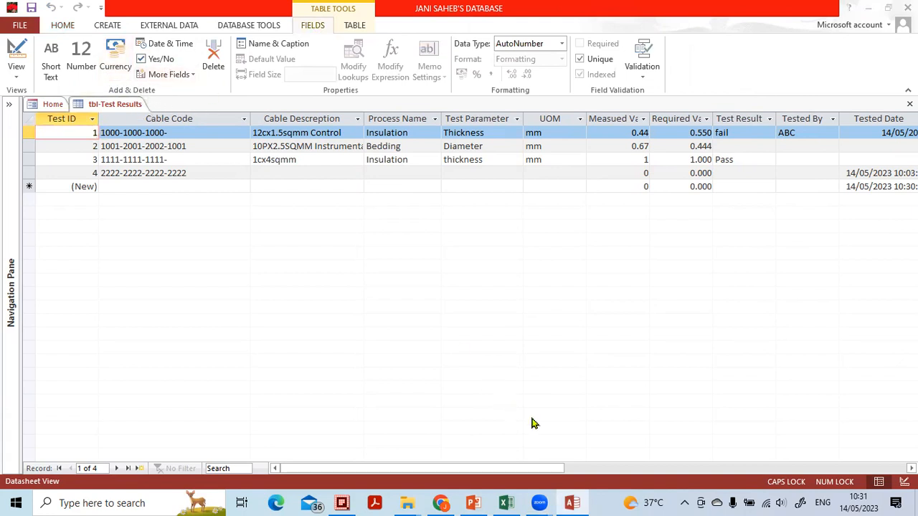
mouse_move(104, 72)
left_mouse_down()
mouse_move(154, 109)
mouse_move(189, 61)
left_mouse_up()
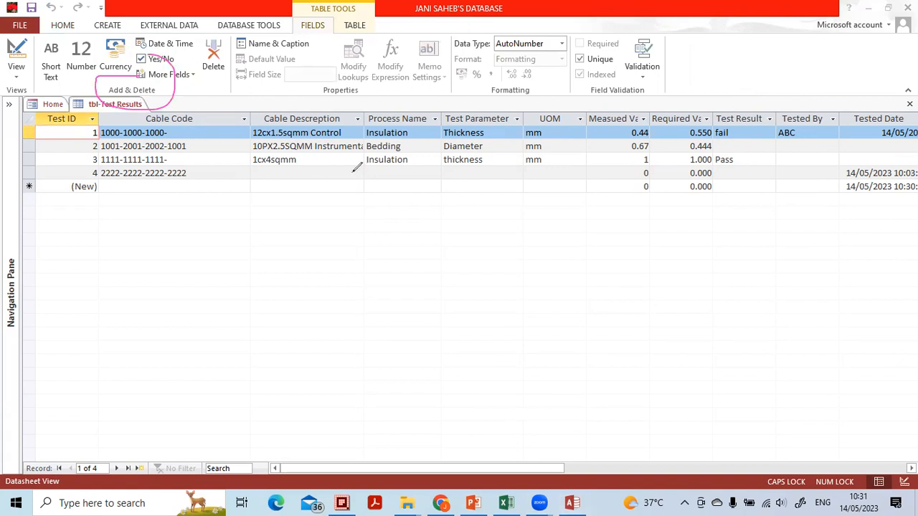
mouse_move(318, 63)
left_mouse_down()
mouse_move(364, 111)
mouse_move(369, 70)
left_mouse_up()
mouse_move(535, 71)
left_mouse_down()
mouse_move(477, 90)
mouse_move(544, 78)
left_mouse_up()
mouse_move(653, 87)
left_mouse_down()
mouse_move(593, 78)
mouse_move(638, 111)
mouse_move(650, 88)
left_mouse_up()
mouse_move(177, 80)
left_mouse_down()
mouse_move(178, 65)
mouse_move(351, 87)
mouse_move(658, 101)
left_mouse_up()
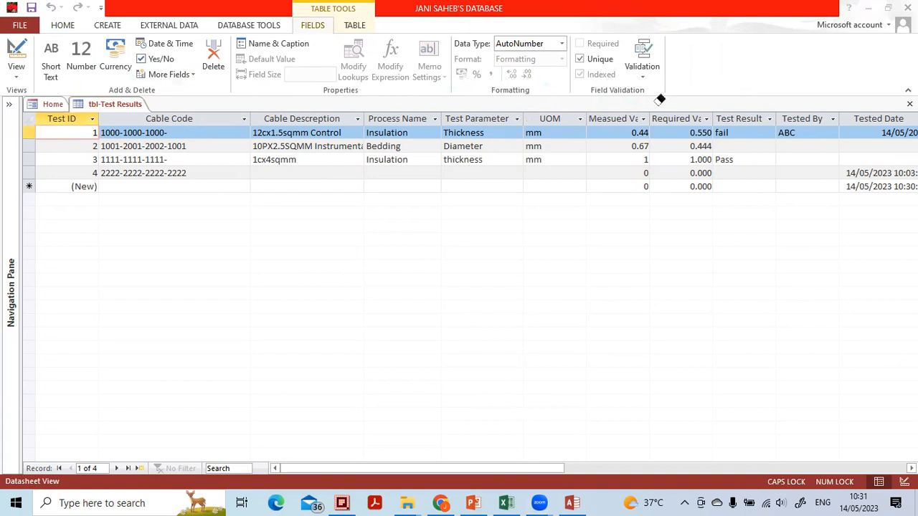
left_click(588, 388)
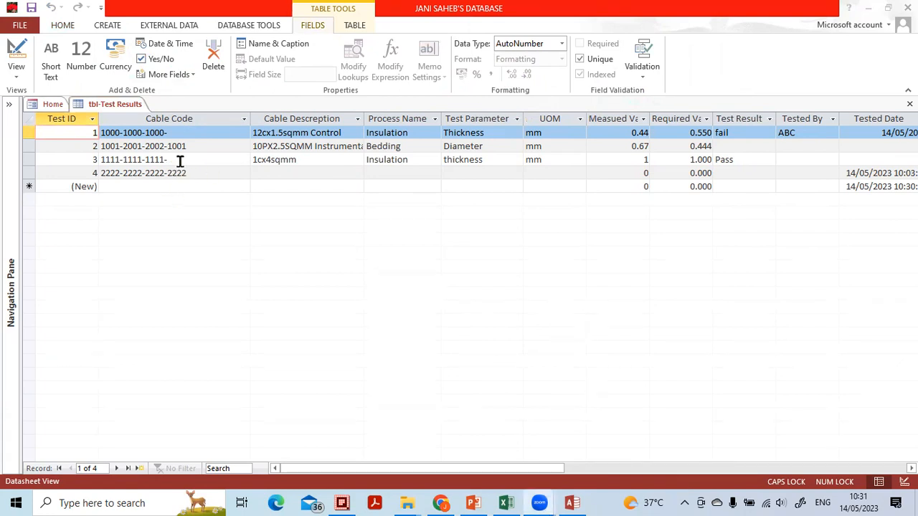
Try to change the Cable Code field's data type to Number, agreeing to continue despite possible data loss
left_click(180, 161)
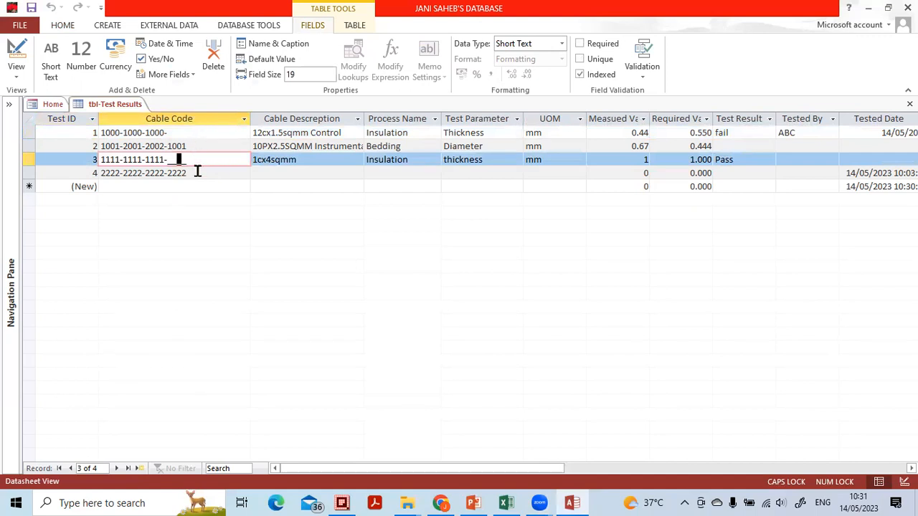
left_click(196, 174)
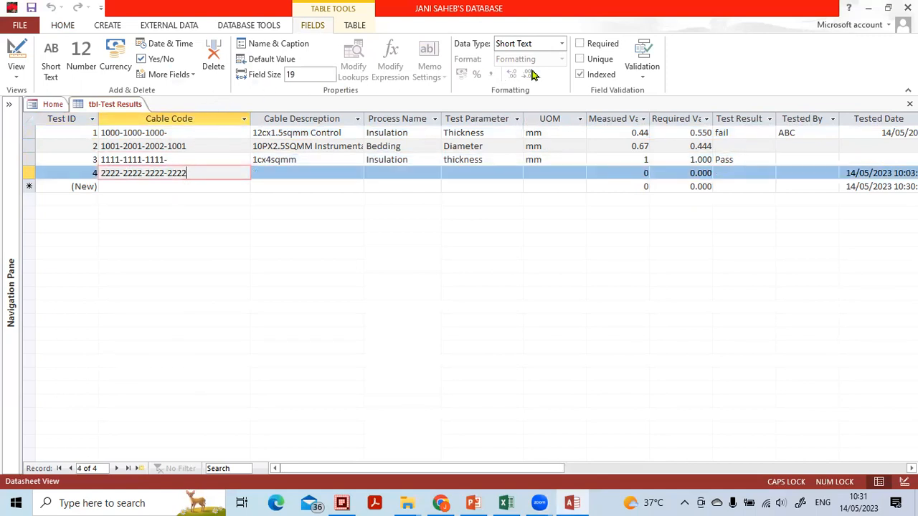
left_click(563, 46)
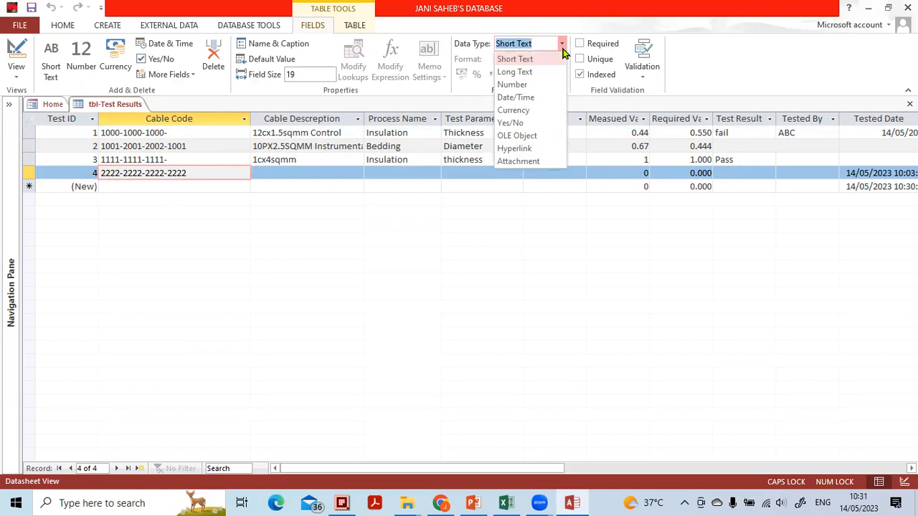
left_click(540, 88)
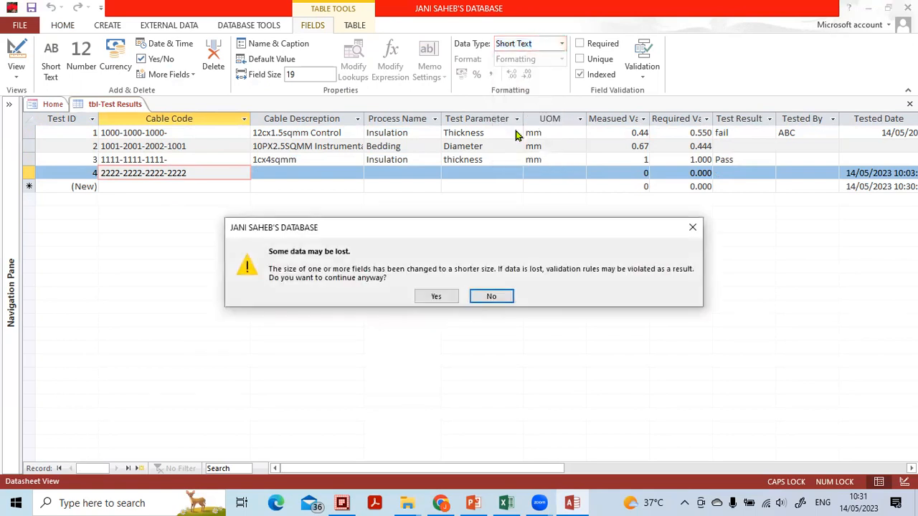
left_click(434, 297)
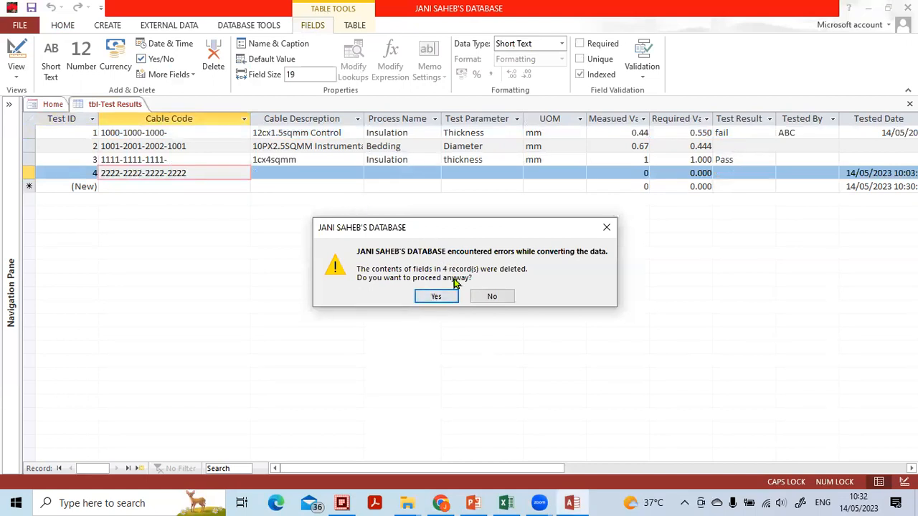
left_click(434, 296)
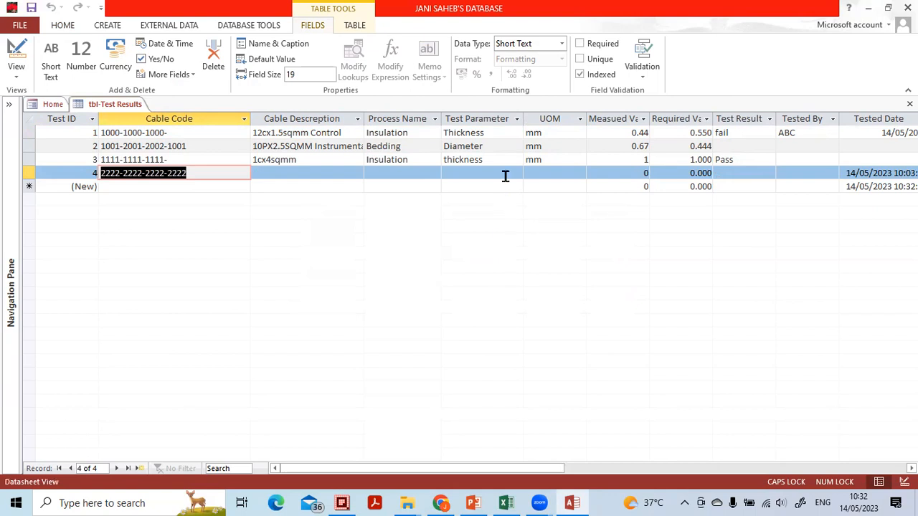
Try to change the Cable Code field's data type to Long Text, declining to remove its indexes
left_click(561, 43)
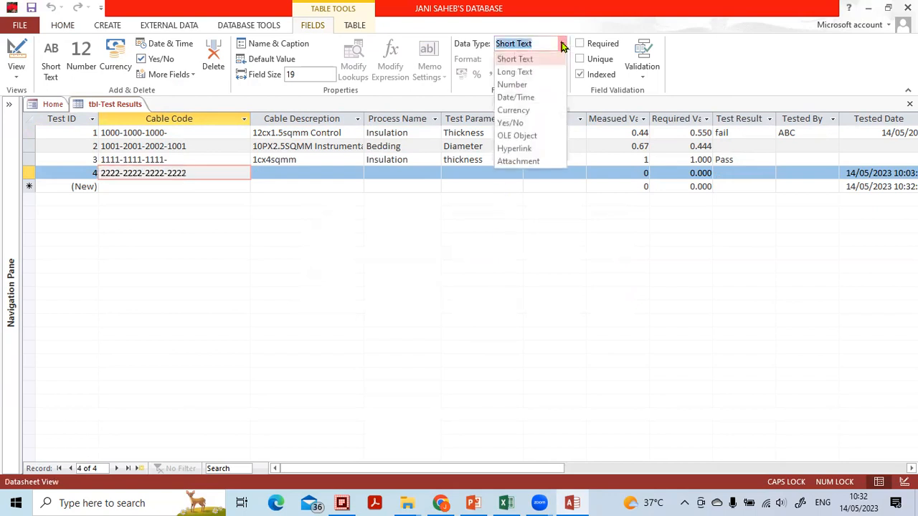
left_click(549, 72)
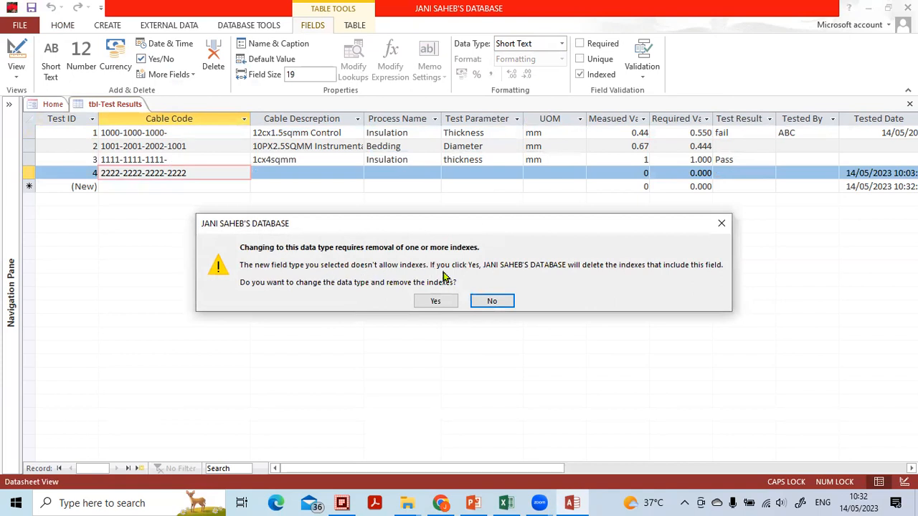
left_click(491, 300)
Try to change the UOM field's data type to Date/Time, declining to delete the field contents
left_click(493, 145)
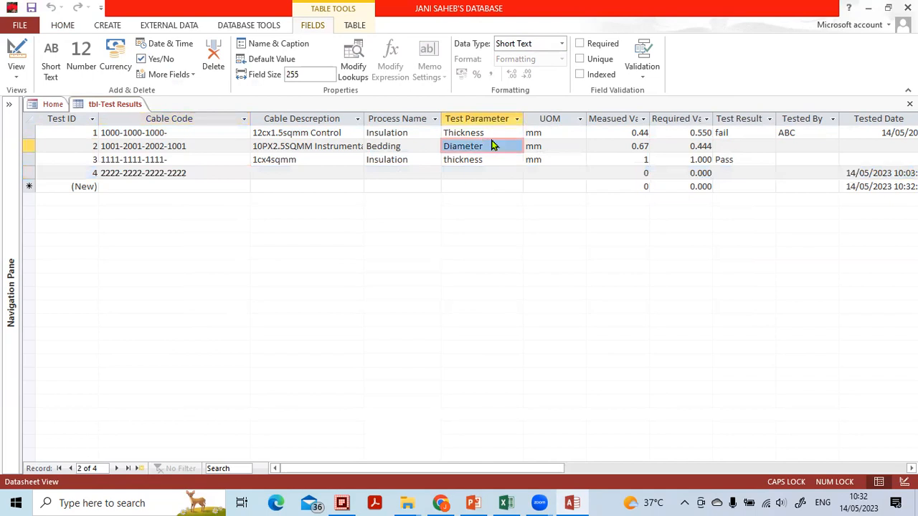
left_click(556, 132)
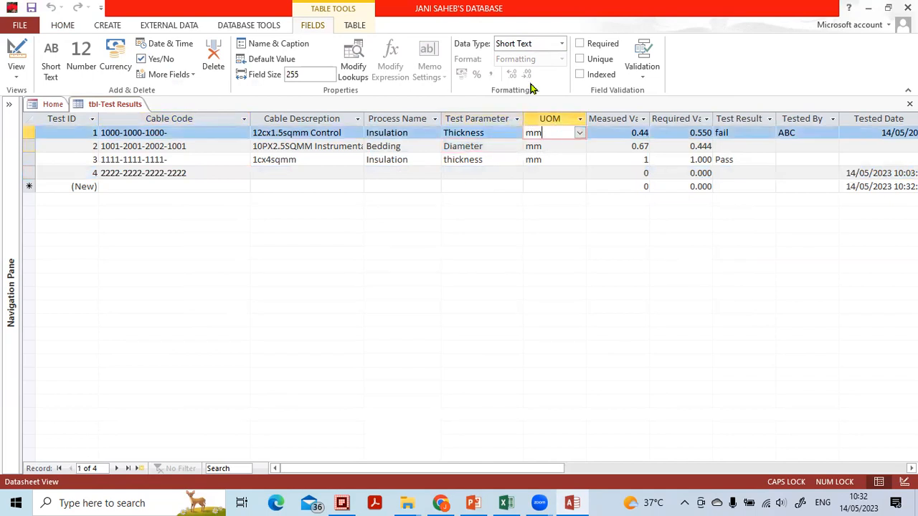
left_click(561, 47)
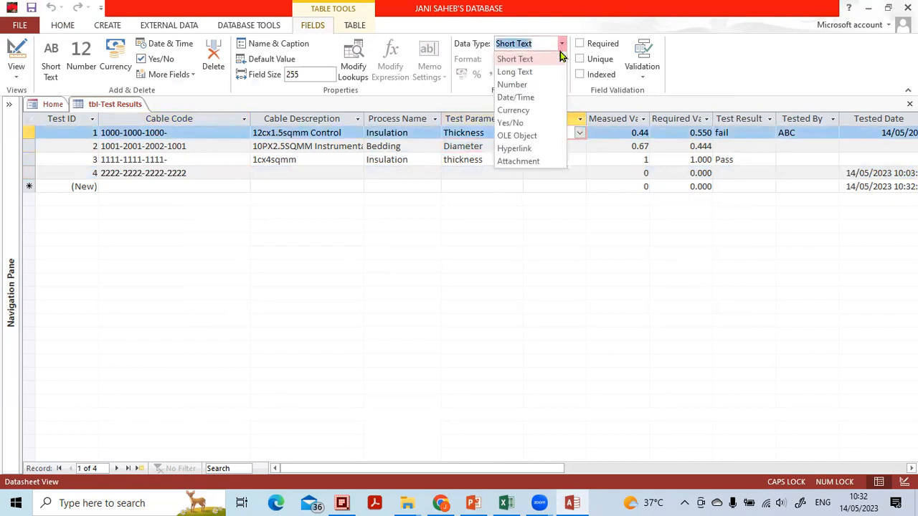
left_click(540, 96)
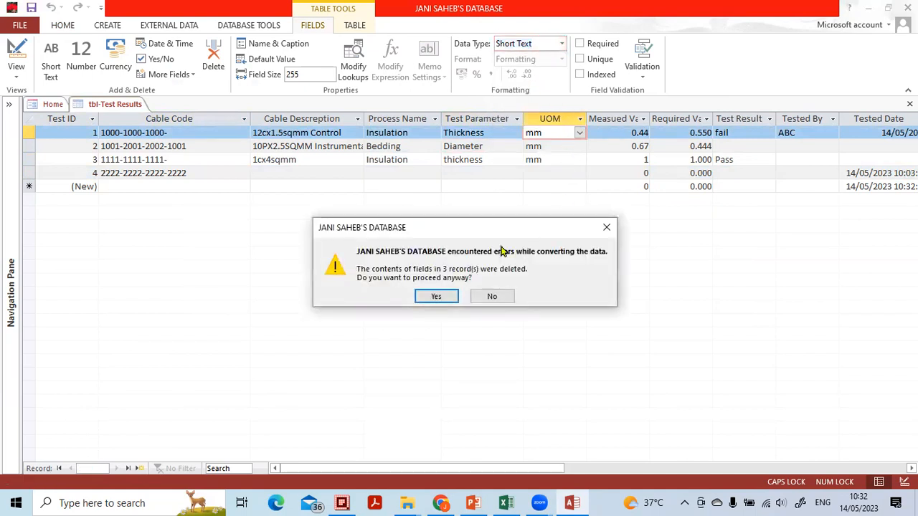
left_click(490, 296)
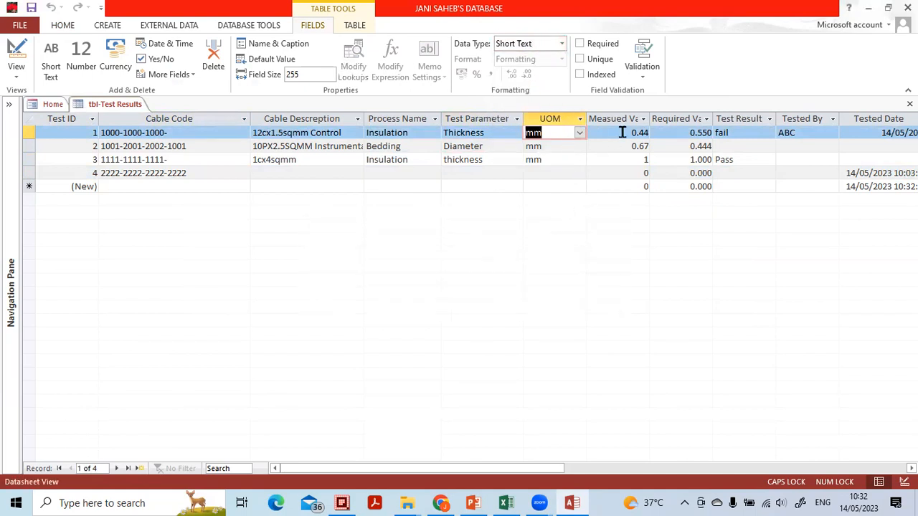
Change the Measued Value field's data type to Short Text and back to Number
left_click(629, 133)
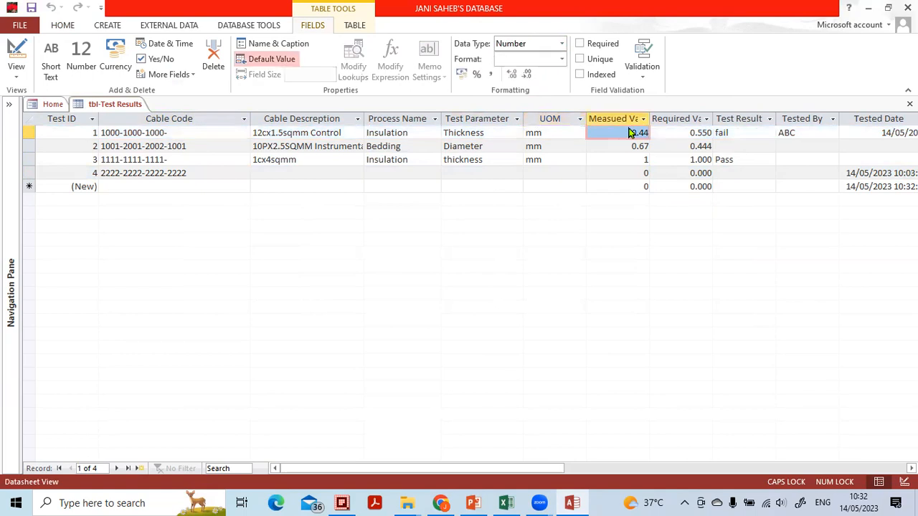
left_click(561, 44)
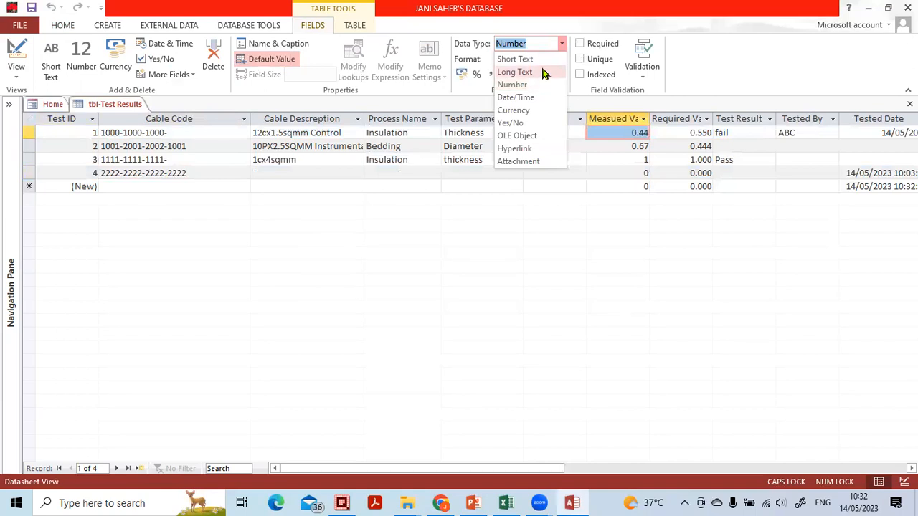
left_click(542, 59)
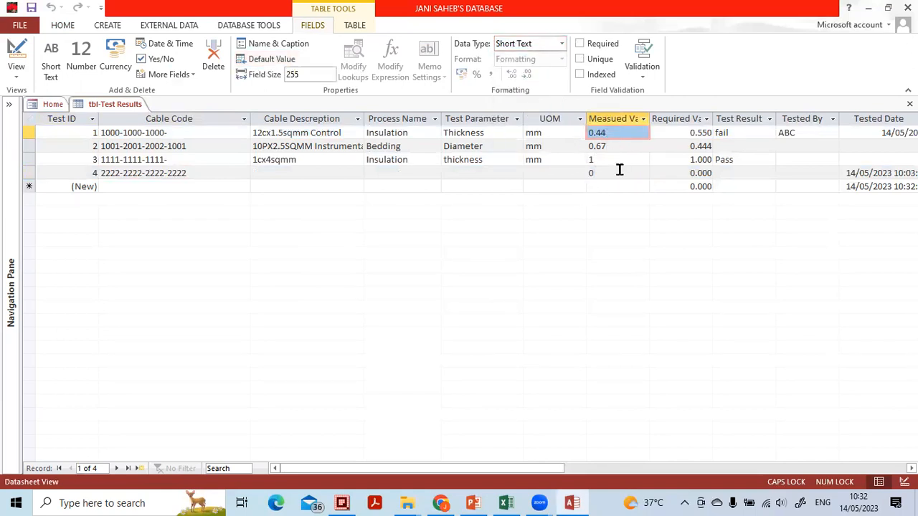
left_click(562, 44)
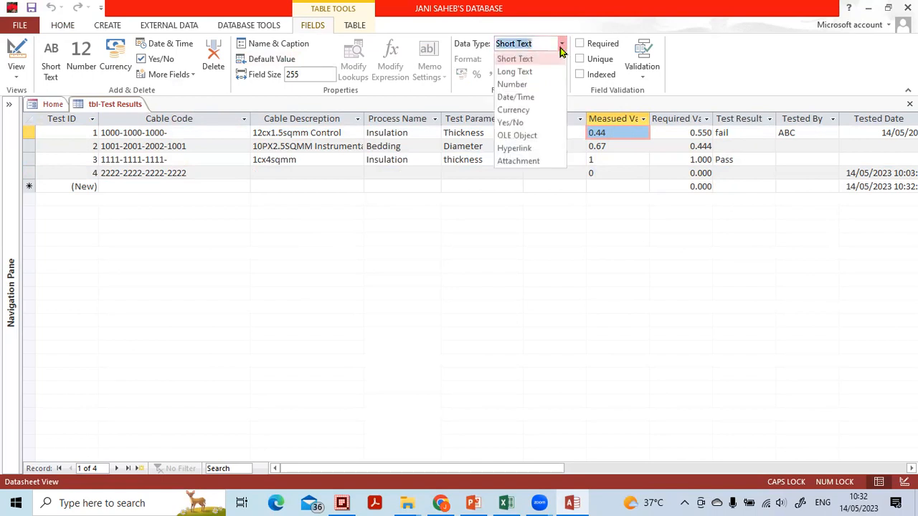
left_click(548, 85)
left_click(452, 295)
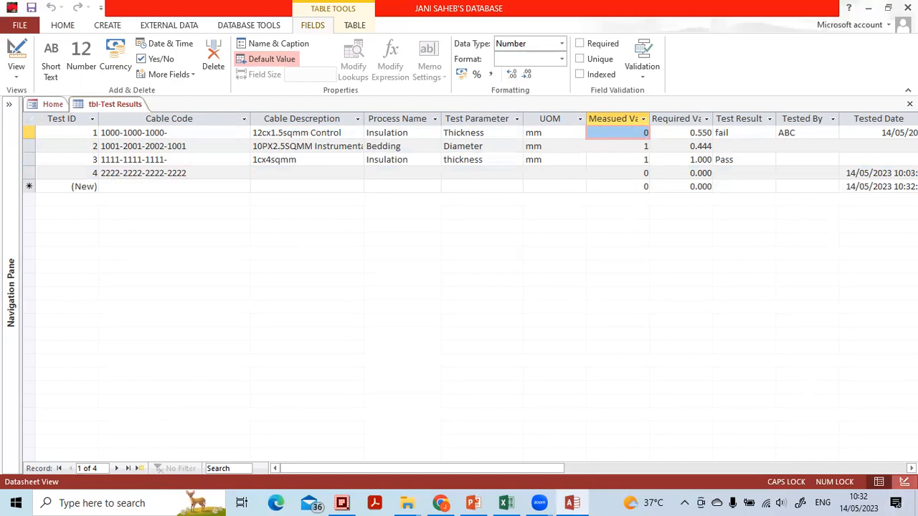
Switch tbl-Test Results to Design View and set the Measued Value field's size to Single
left_click(905, 481)
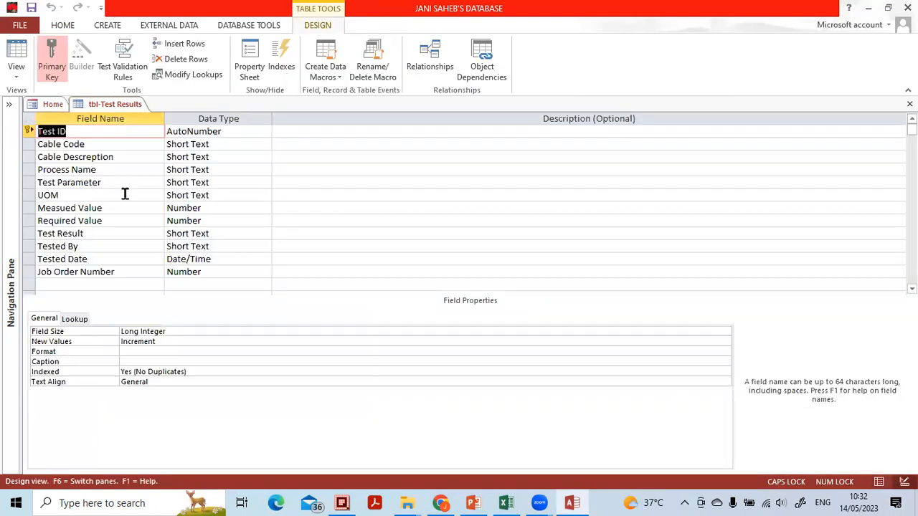
left_click(211, 208)
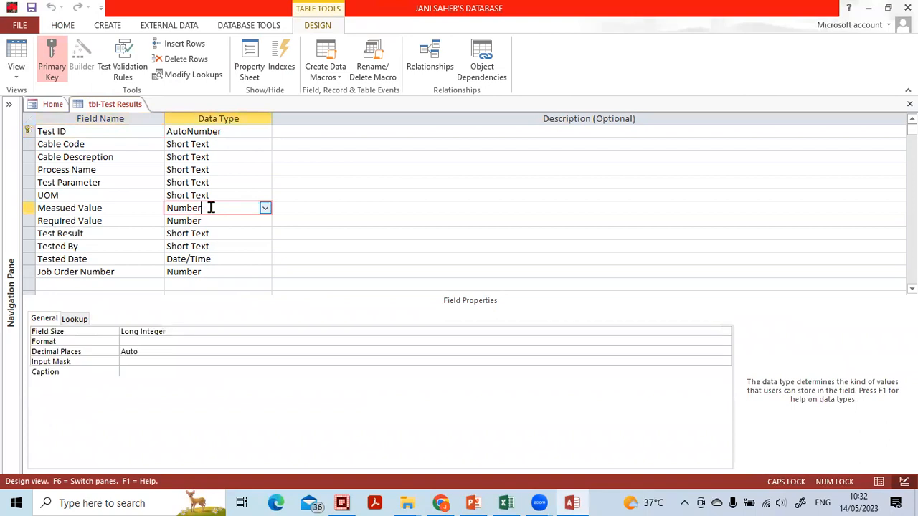
left_click(185, 334)
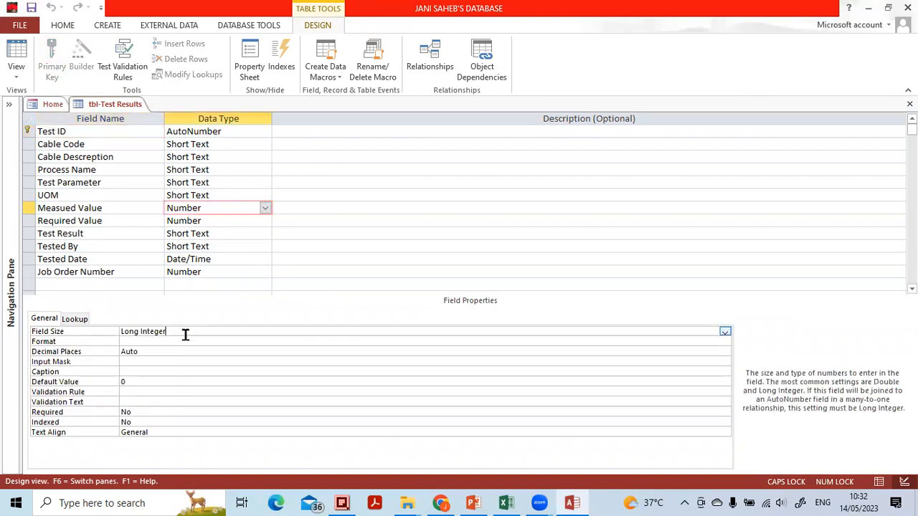
left_click(725, 333)
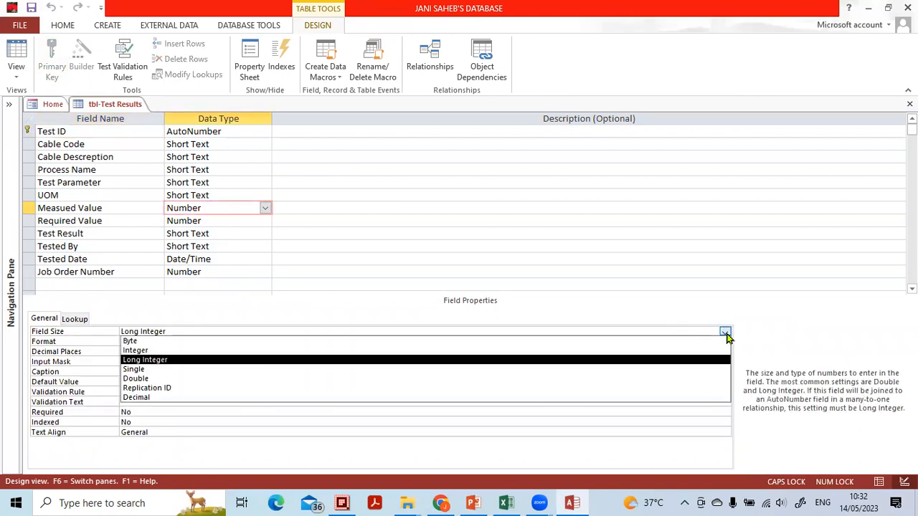
left_click(653, 368)
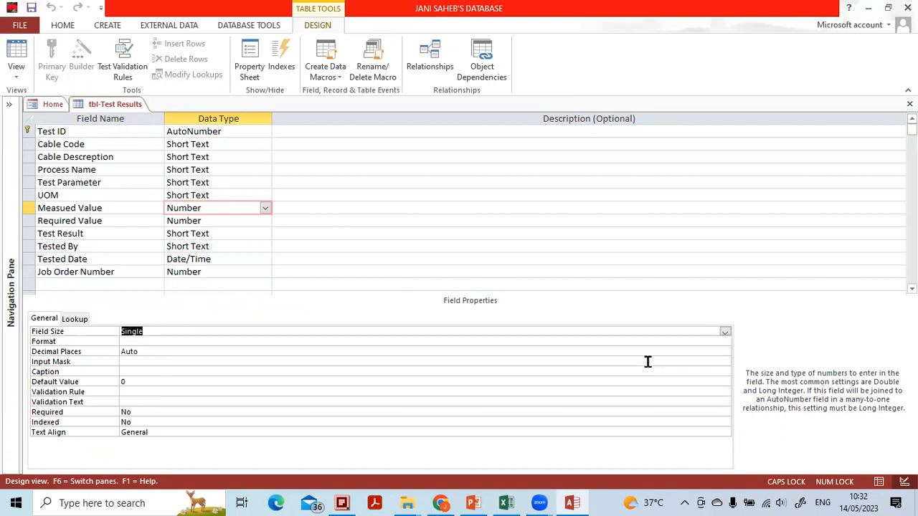
Set the Measued Value field's decimal places to 3, save the table and return to Datasheet View
left_click(193, 352)
left_click(725, 352)
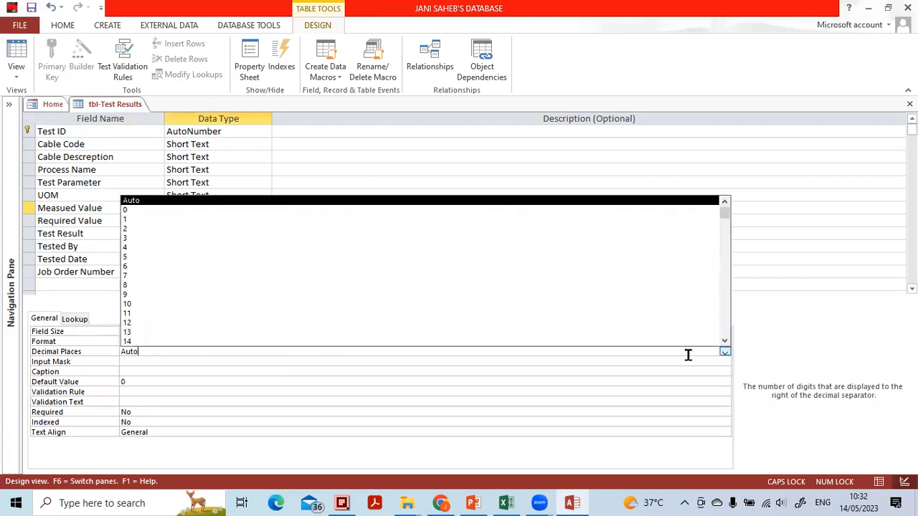
left_click(207, 240)
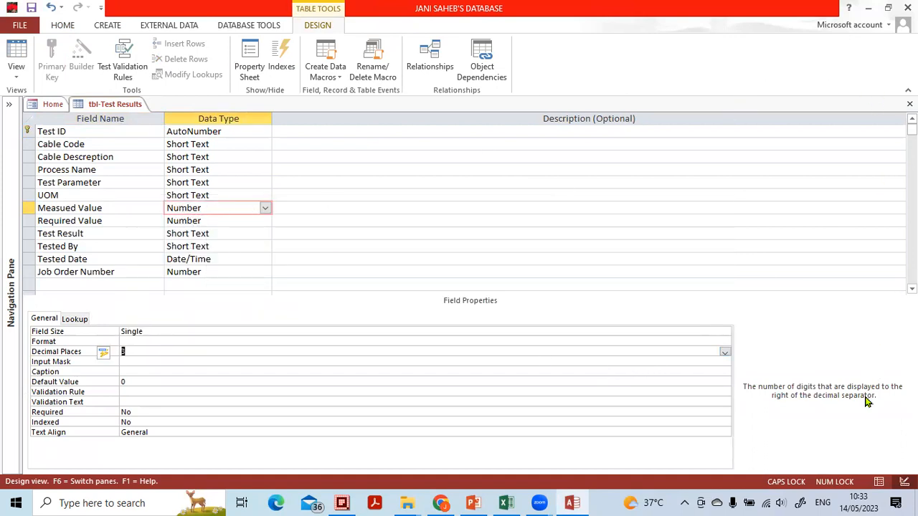
left_click(878, 482)
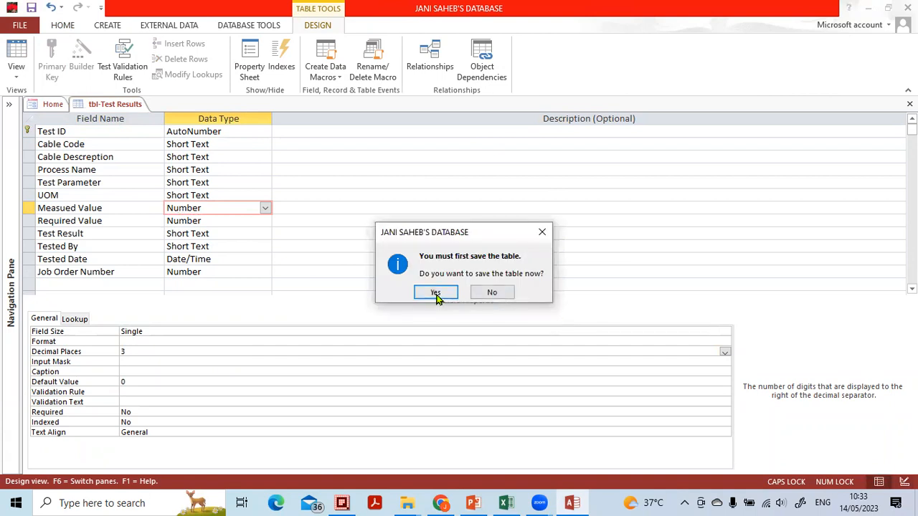
left_click(436, 293)
Enter Measued Value 0.44 for Test ID 1 and 0.4 for Test ID 2 in tbl-Test Results
left_click(632, 147)
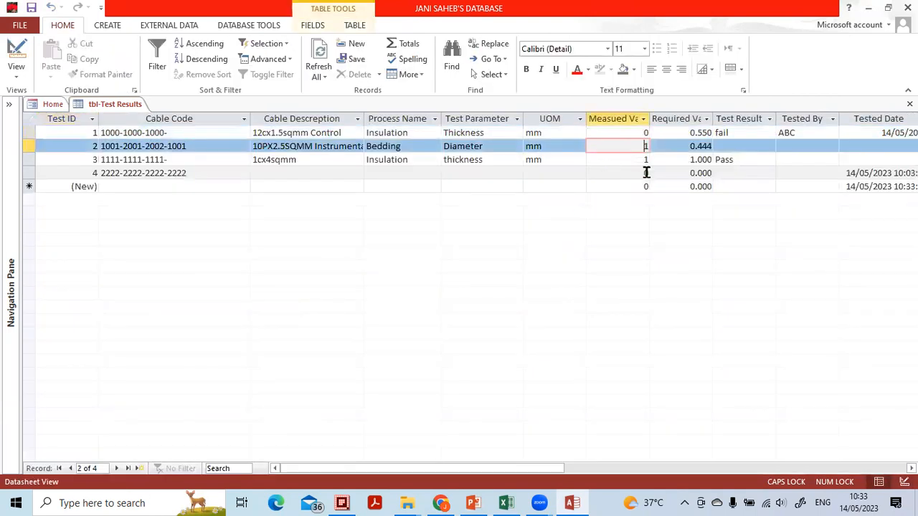
left_click(629, 133)
left_click(631, 133)
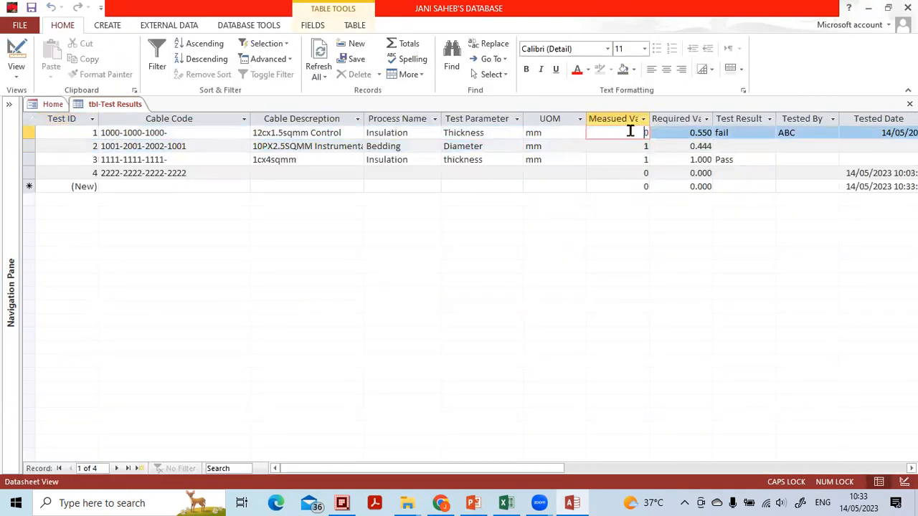
left_click(305, 26)
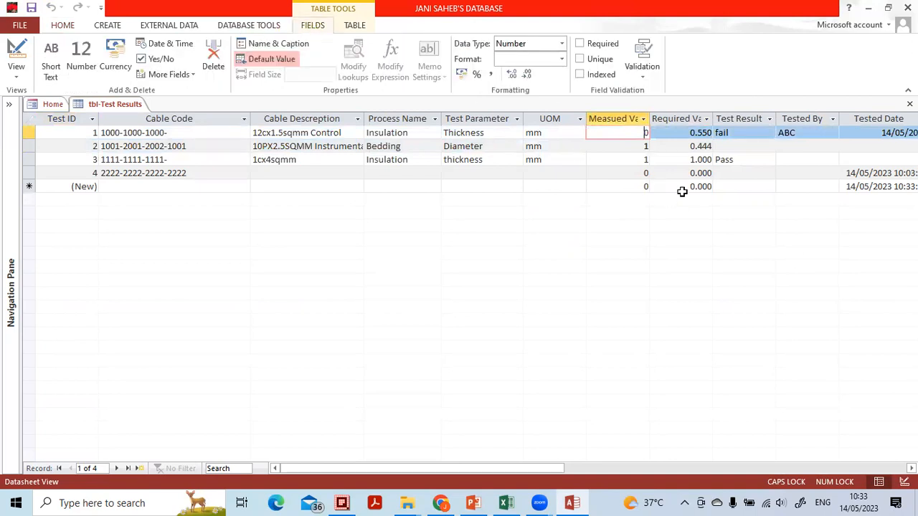
left_click(627, 144)
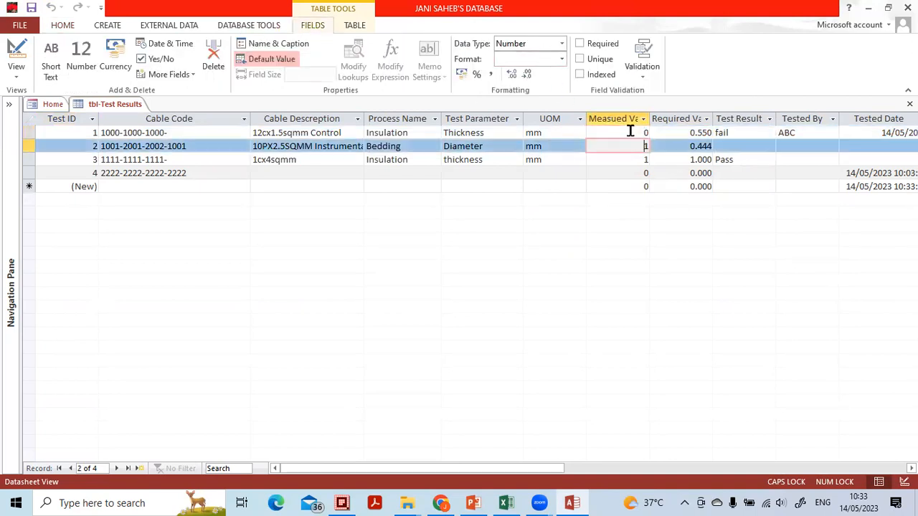
left_click(631, 132)
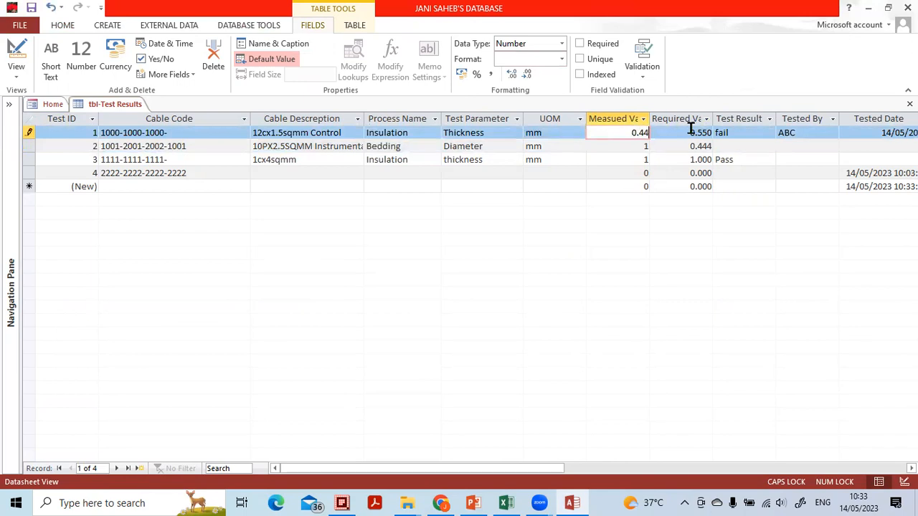
type("0.44")
key("Down")
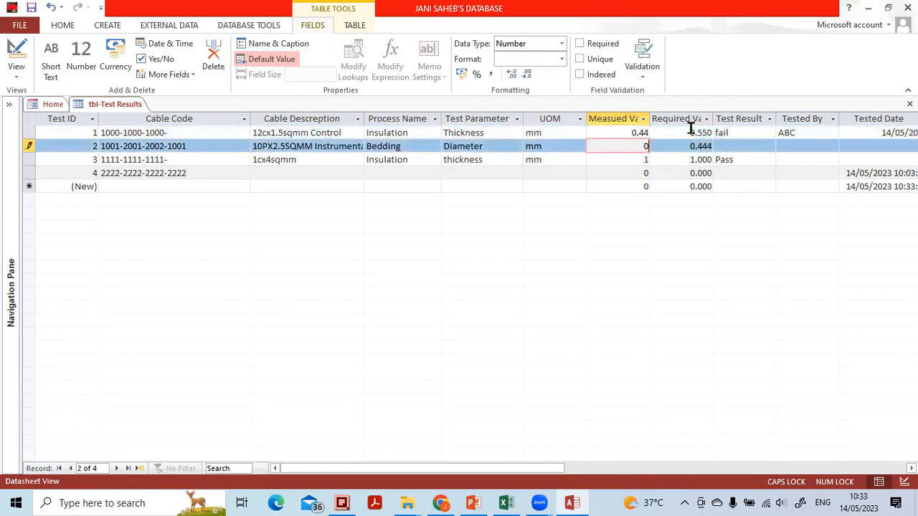
key("Down")
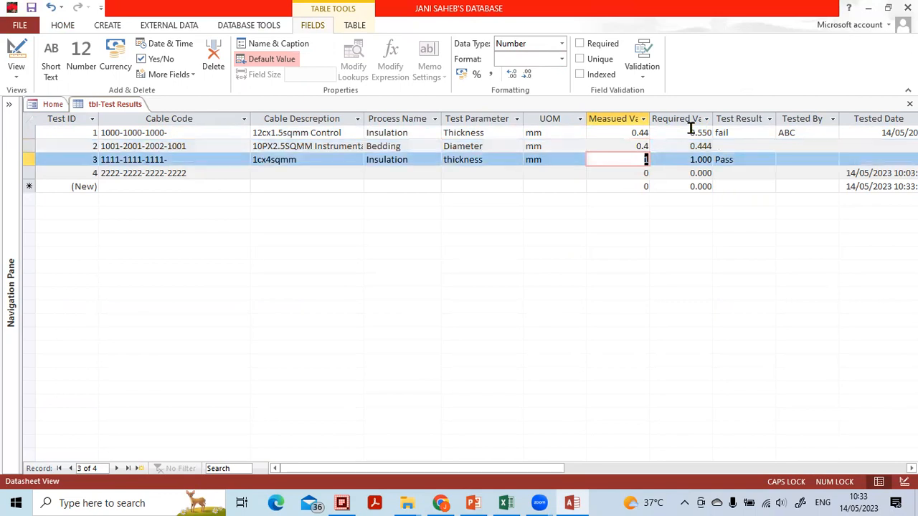
View the Process Name field's default value expression in the Expression Builder and close it without changes
left_click(400, 133)
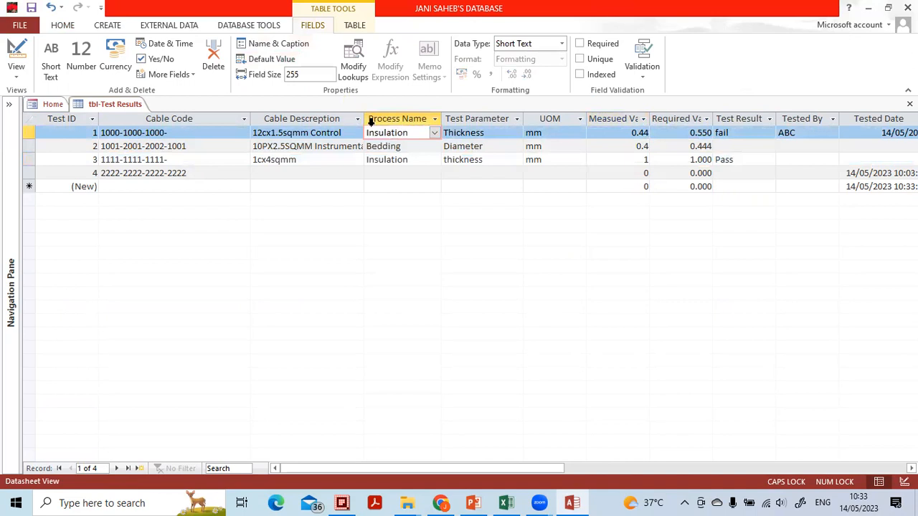
left_click(404, 147)
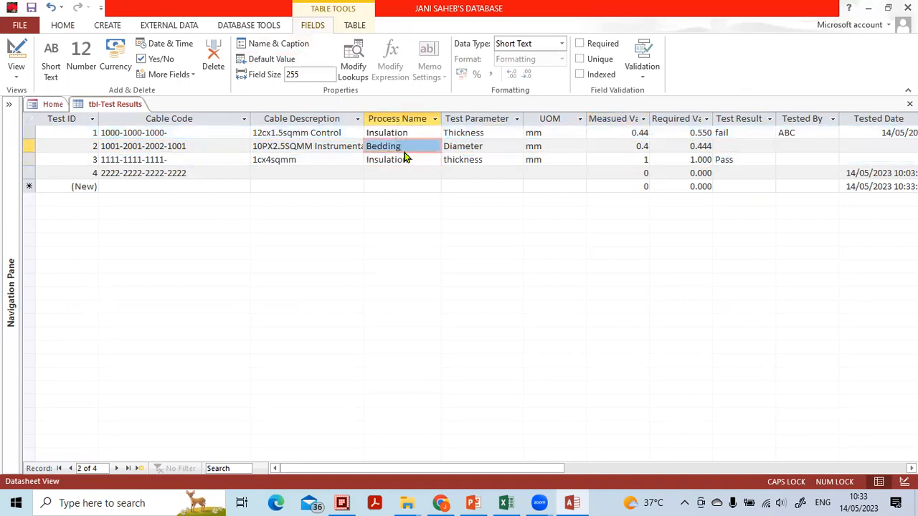
left_click(400, 133)
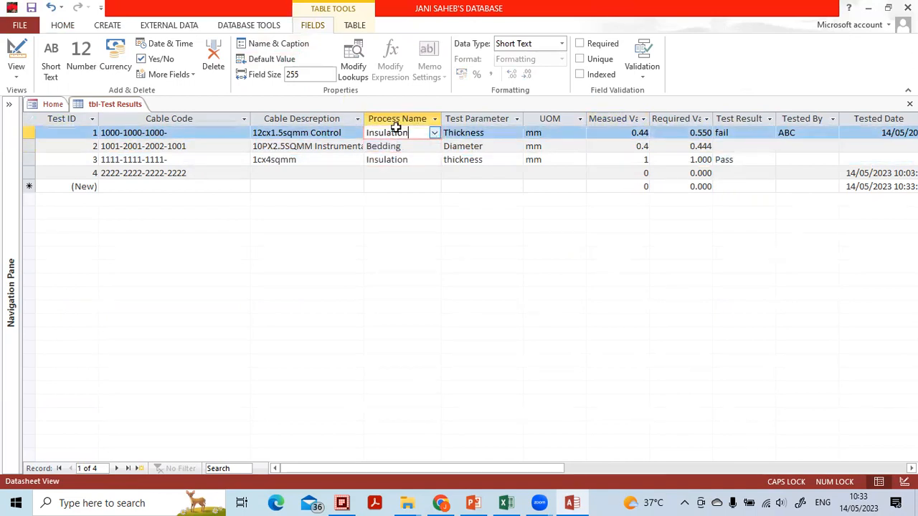
left_click(289, 63)
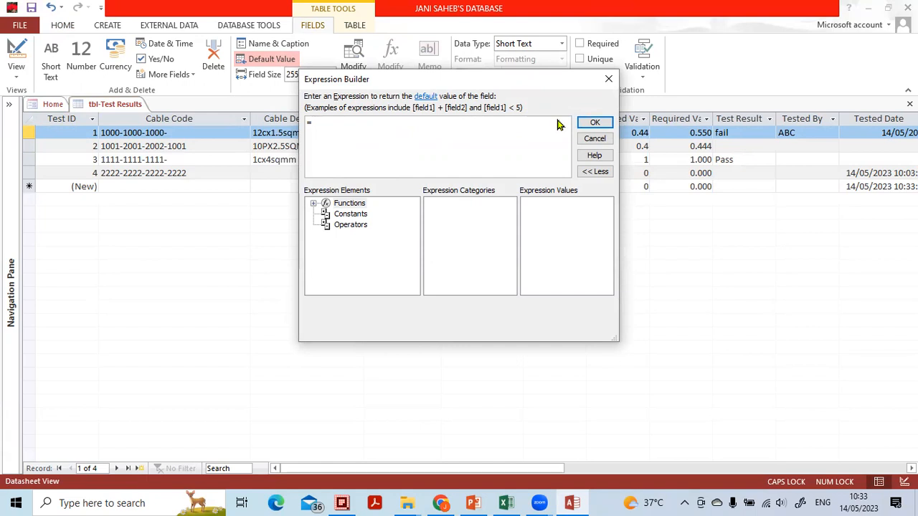
left_click(608, 79)
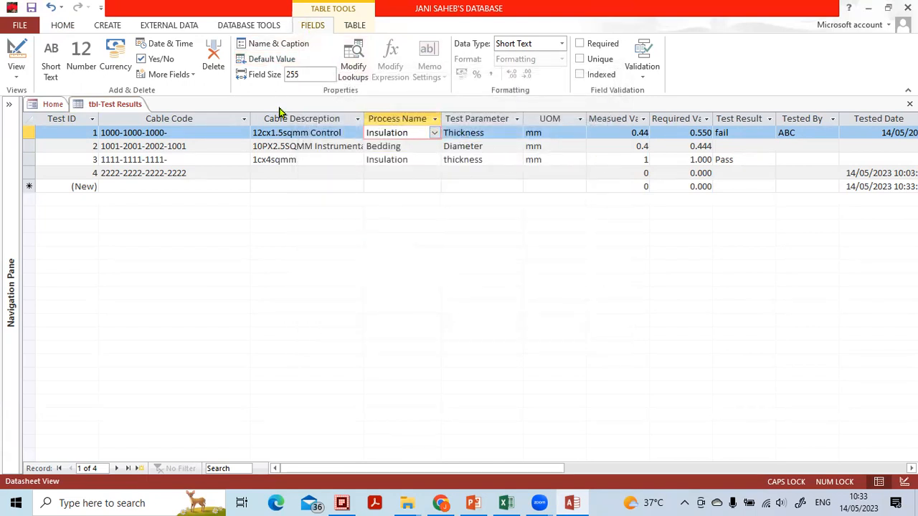
Set the Process Name field's size to 15 and accept the possible data loss
left_click(405, 175)
left_click(398, 134)
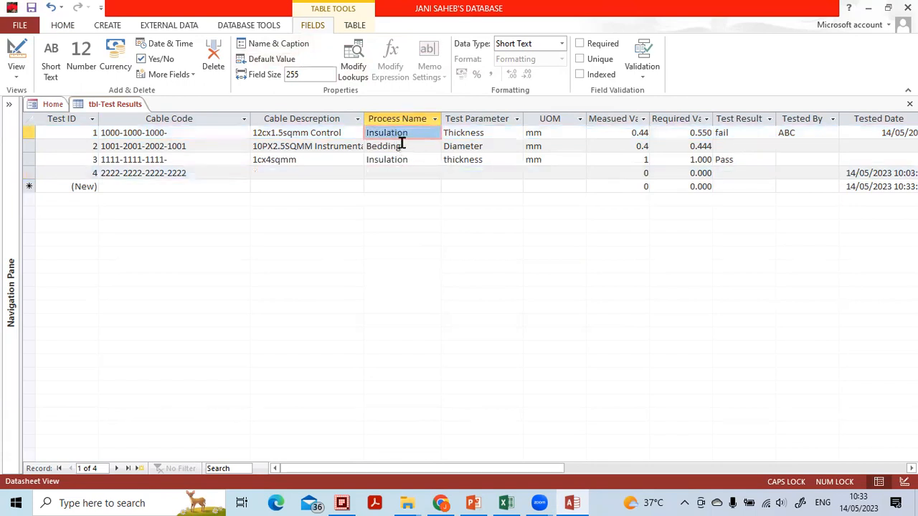
left_click(403, 133)
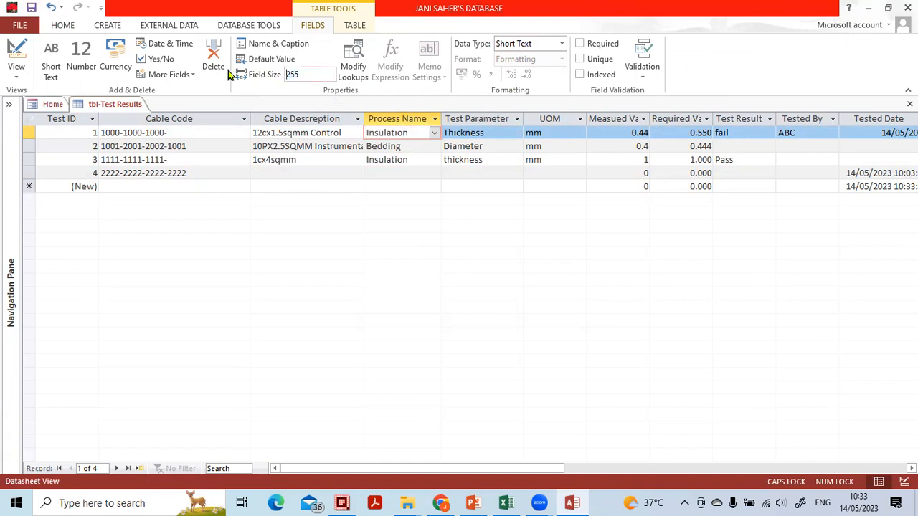
left_click(304, 72)
left_click_drag(303, 72, 241, 76)
type("15")
left_click(388, 157)
left_click(438, 299)
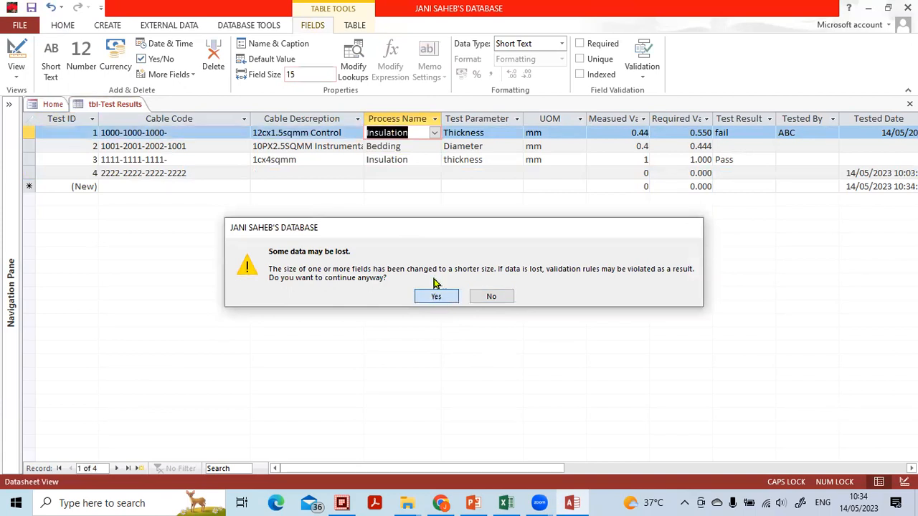
left_click(404, 173)
type("123123123123123")
key("Down")
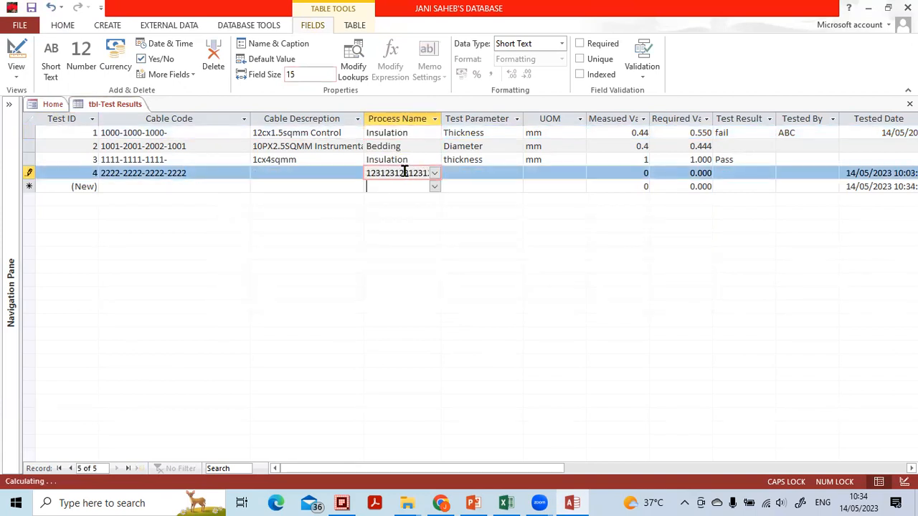
key("Up")
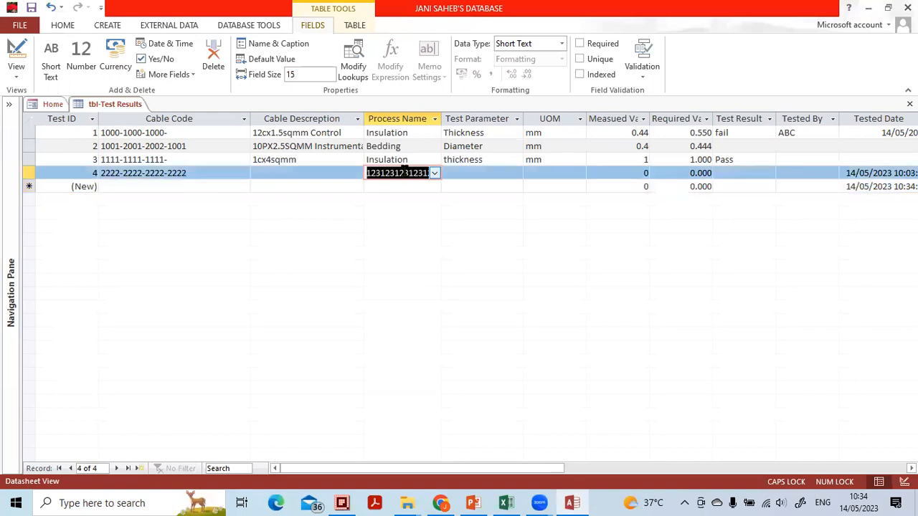
type("24234")
type("2424234234")
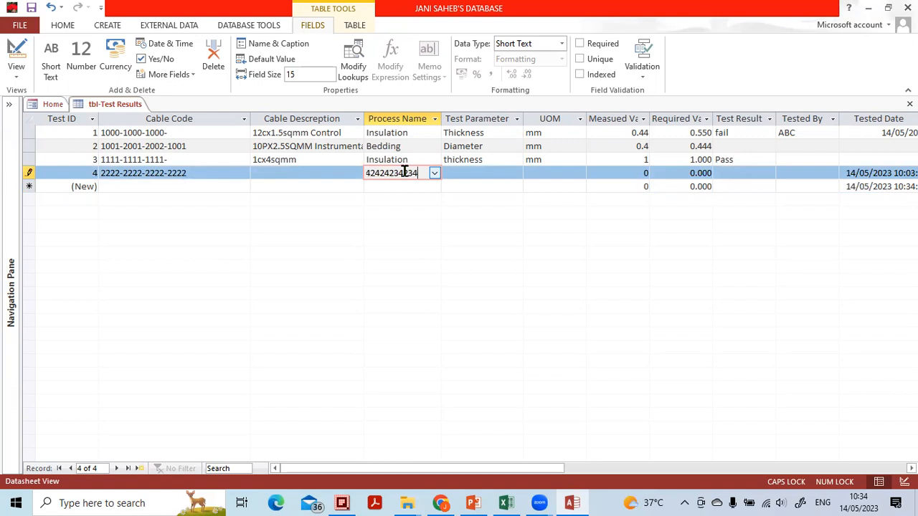
key("Down")
key("Up")
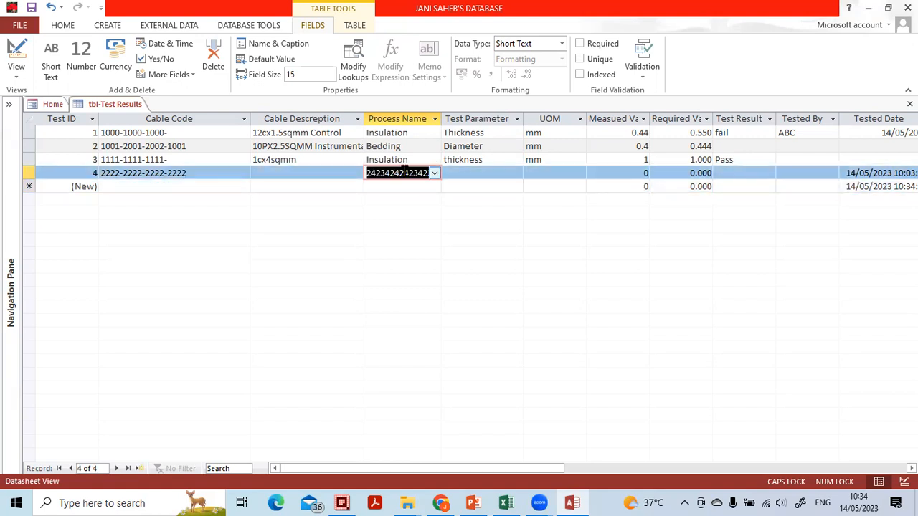
Try to shorten the Process Name field's size to 5 and set it back to 15
double_click(295, 76)
left_click(286, 74)
left_click_drag(322, 74, 279, 74)
type("5")
left_click(393, 173)
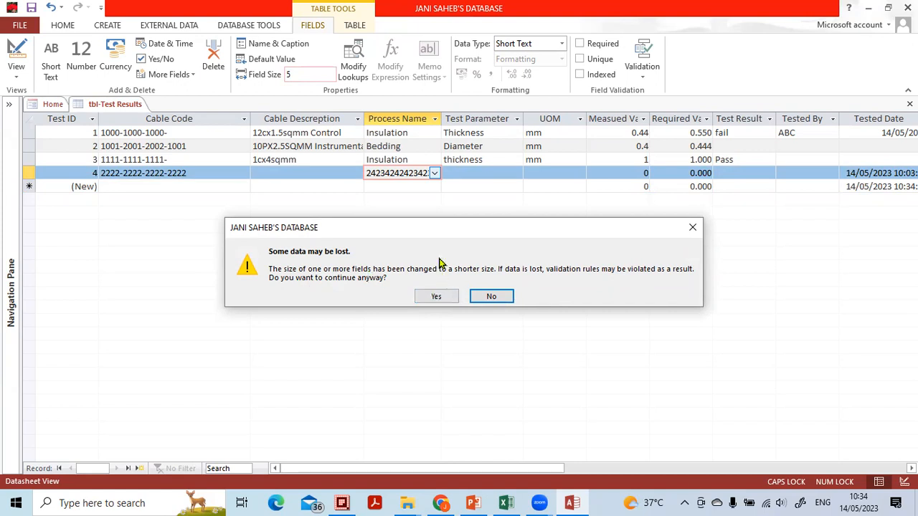
key("Return")
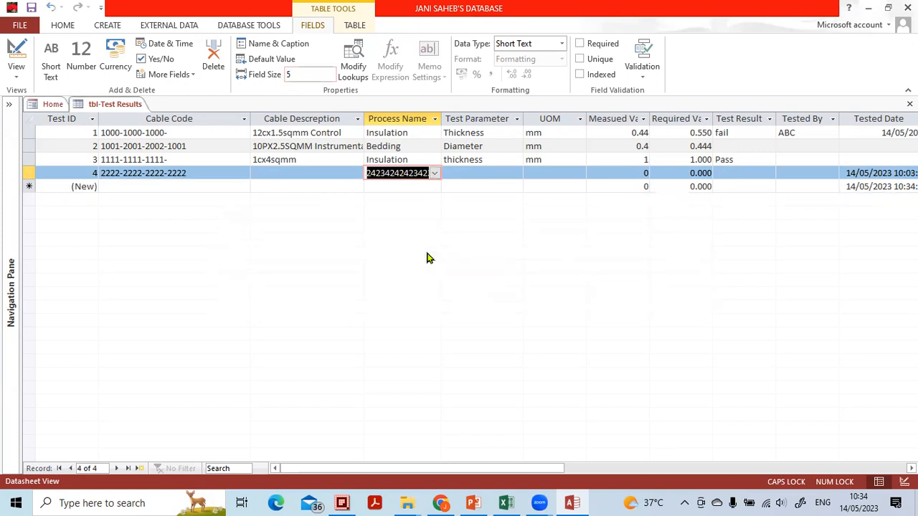
left_click(322, 77)
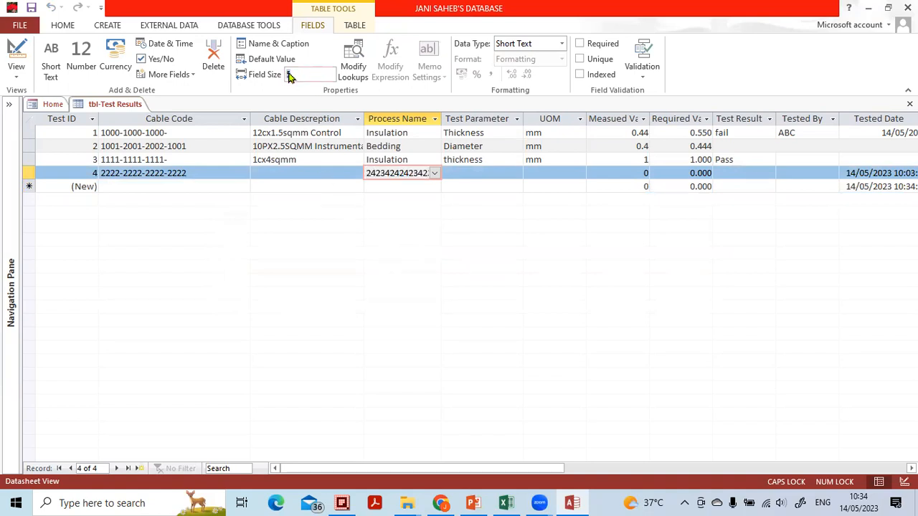
type("15")
left_click(389, 146)
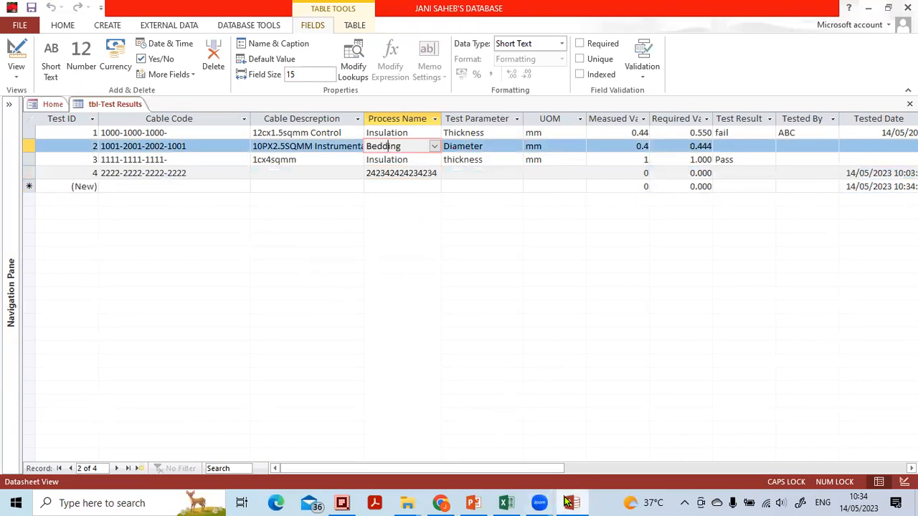
Switch to PowerPoint to review the Tables and Forms entries on the Today's Topics slide, and return to Access
mouse_move(572, 502)
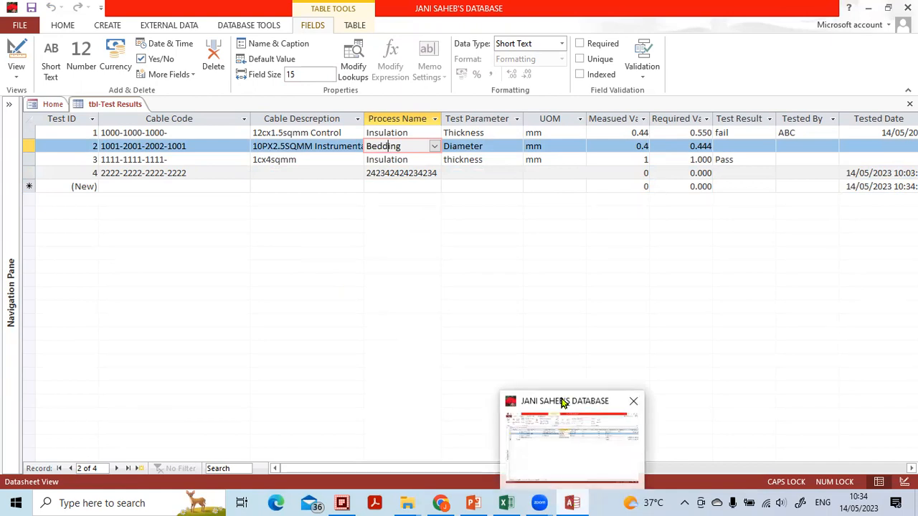
left_click(466, 188)
left_click(430, 172)
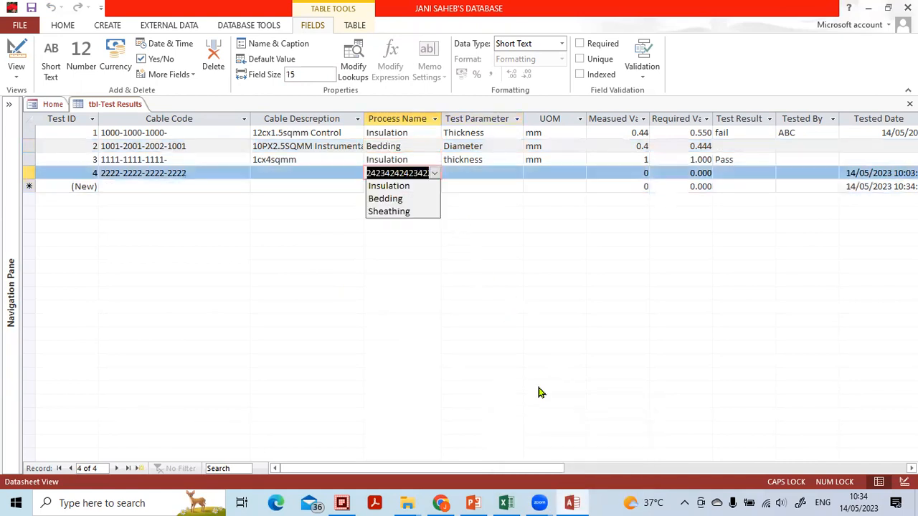
left_click(473, 502)
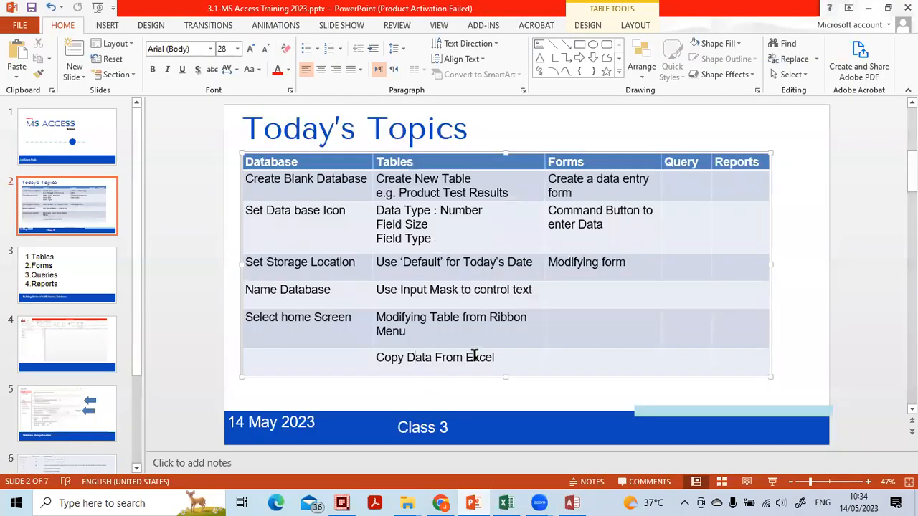
left_click(485, 359)
left_click(619, 188)
left_click(631, 266)
left_click(572, 503)
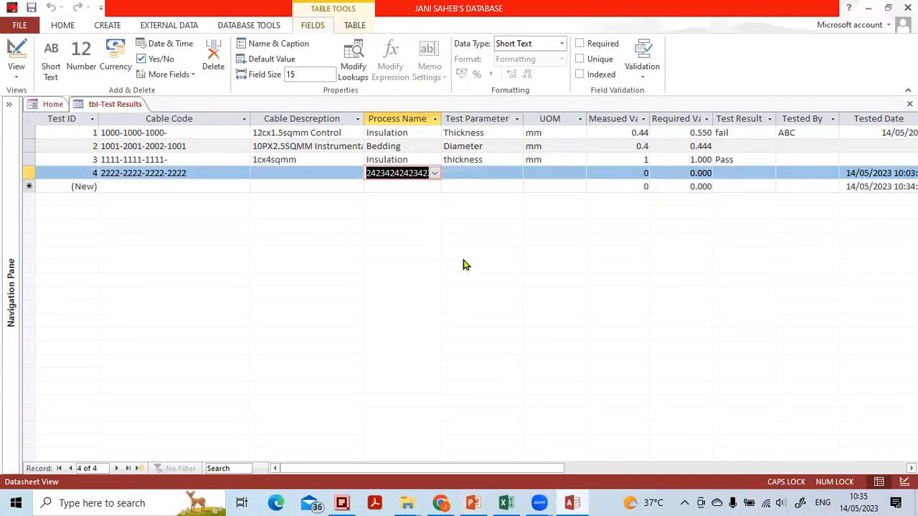
Close tbl-Test Results, reopen it in Datasheet View and collapse the Navigation Pane
left_click(910, 104)
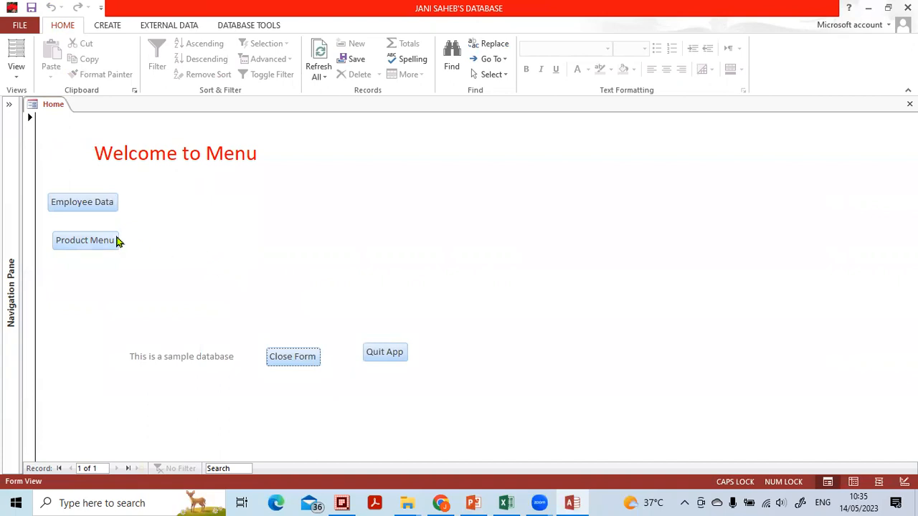
left_click(8, 106)
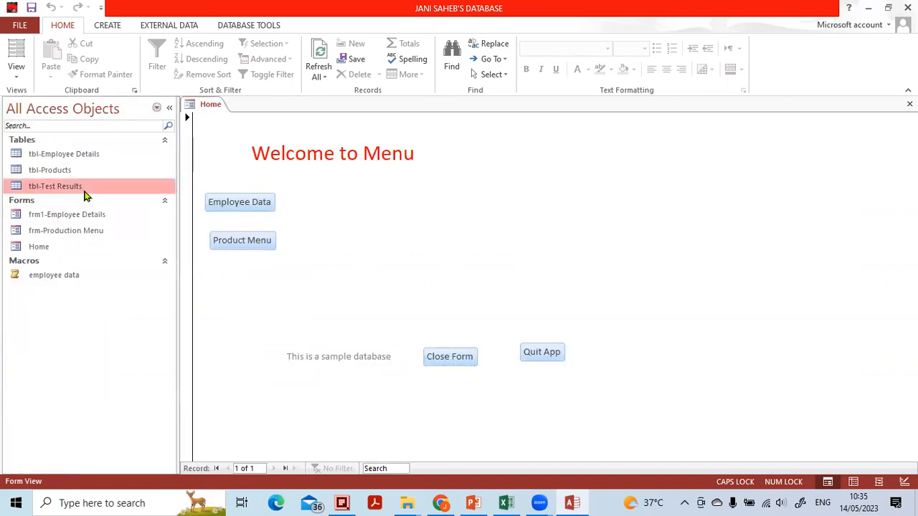
double_click(84, 191)
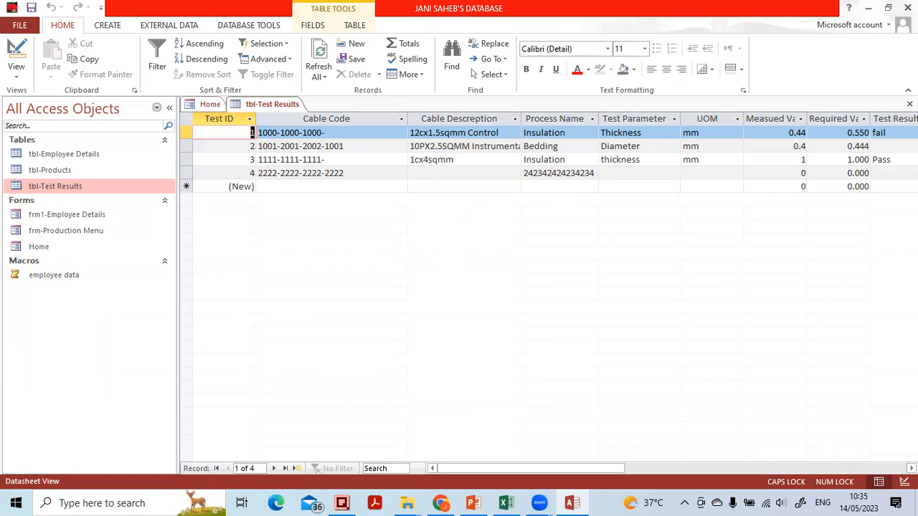
left_click(910, 104)
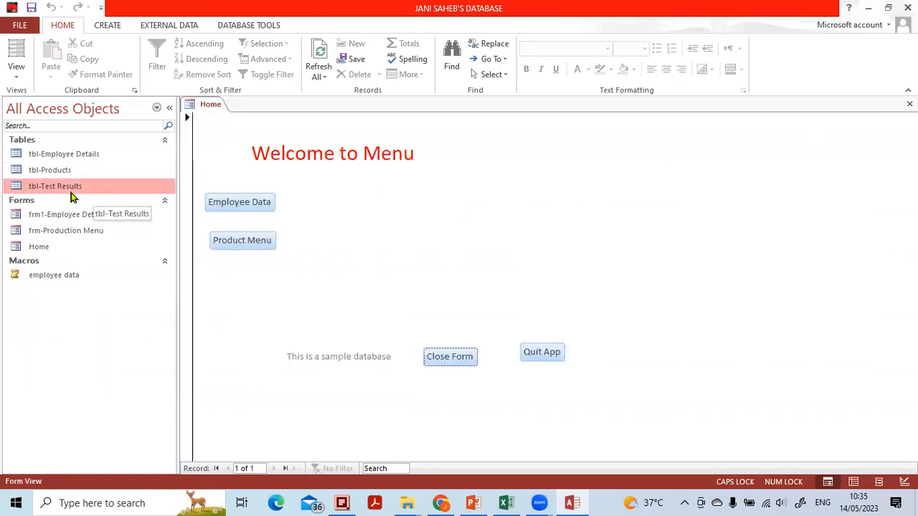
double_click(38, 186)
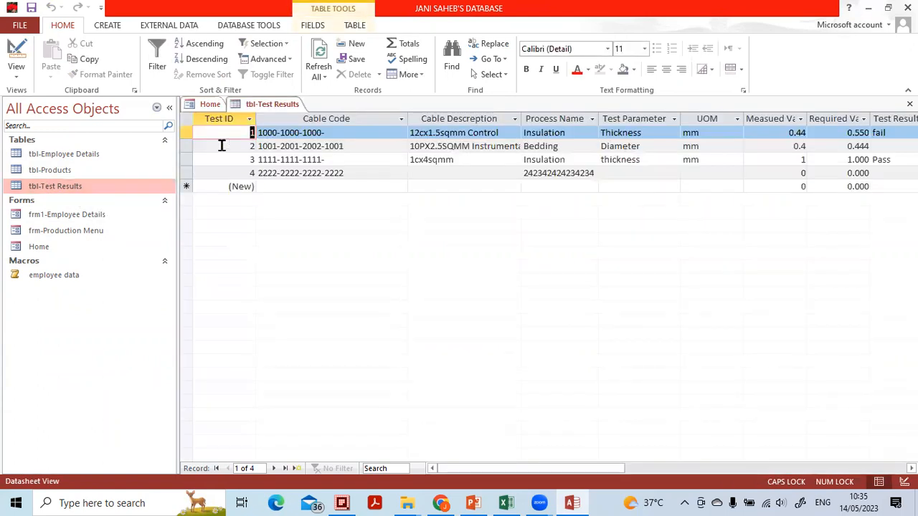
left_click(169, 108)
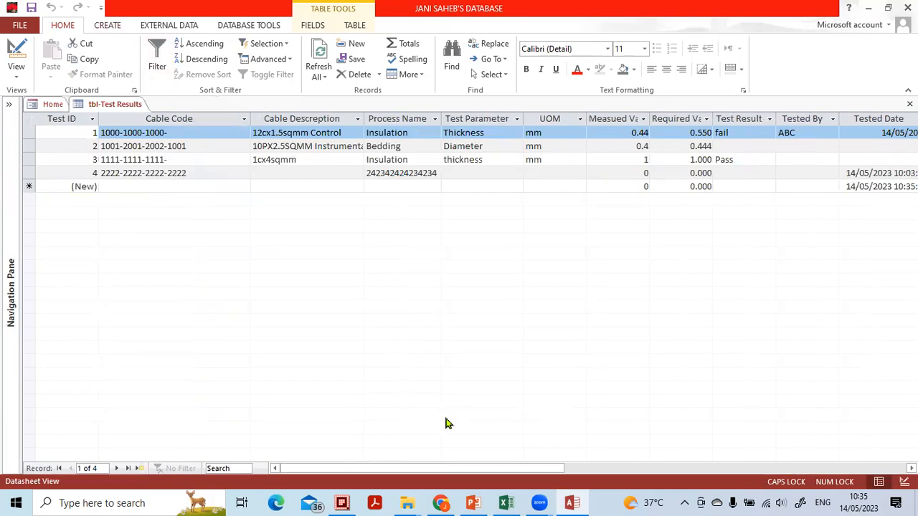
Bring up the commands for creating new database objects while keeping tbl-Test Results open
mouse_move(133, 25)
left_mouse_down()
mouse_move(74, 17)
mouse_move(124, 50)
mouse_move(120, 11)
left_mouse_up()
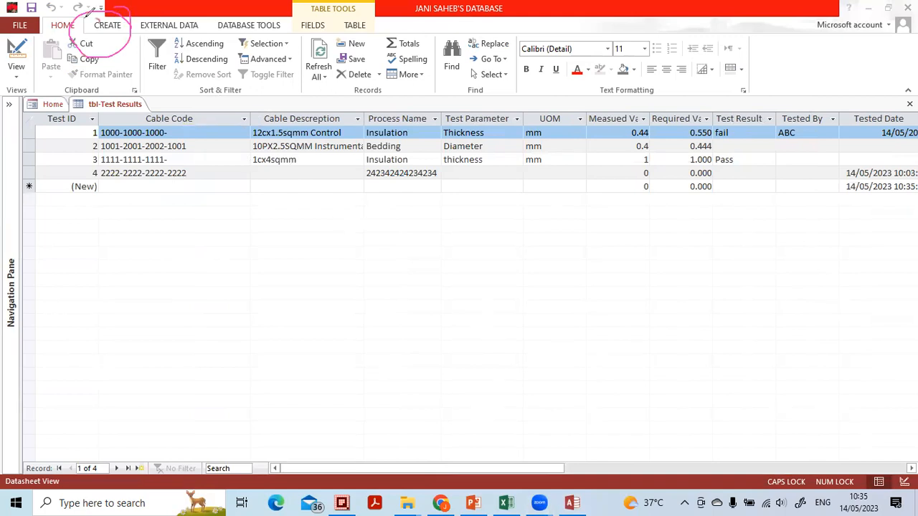
left_click_drag(82, 31, 183, 11)
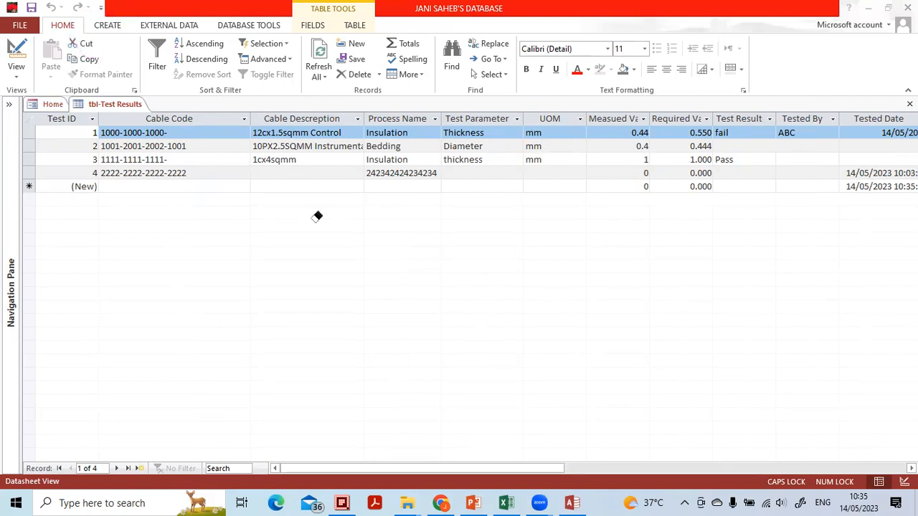
left_click(106, 28)
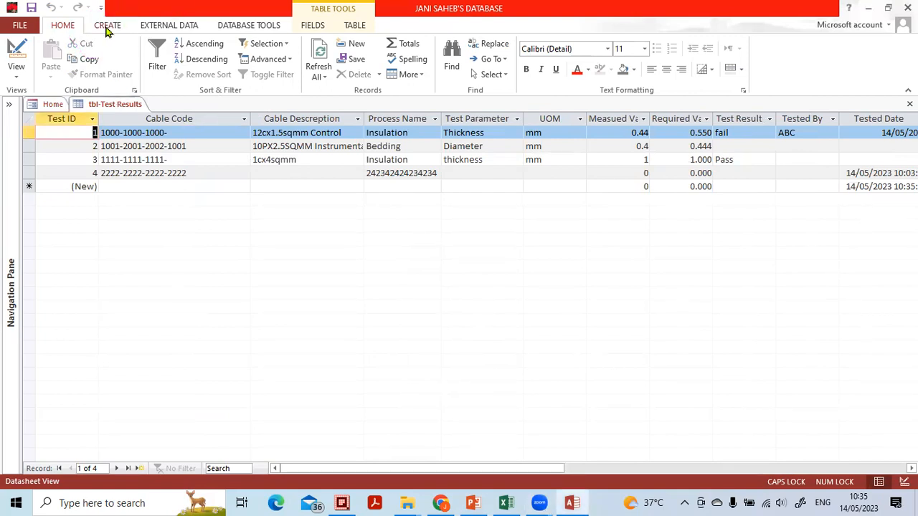
left_click(106, 28)
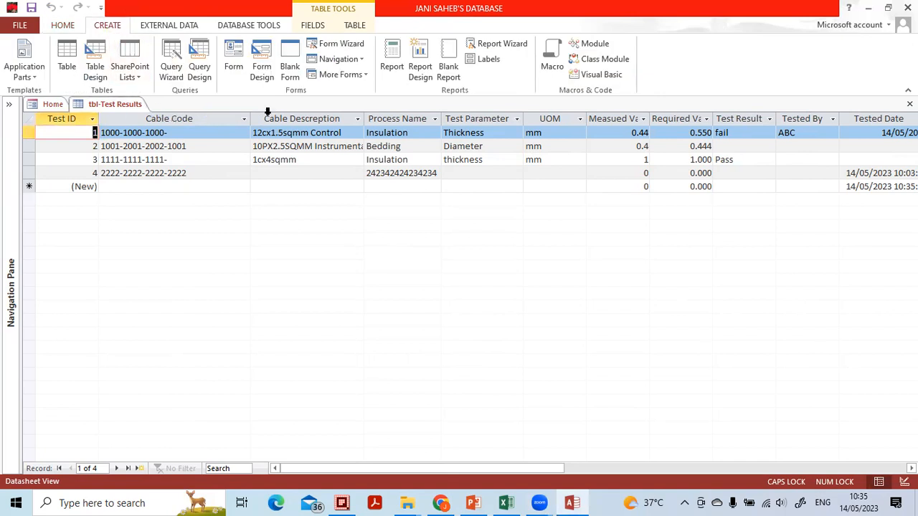
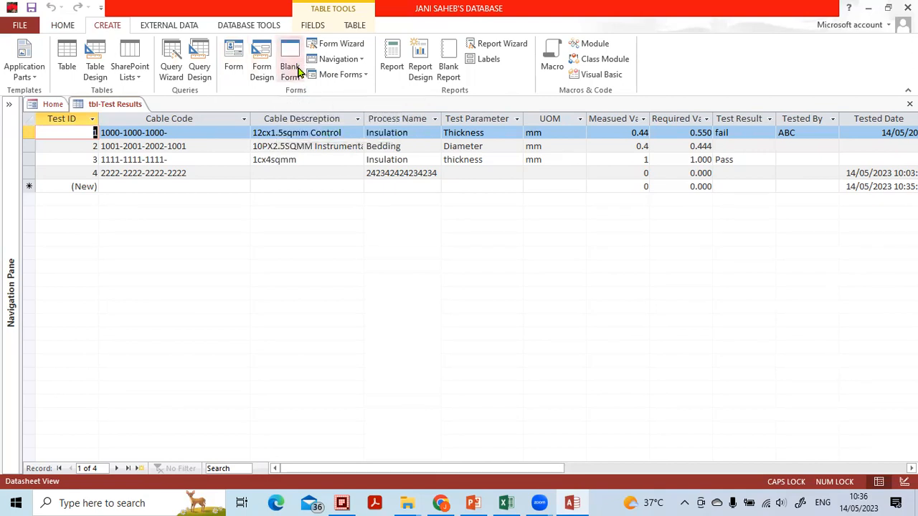
left_click(263, 71)
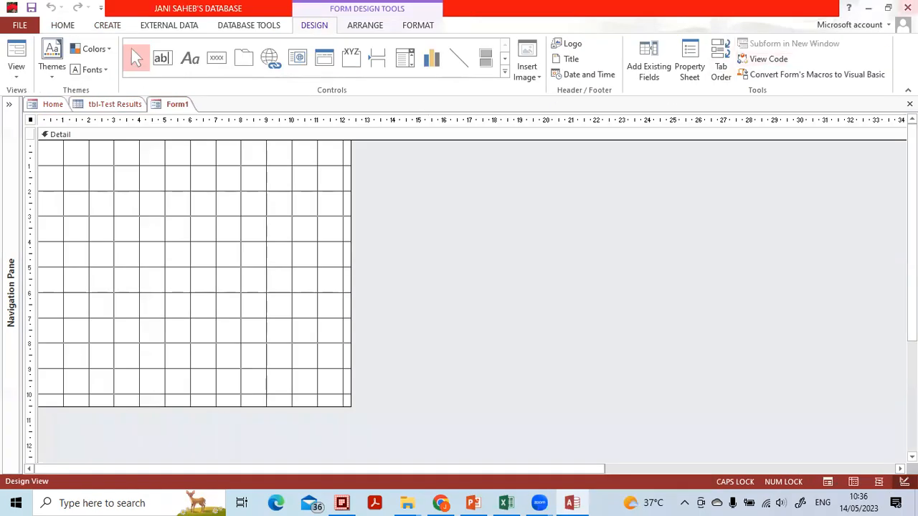
left_click(910, 104)
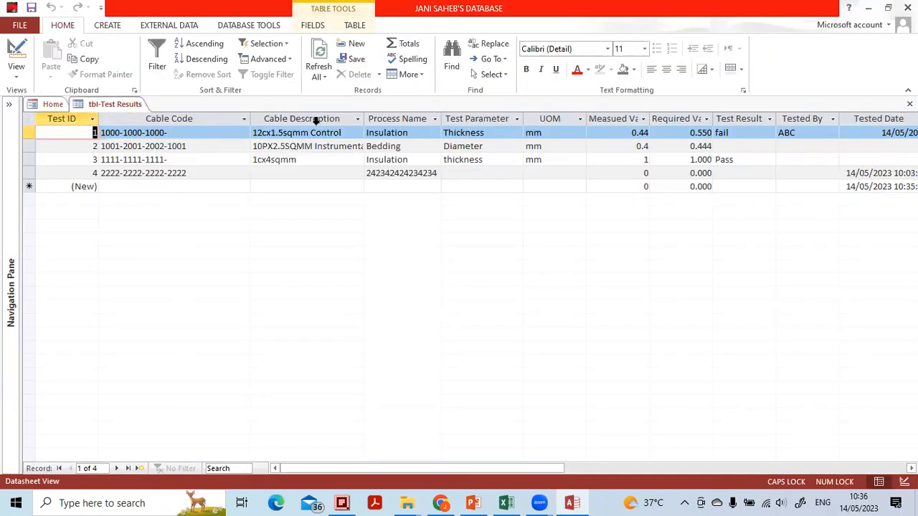
left_click(109, 26)
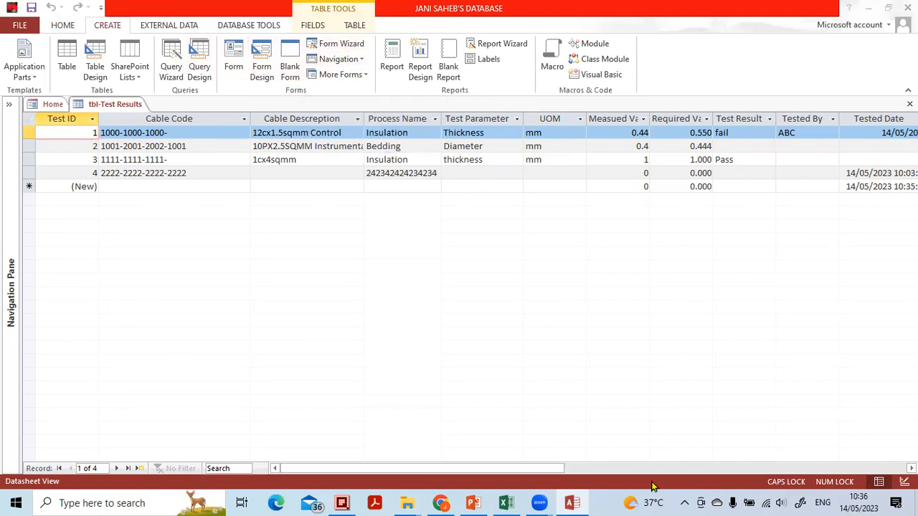
mouse_move(335, 33)
left_mouse_down()
mouse_move(316, 53)
mouse_move(391, 38)
mouse_move(300, 37)
mouse_move(370, 43)
left_mouse_up()
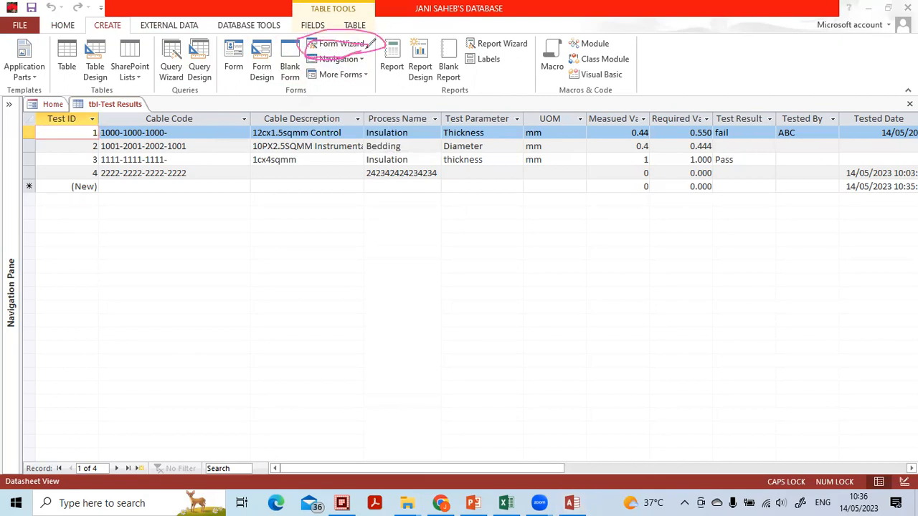
left_click(357, 255)
left_click_drag(320, 49, 378, 35)
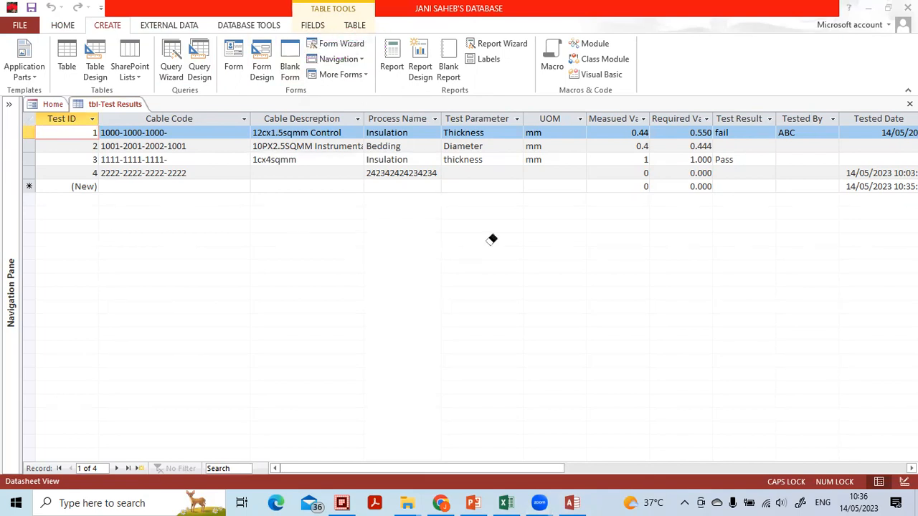
Start the Form Wizard and choose tbl-Test Results as the form's source table
left_click(352, 45)
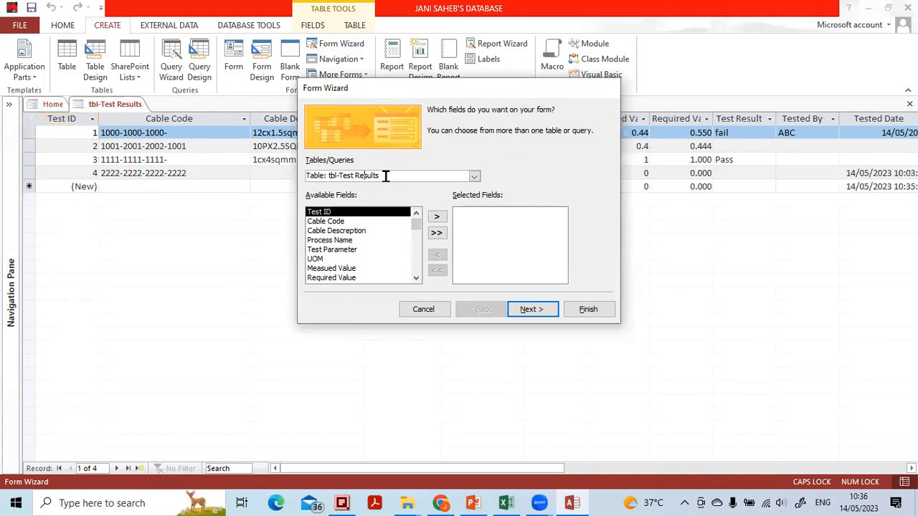
left_click(474, 177)
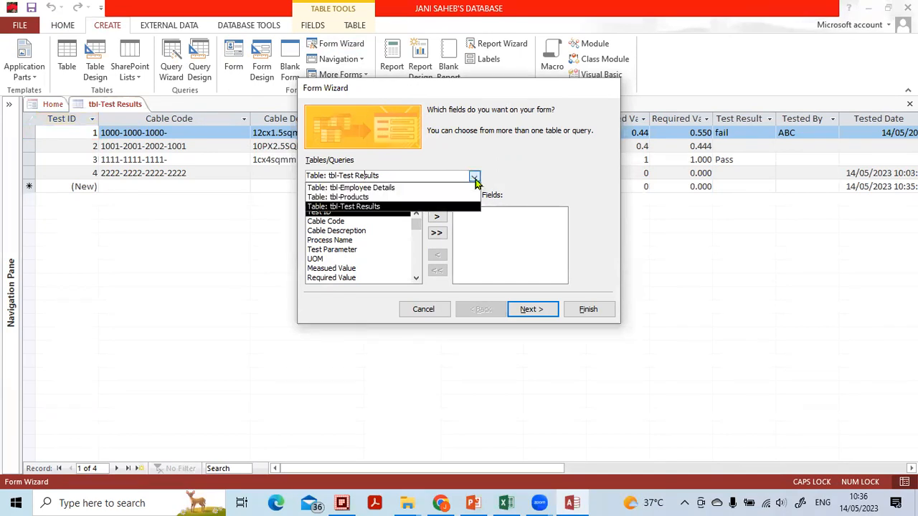
left_click(406, 210)
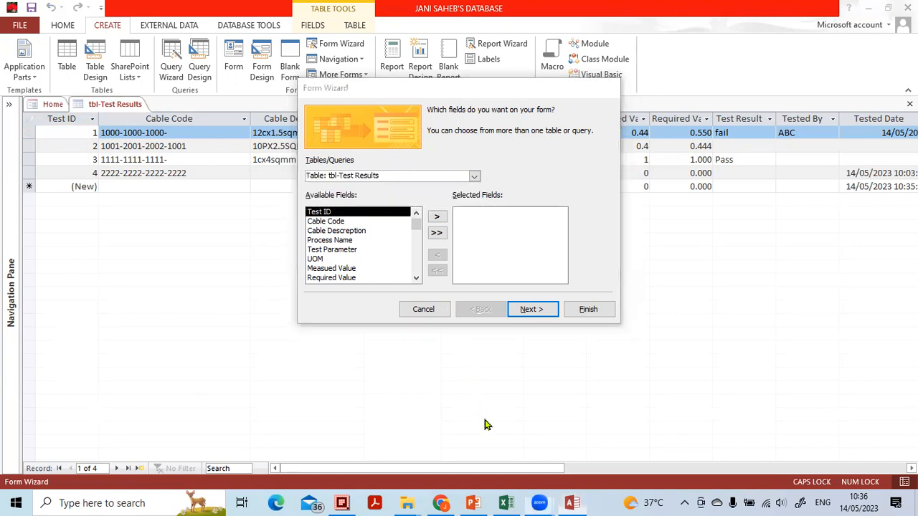
Examine the fields offered by tbl-Products and tbl-Employee Details, and return the form's source to tbl-Test Results
mouse_move(296, 152)
left_mouse_down()
mouse_move(304, 175)
mouse_move(368, 154)
mouse_move(300, 143)
left_mouse_up()
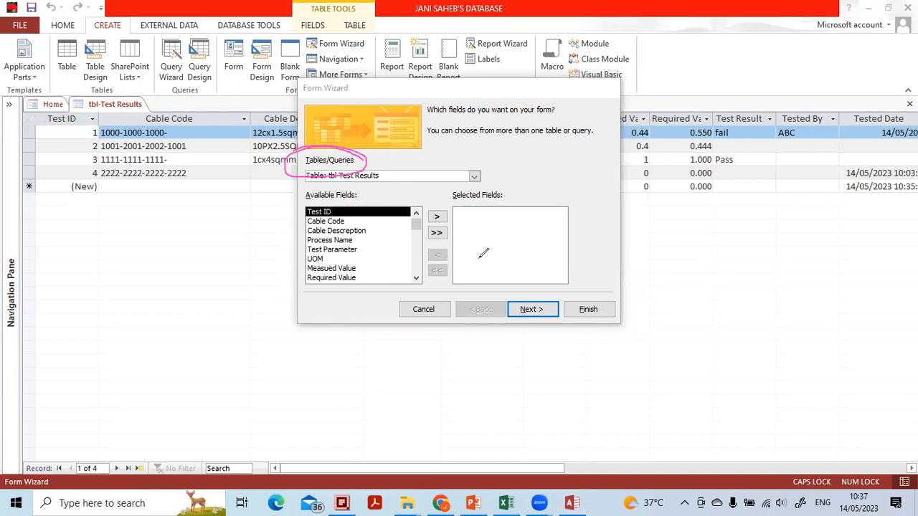
left_click(358, 152)
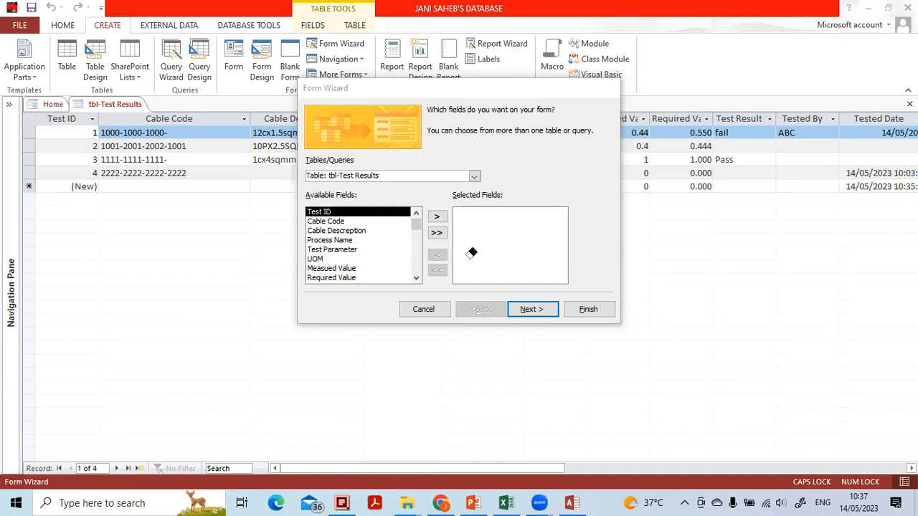
left_click(474, 176)
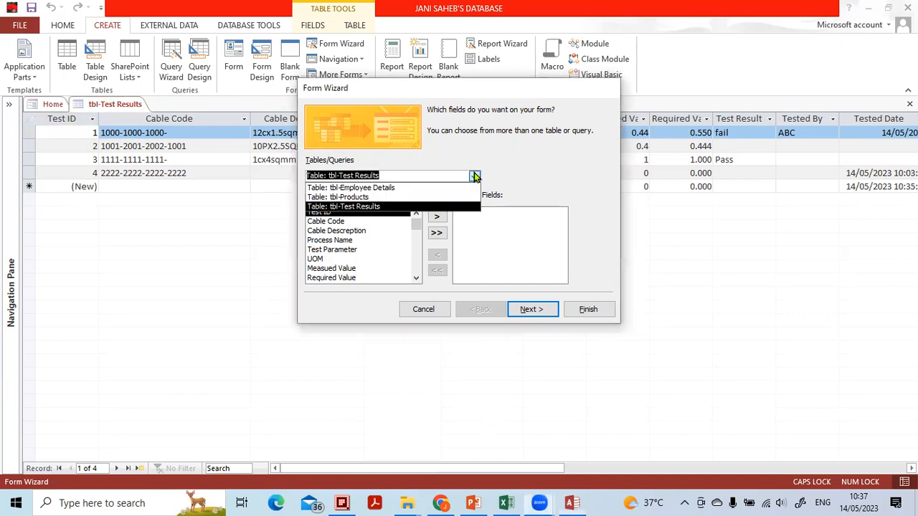
left_click(433, 208)
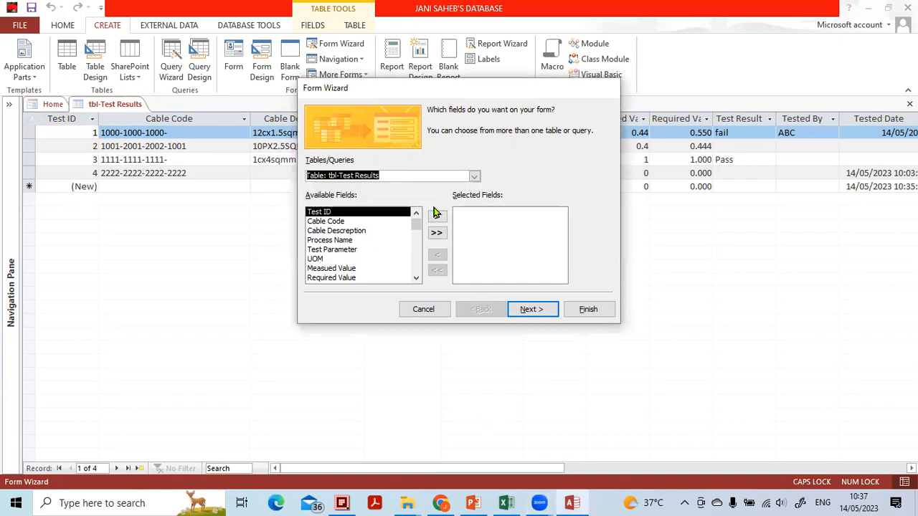
left_click(474, 176)
left_click(457, 199)
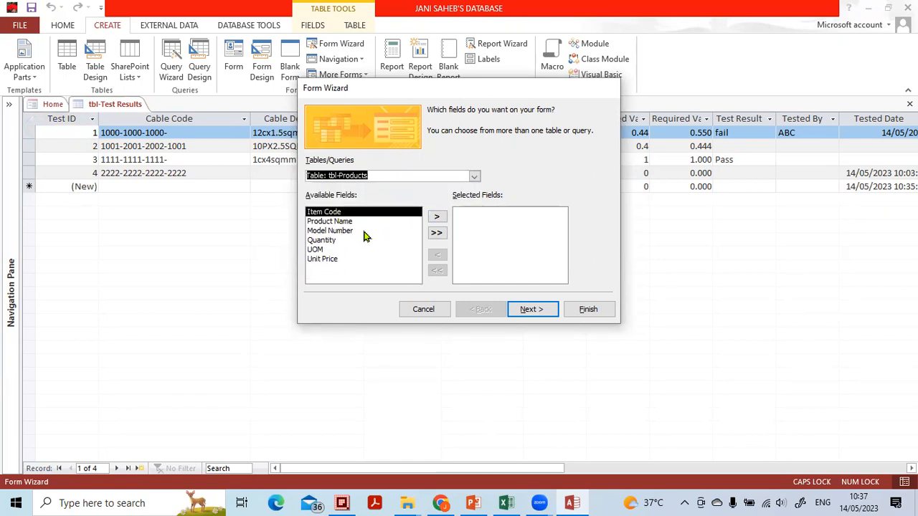
left_click(474, 177)
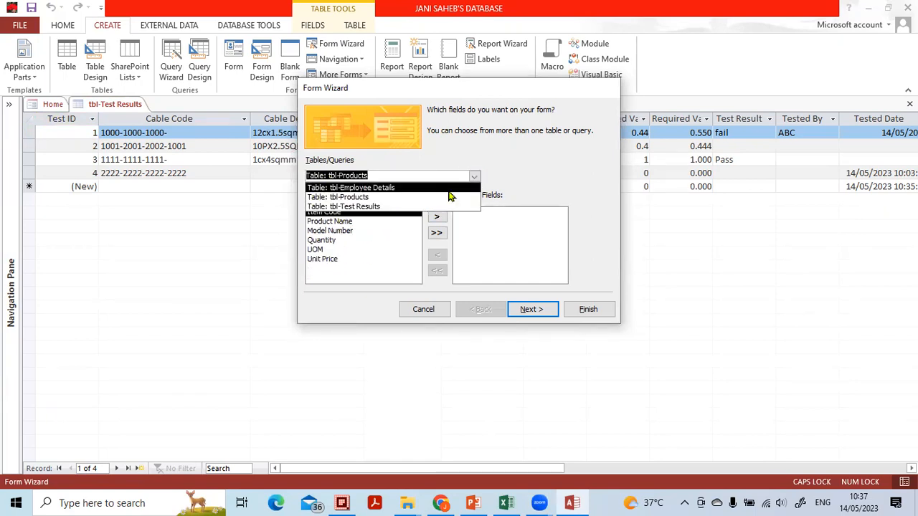
left_click(449, 188)
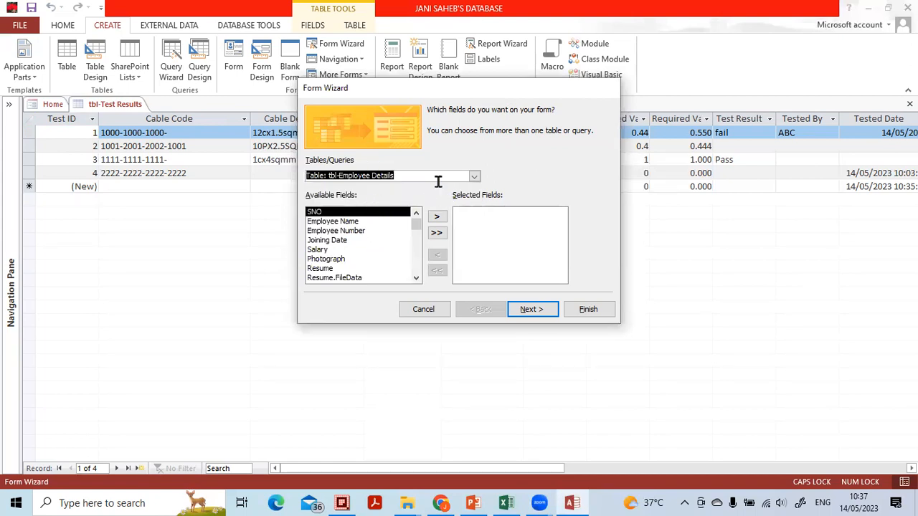
left_click(473, 176)
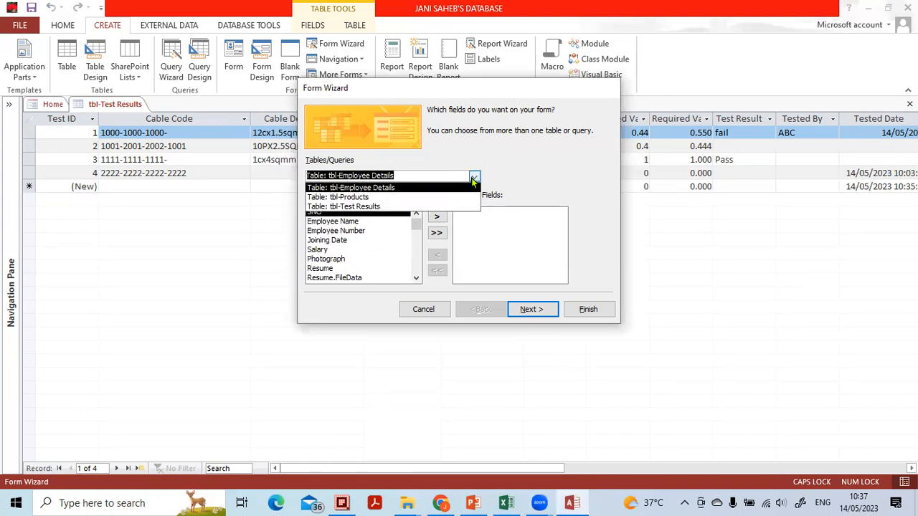
left_click(405, 207)
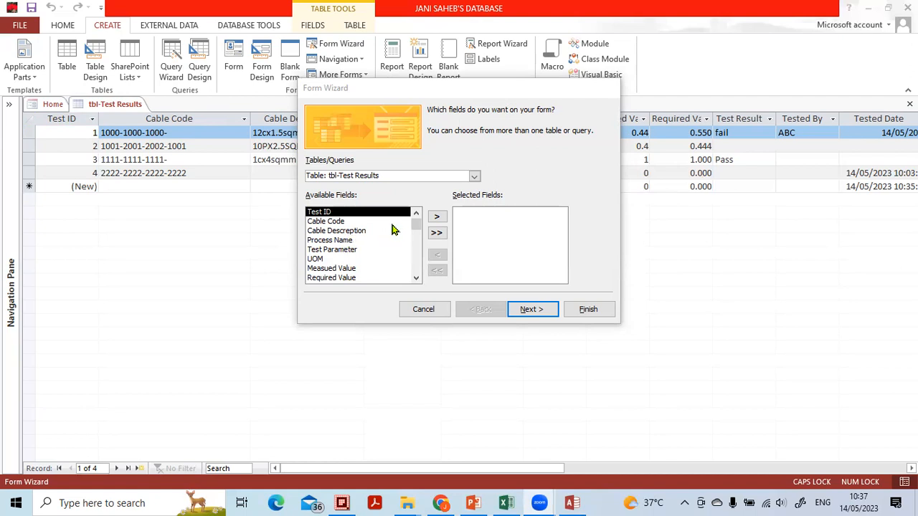
Add the tbl-Test Results fields to the form one at a time, from Test ID through Job Order Number
left_click(434, 218)
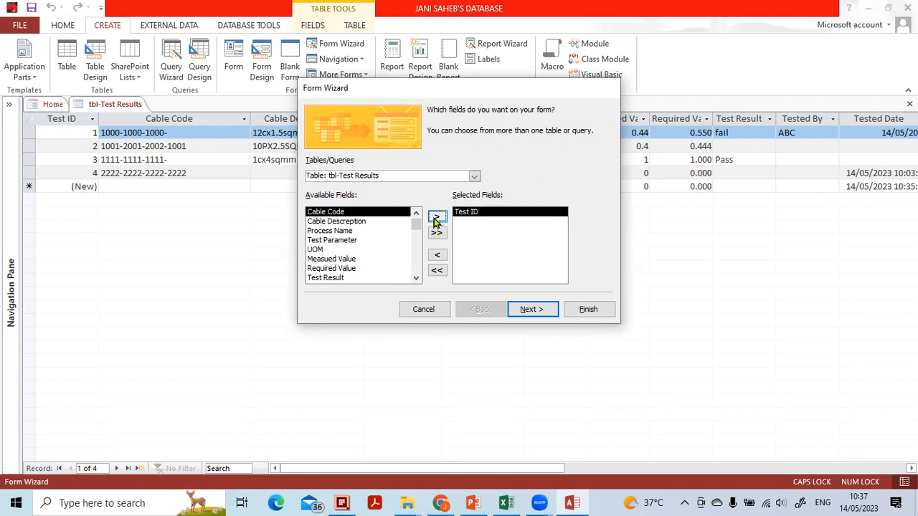
left_click(435, 220)
left_click(436, 220)
left_click(435, 220)
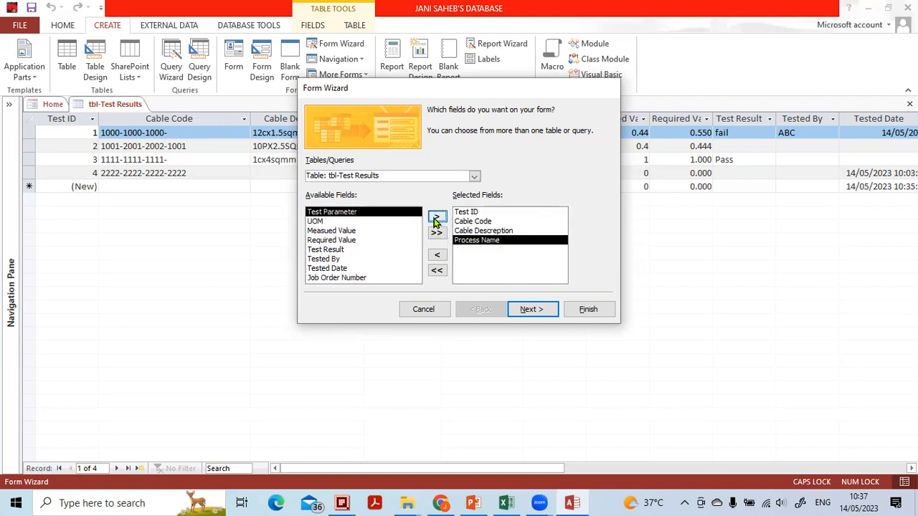
left_click(436, 219)
left_click(435, 219)
left_click(435, 219)
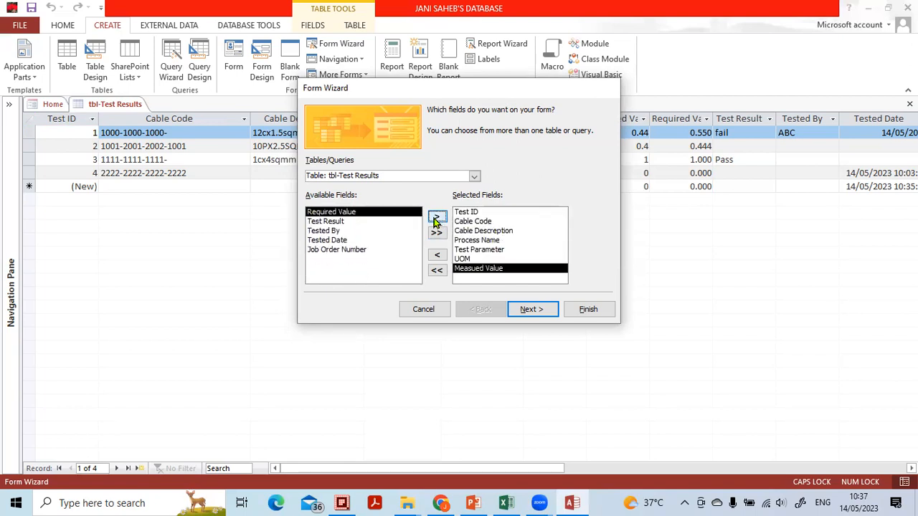
left_click(436, 220)
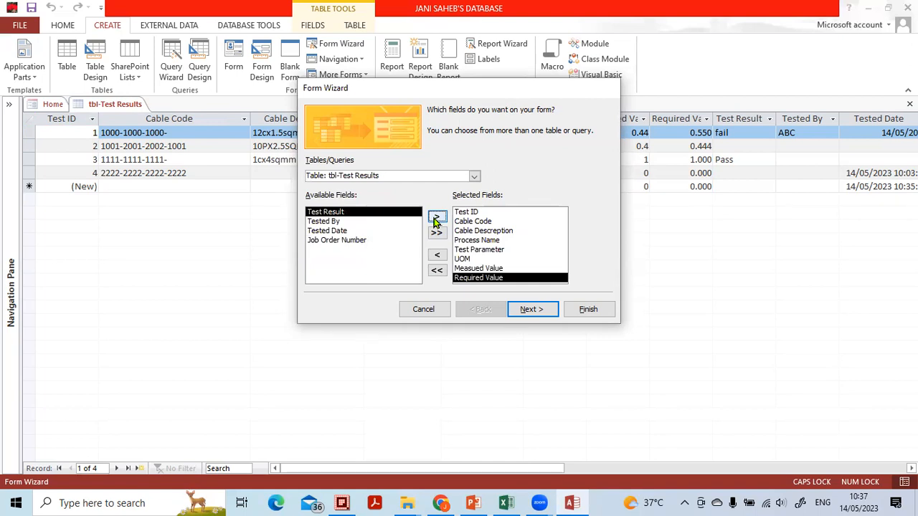
left_click(436, 219)
left_click(435, 219)
left_click(436, 219)
left_click(435, 220)
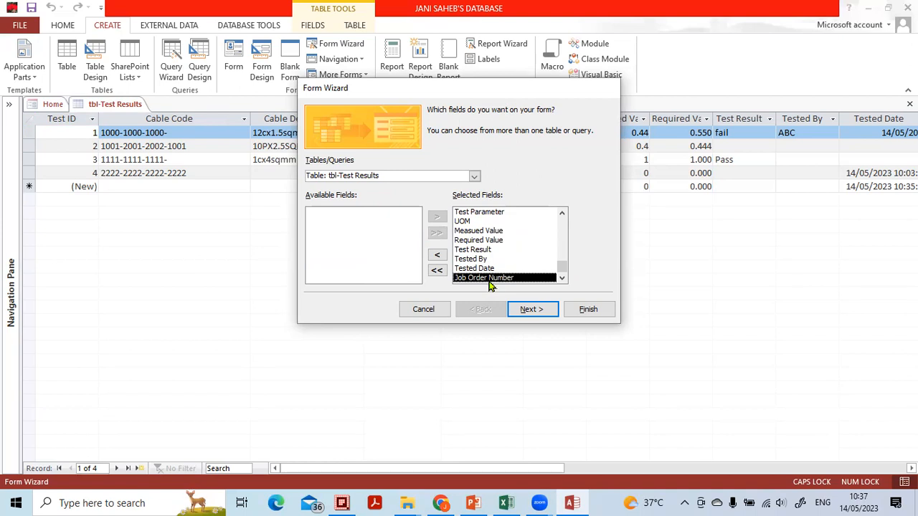
Remove the selected fields one at a time from Job Order Number back to Cable Descreption, keeping only Test ID and Cable Code
left_click(437, 256)
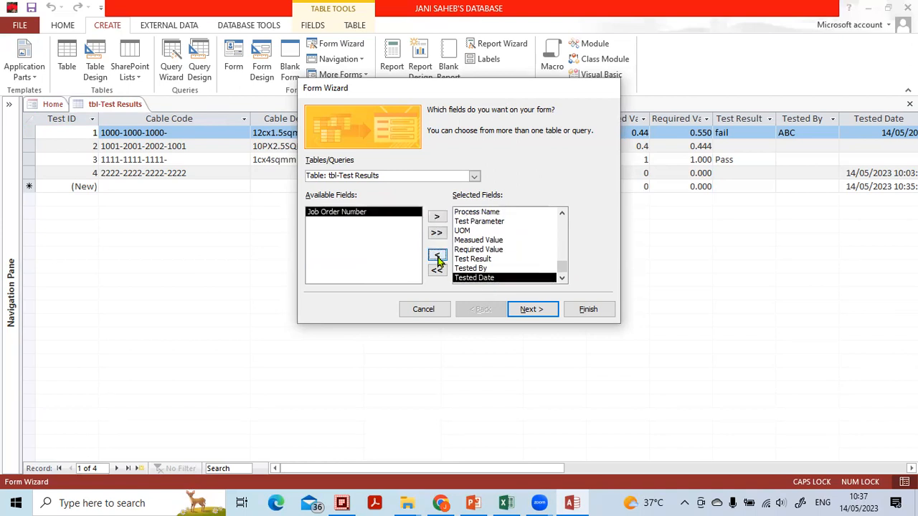
double_click(438, 257)
double_click(437, 257)
triple_click(437, 257)
left_click(437, 257)
left_click(437, 256)
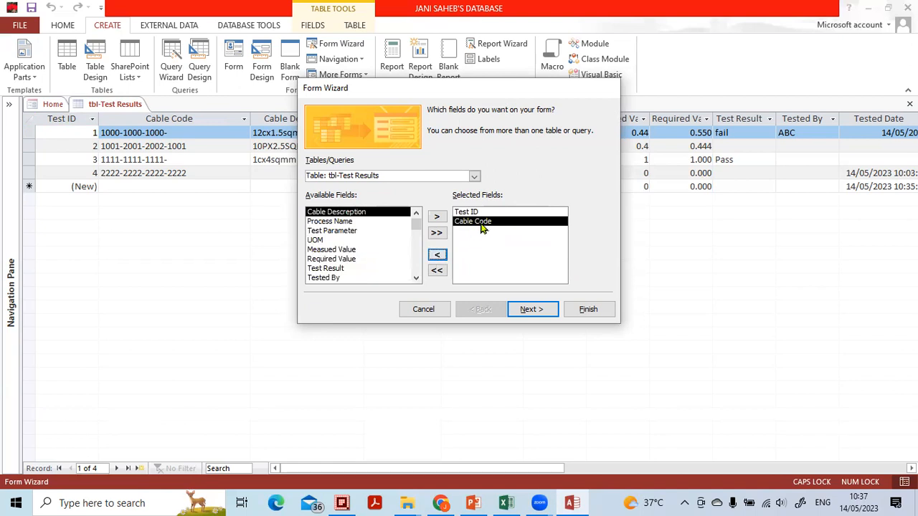
Add Cable Descreption and Process Name back individually, and include all the remaining available fields at once
left_click(437, 217)
left_click(437, 217)
left_click(437, 235)
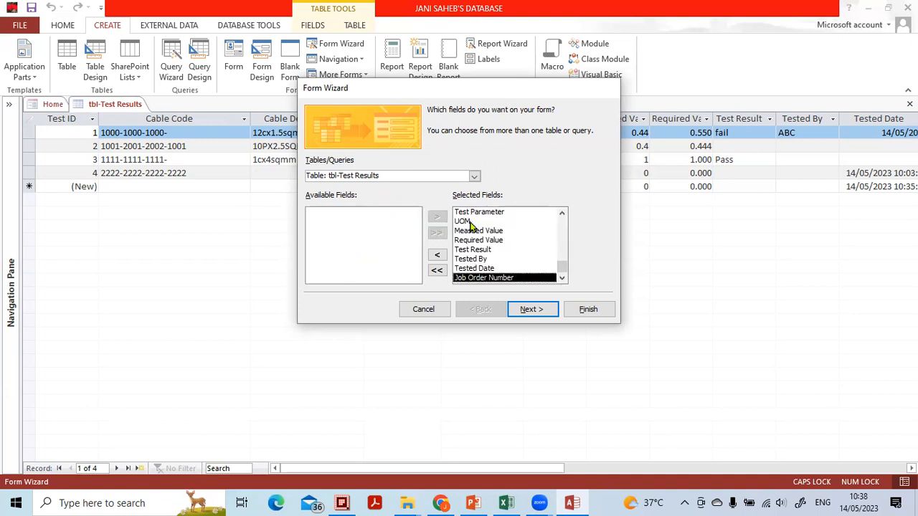
Clear and re-add all the form fields in bulk, and remove them individually from Job Order Number back to Test Parameter
left_click(438, 271)
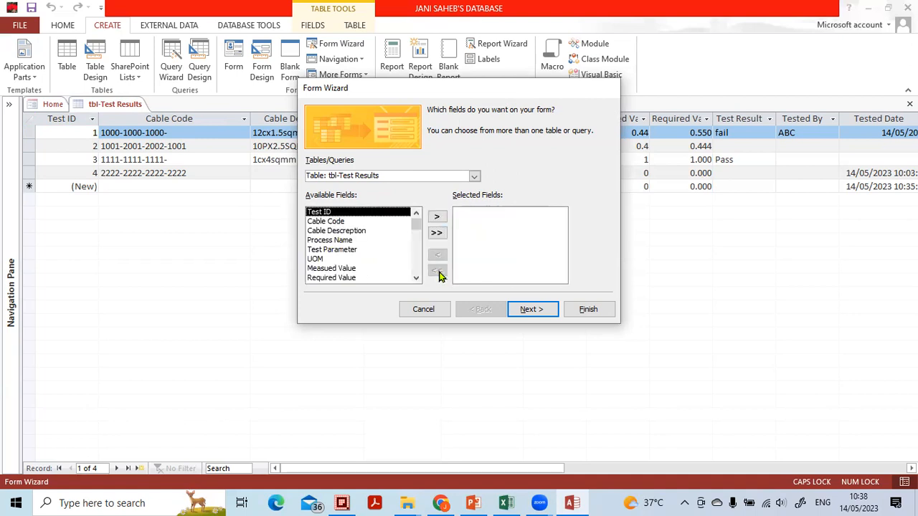
left_click(439, 233)
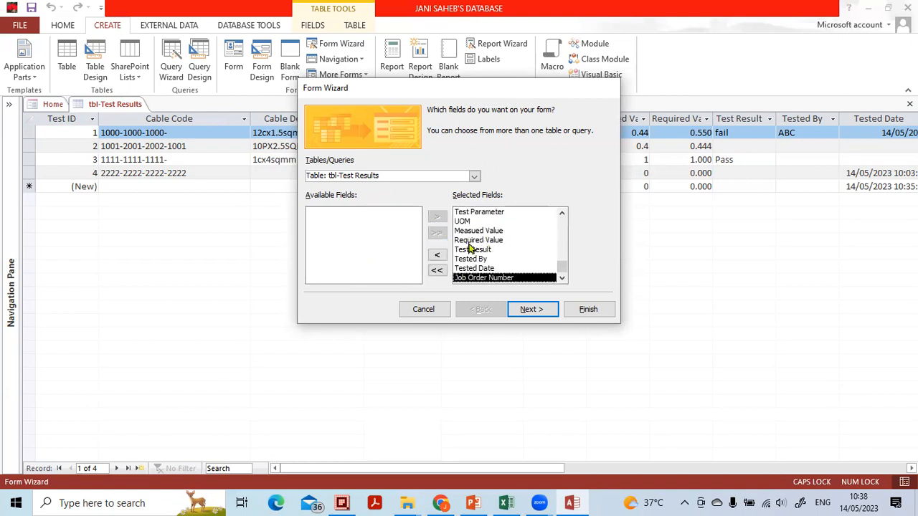
left_click(437, 255)
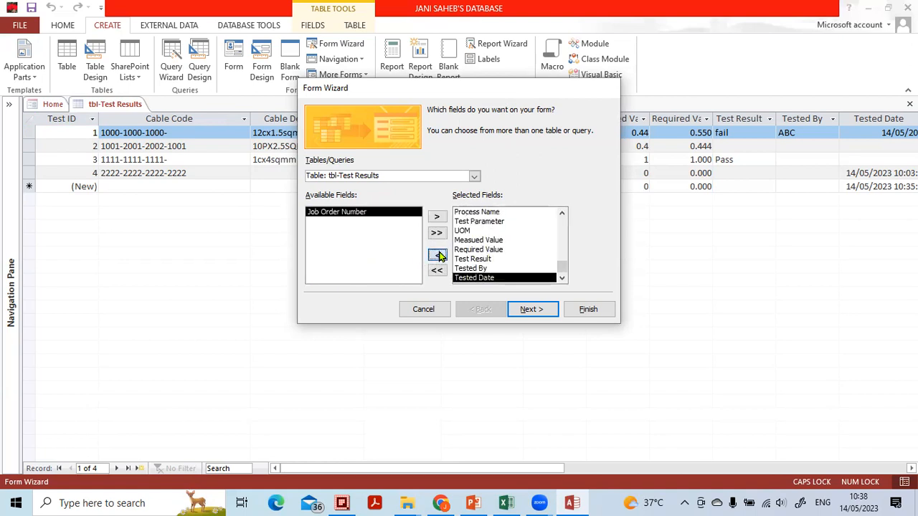
left_click(438, 255)
left_click(437, 254)
left_click(437, 254)
left_click(437, 255)
left_click(438, 255)
left_click(438, 255)
left_click(438, 255)
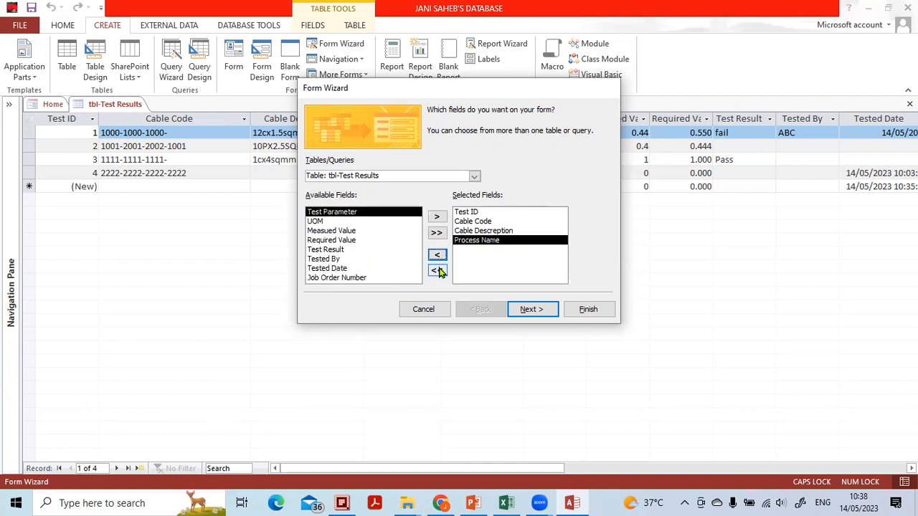
Reset the field selection to include every tbl-Test Results field and continue to the form layout choice
left_click(436, 271)
left_click(437, 233)
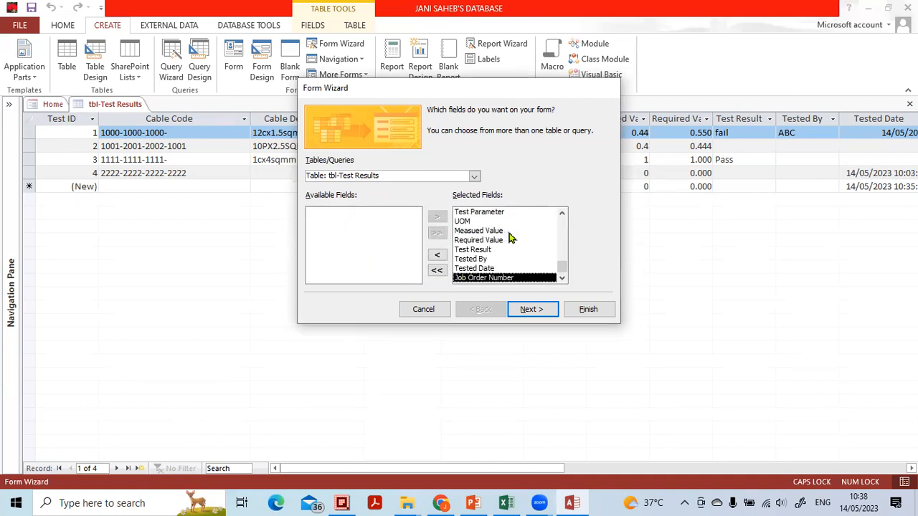
left_click(523, 312)
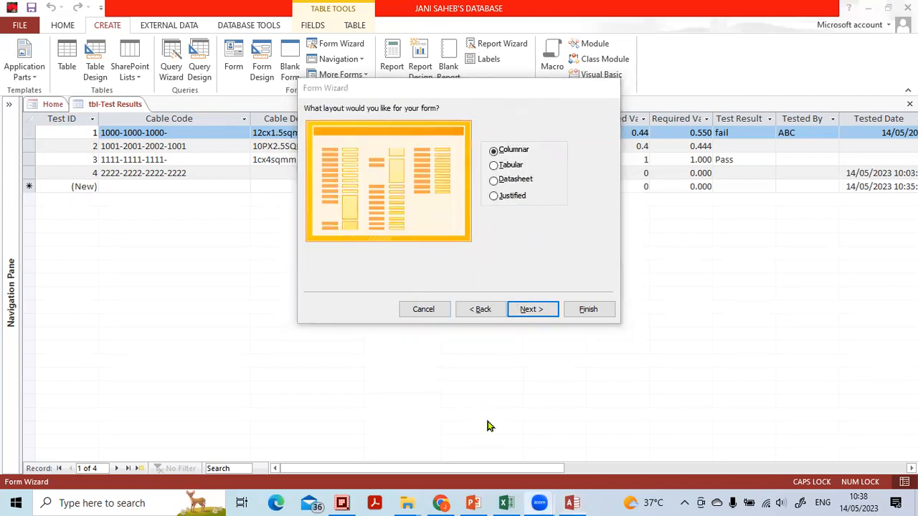
mouse_move(545, 114)
left_mouse_down()
mouse_move(485, 151)
mouse_move(519, 208)
mouse_move(537, 119)
mouse_move(531, 110)
left_mouse_up()
left_click_drag(529, 149, 578, 111)
left_click_drag(534, 167, 574, 143)
left_click_drag(541, 179, 593, 148)
left_click_drag(554, 192, 575, 172)
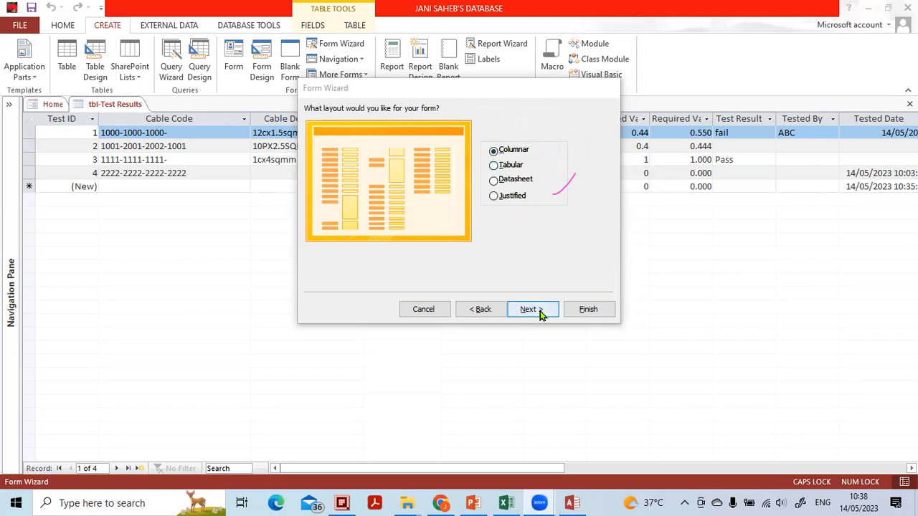
Preview the Tabular, Datasheet and Justified form layouts, and return the selection to Columnar
left_click(510, 165)
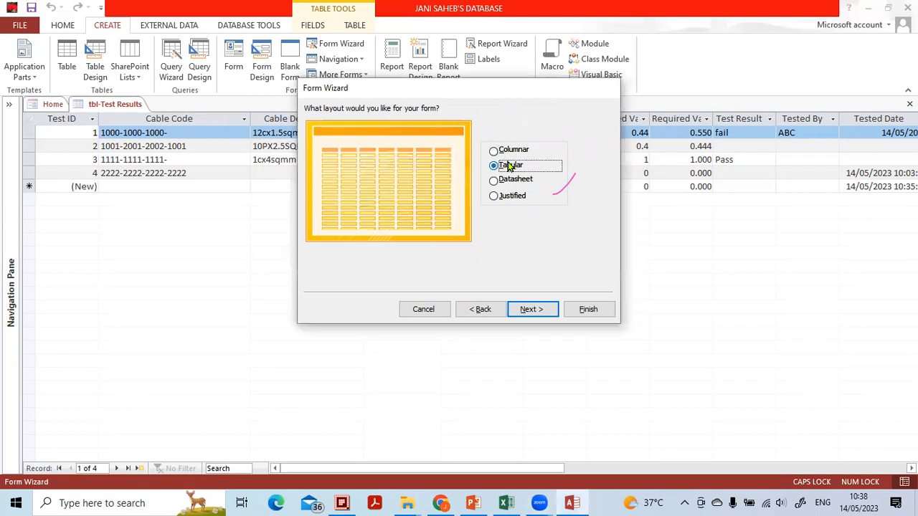
left_click(506, 180)
left_click(507, 195)
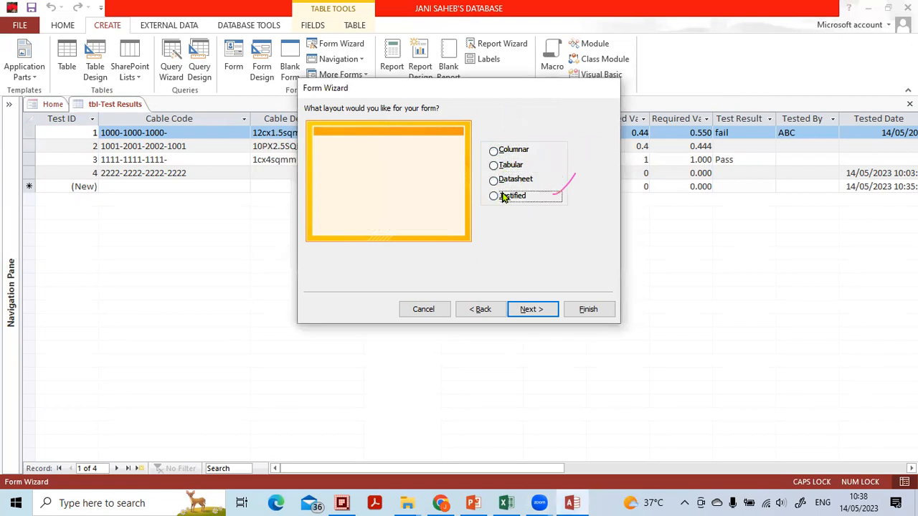
left_click(503, 153)
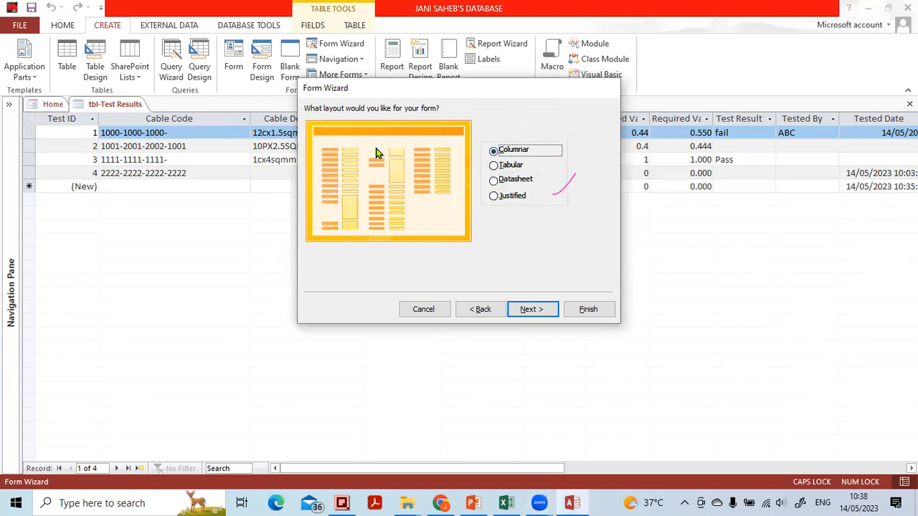
Preview the Tabular, Datasheet and Justified layouts once more, and continue with the Columnar layout
left_click(518, 168)
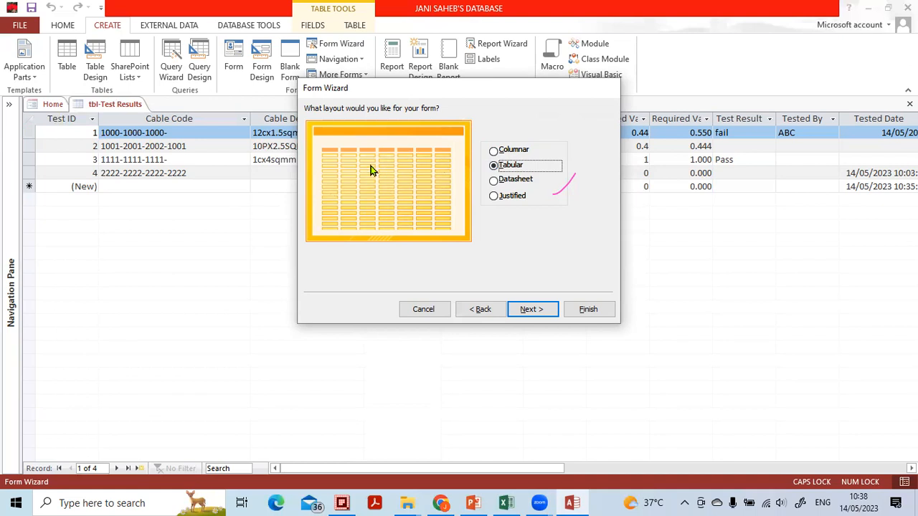
left_click(493, 181)
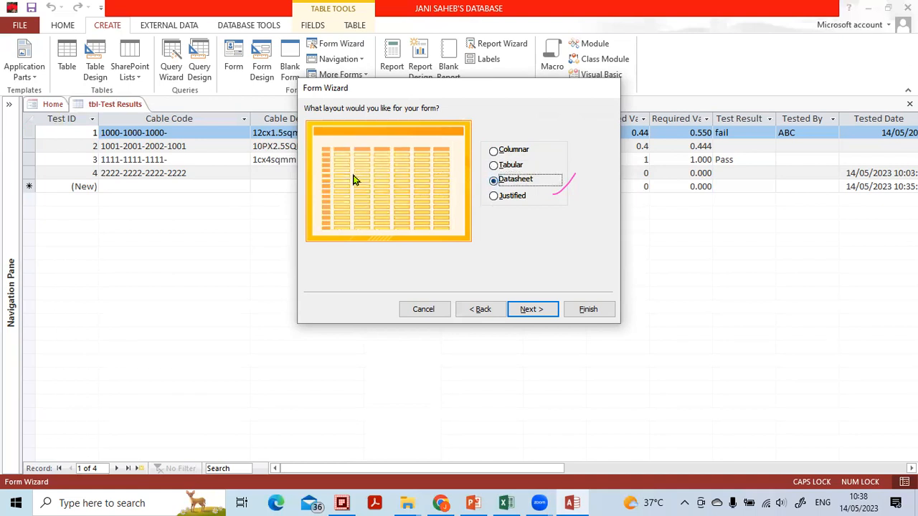
left_click(510, 198)
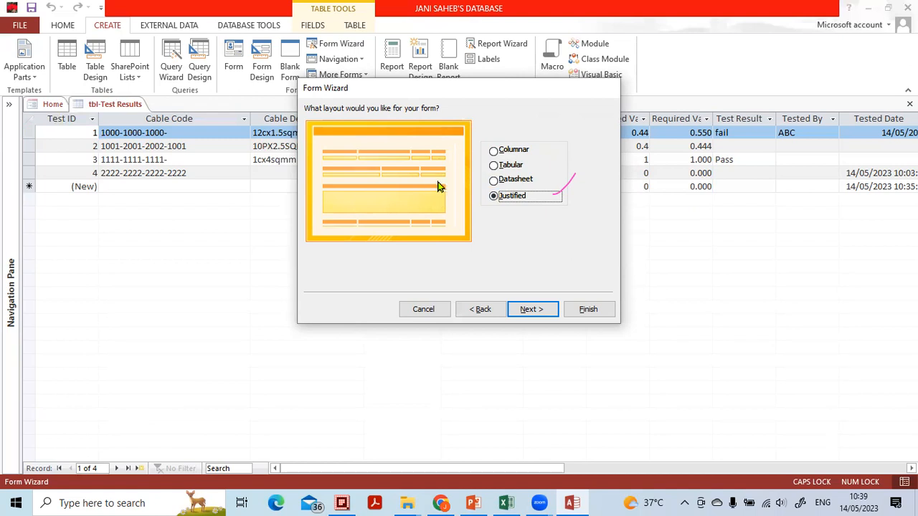
left_click(494, 151)
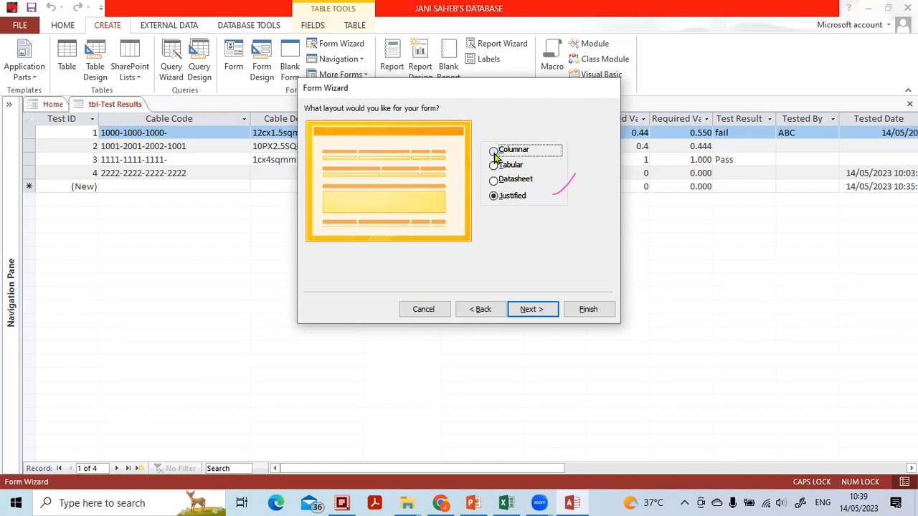
left_click(531, 309)
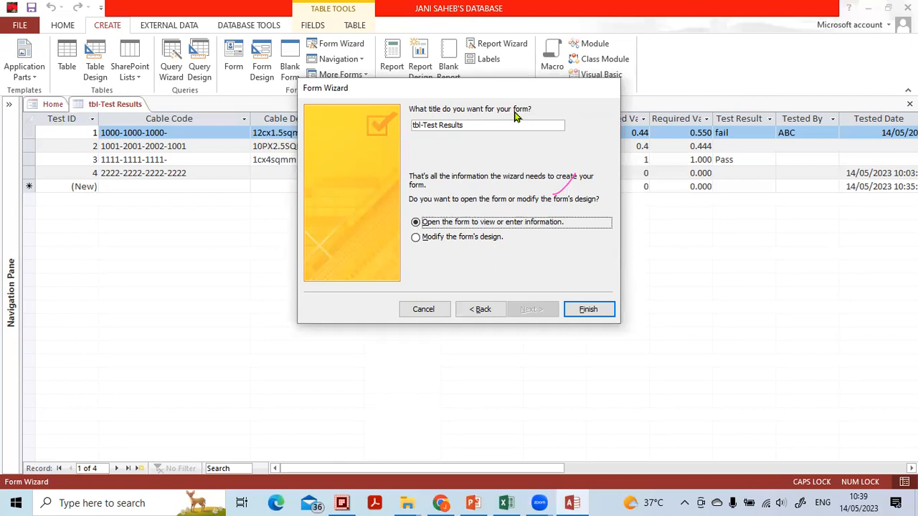
Title the form "Test Results Entry Form" and finish the wizard, opening the form to view or enter information
left_click_drag(492, 127, 310, 132)
key("Caps_Lock")
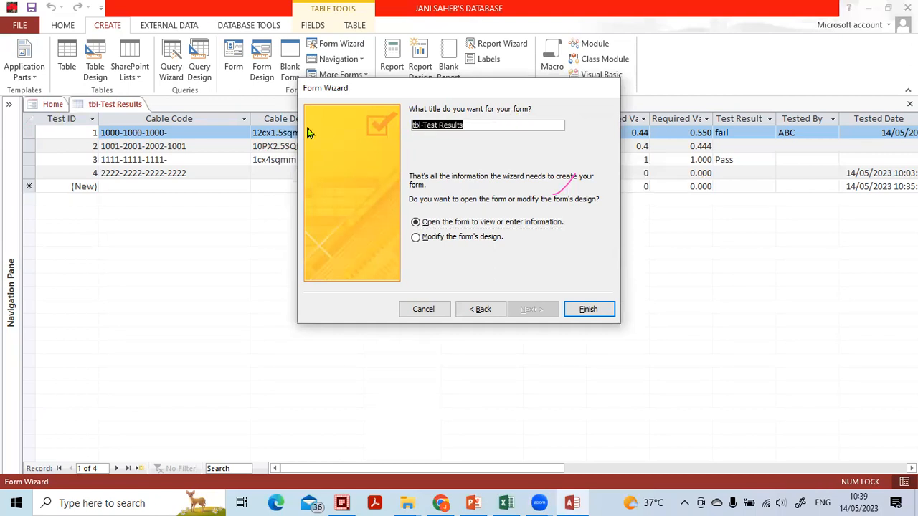
key("Caps_Lock")
type("TT")
key("Caps_Lock")
type("est")
key("Caps_Lock")
type("R")
key("Caps_Lock")
type("e")
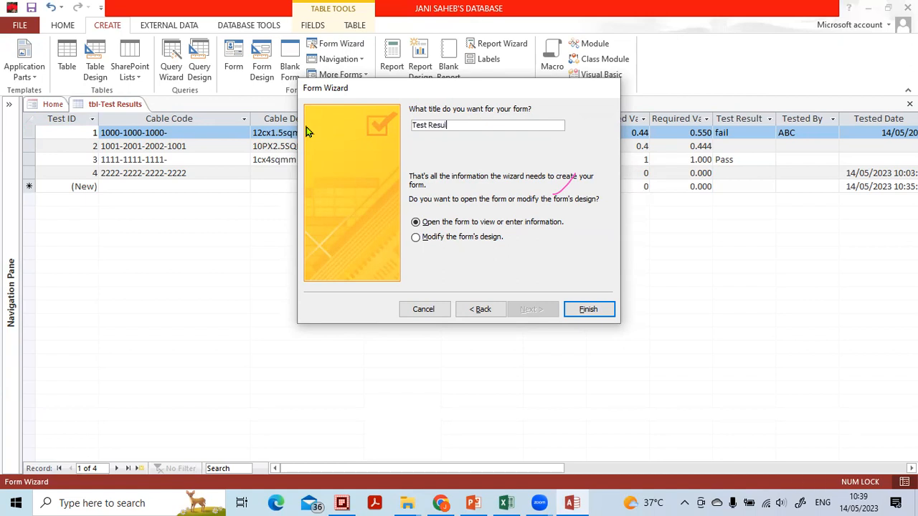
key("Caps_Lock")
type("nt")
key("Caps_Lock")
type("ry F")
key("Caps_Lock")
type("ro")
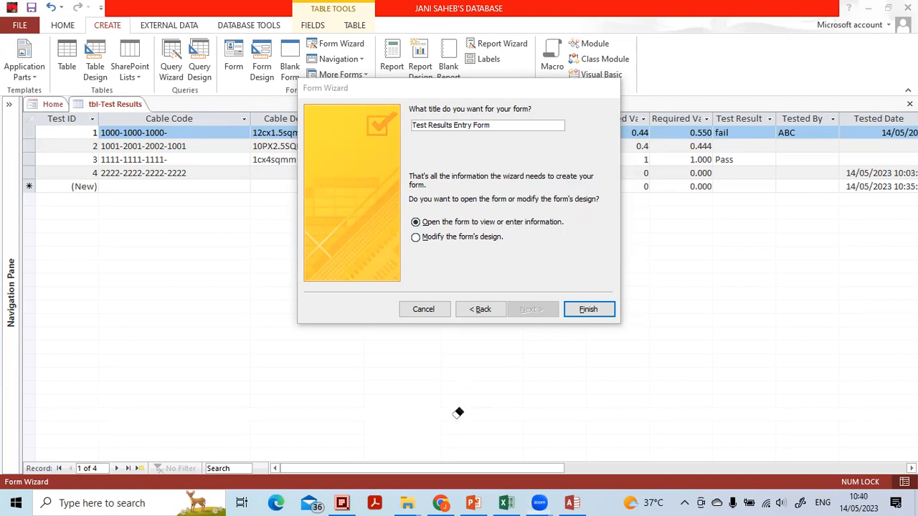
left_click(588, 309)
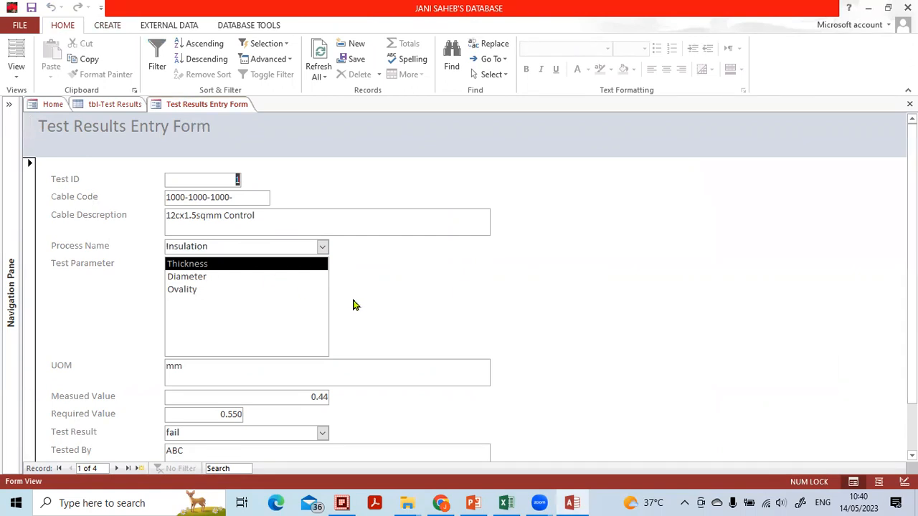
Look over the finished form's fields and switch the form to Design View
scroll(404, 314, "down", 1)
scroll(409, 305, "up", 1)
left_click(593, 428)
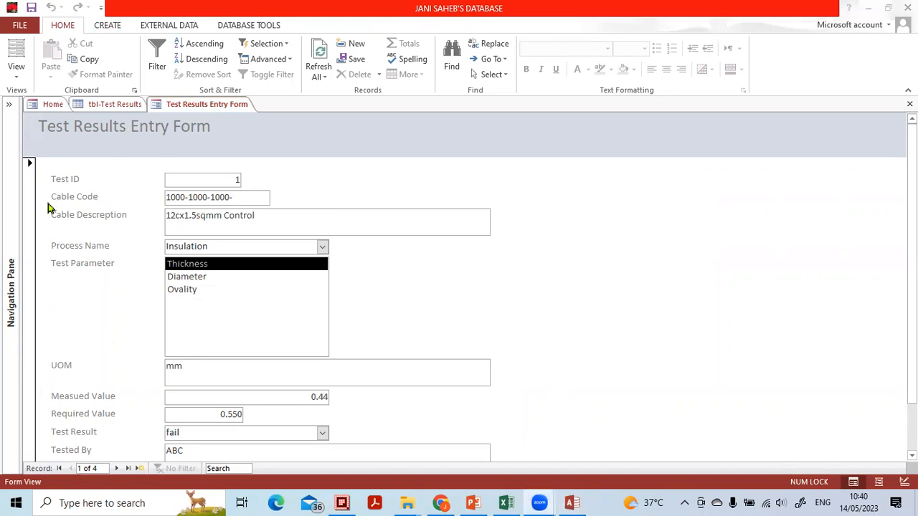
left_click(903, 482)
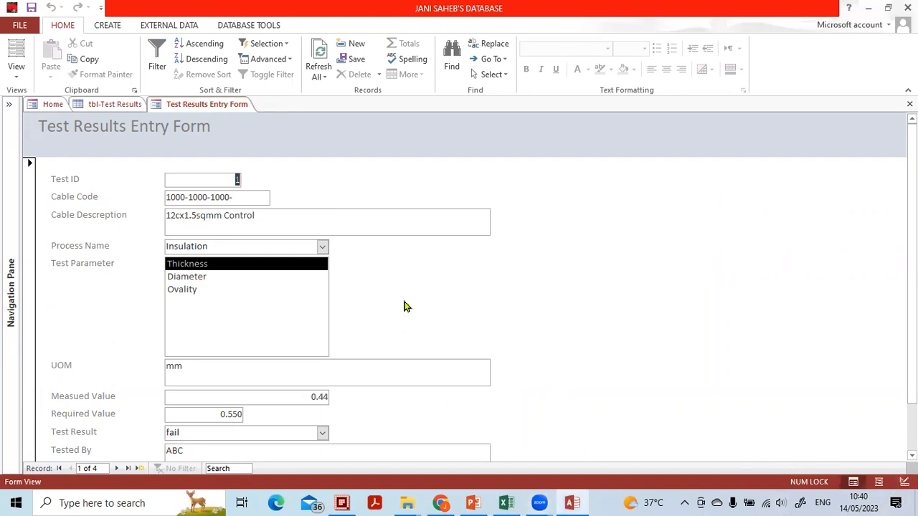
left_click(905, 482)
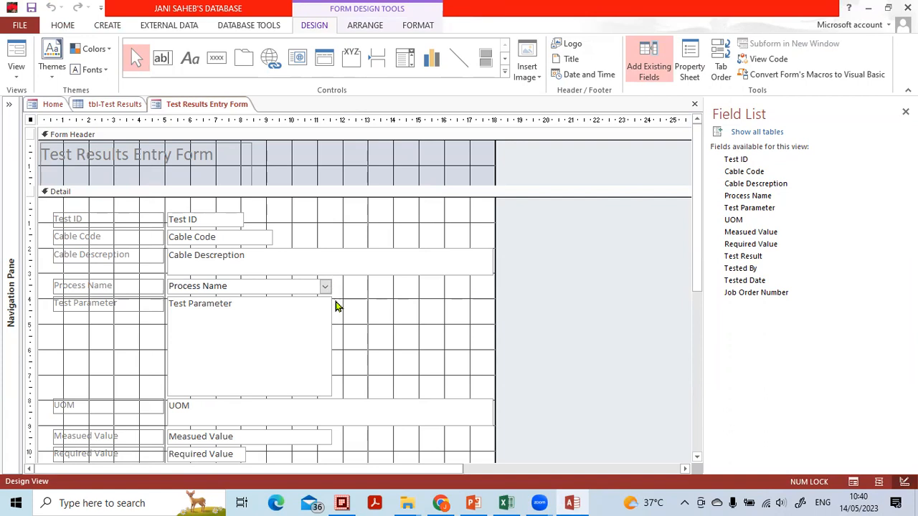
Shrink the Test Parameter box in the Detail section to roughly the height of a single-line field
left_click(248, 324)
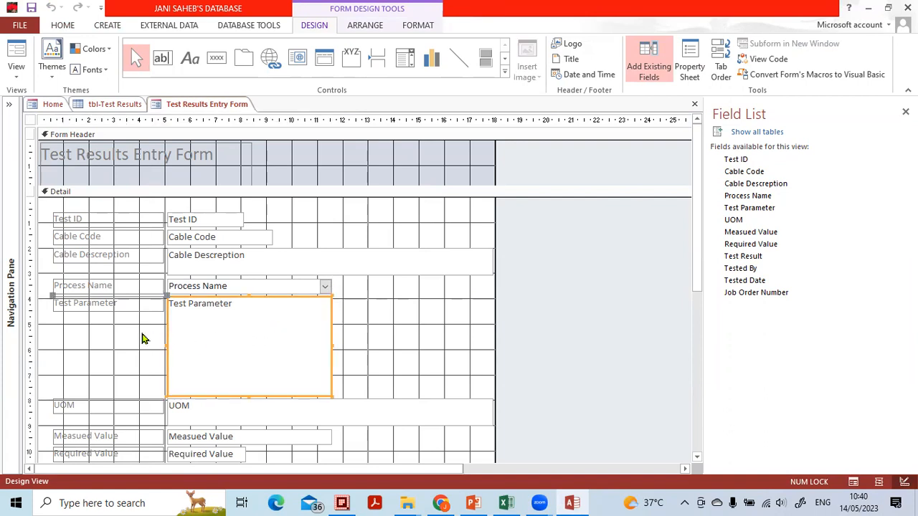
left_click(366, 334)
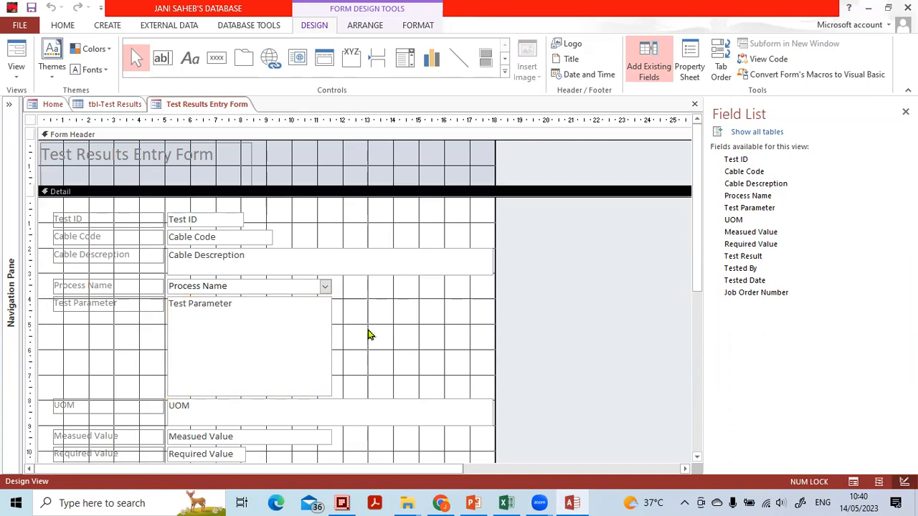
left_click(313, 328)
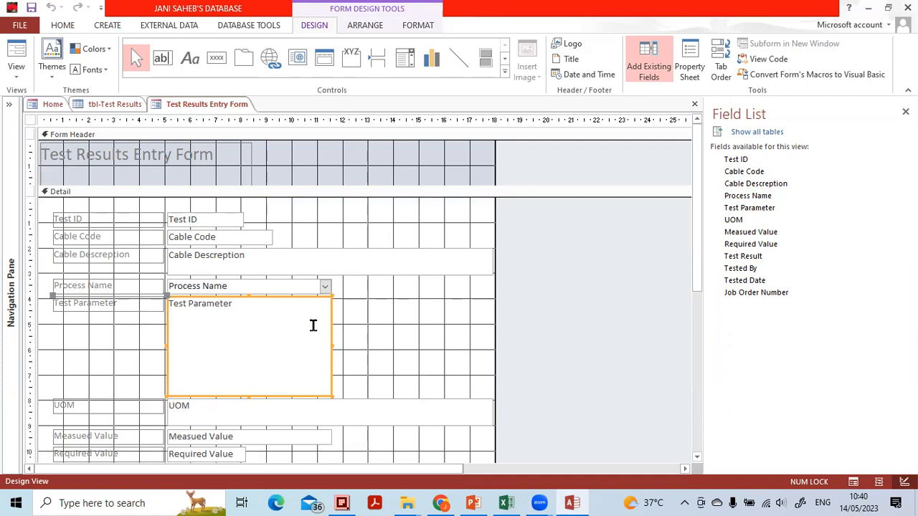
left_click(362, 330)
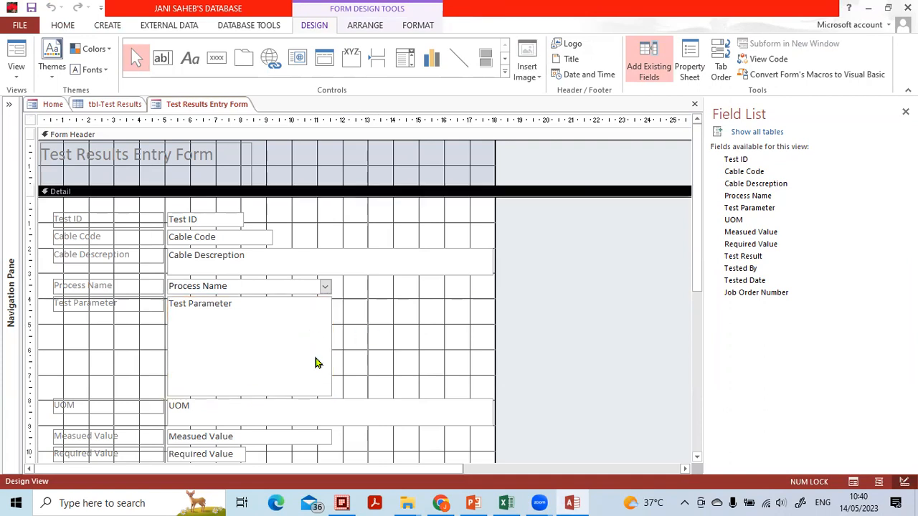
left_click(318, 359)
left_click(158, 258)
left_click(351, 342)
left_click(293, 344)
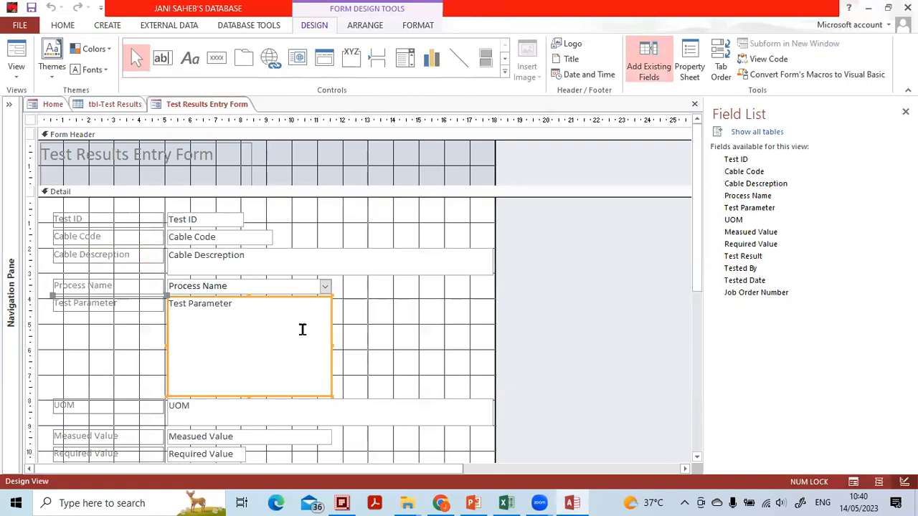
left_click_drag(331, 395, 335, 318)
left_click(378, 332)
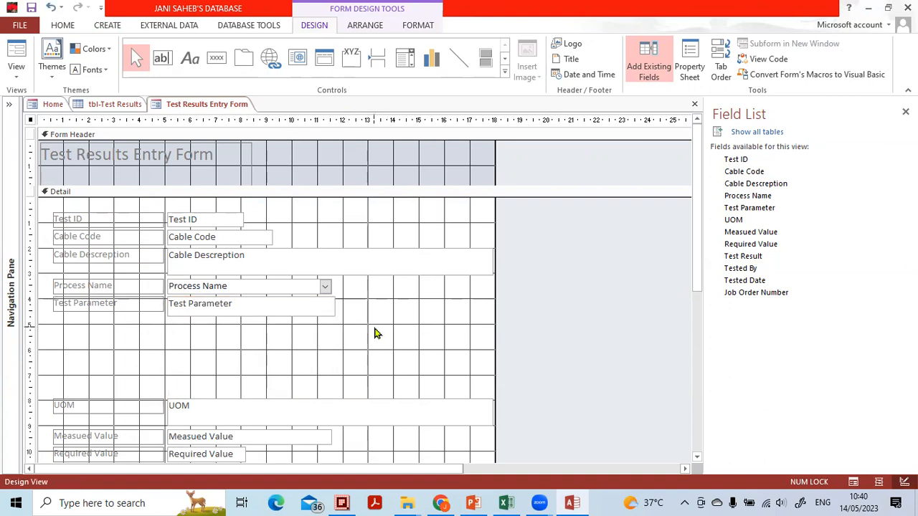
Move the fields from UOM to Job Order Number up together, directly beneath the shortened Test Parameter box
left_click_drag(28, 364, 94, 439)
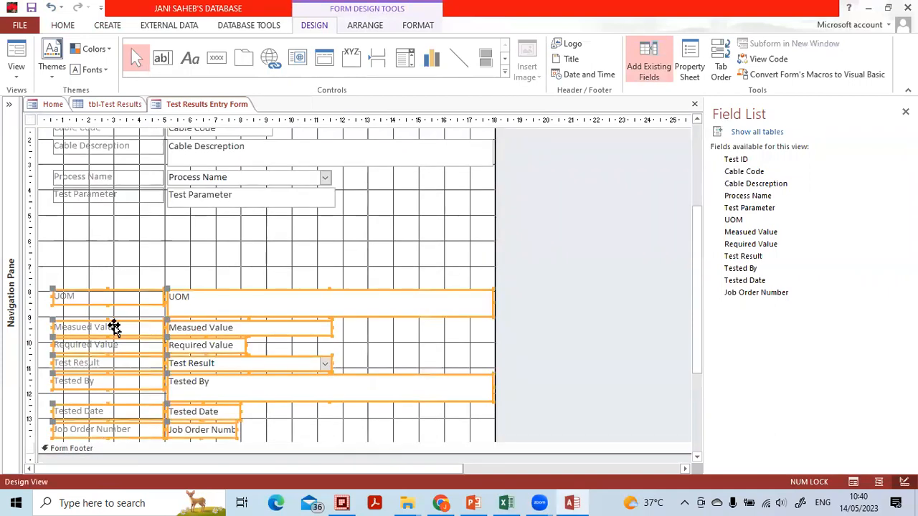
left_click_drag(132, 296, 129, 212)
left_click(159, 415)
Select all the field labels from Test ID to Job Order Number and display their shared format properties
left_click_drag(123, 389, 51, 158)
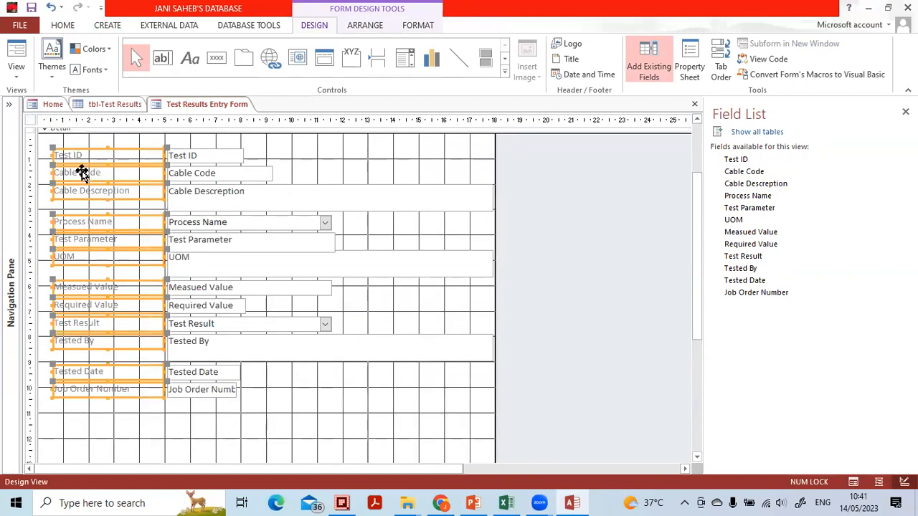
right_click(84, 173)
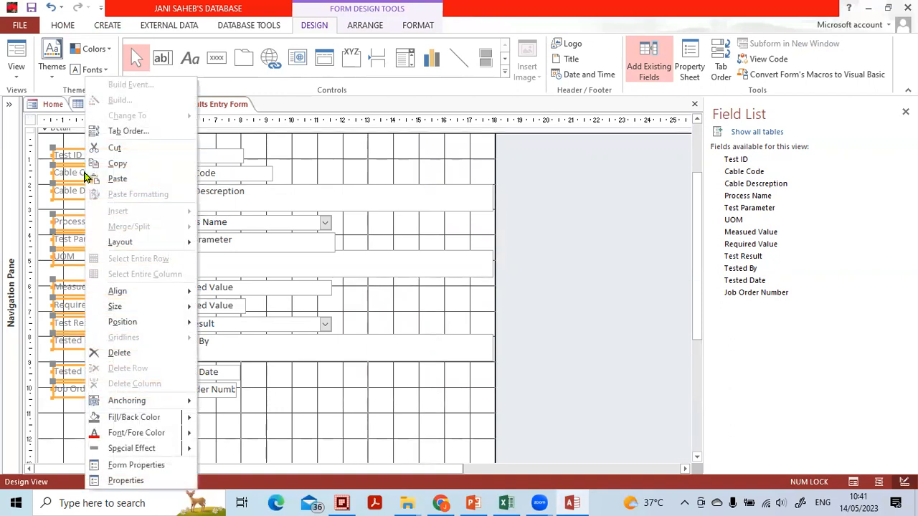
left_click(130, 482)
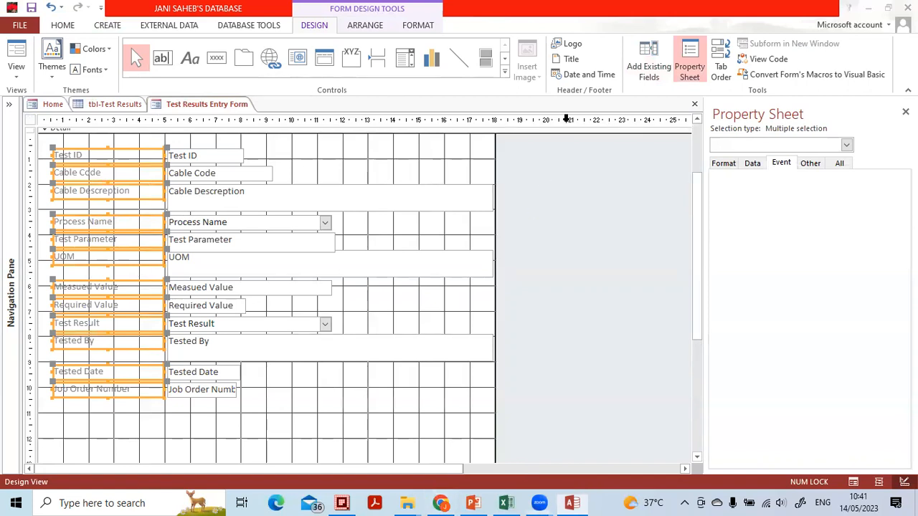
mouse_move(834, 117)
left_mouse_down()
mouse_move(769, 101)
mouse_move(769, 135)
mouse_move(813, 98)
mouse_move(769, 117)
left_mouse_up()
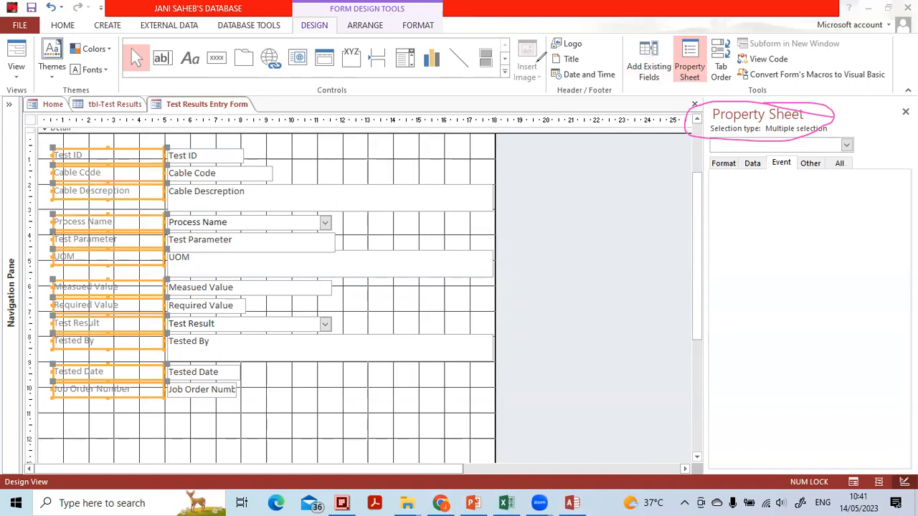
left_click_drag(743, 144, 802, 111)
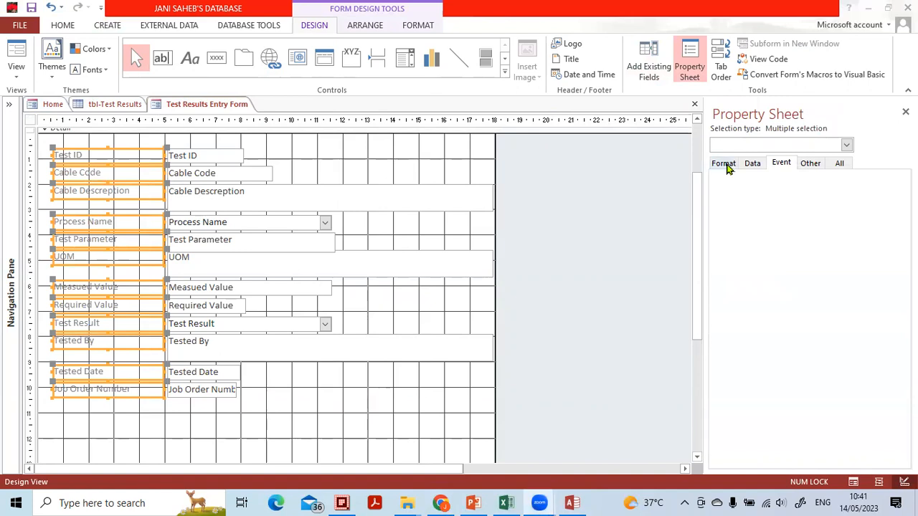
left_click(726, 164)
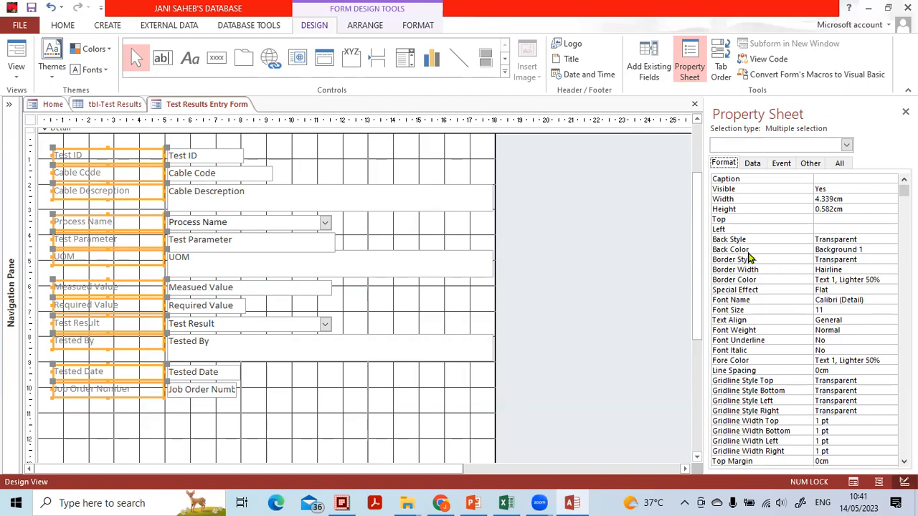
Set the back color of the selected labels to the orange theme color Accent 2
left_click(747, 251)
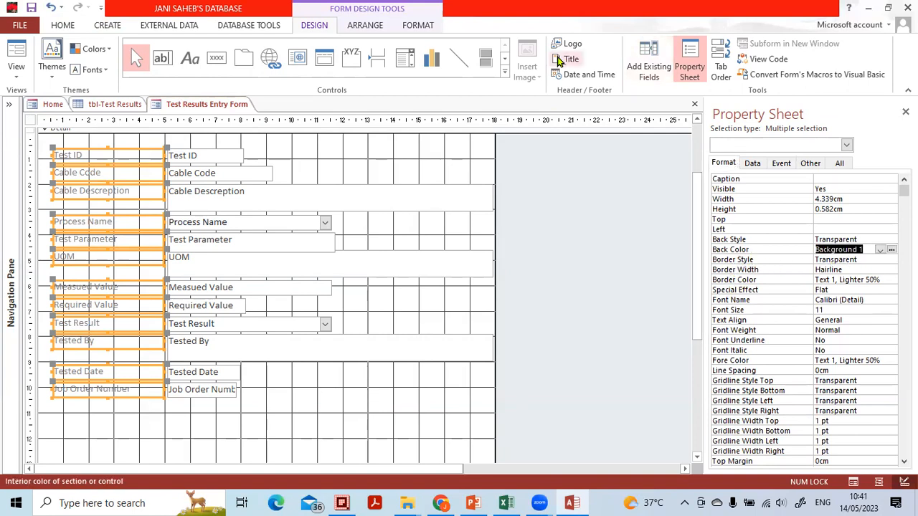
mouse_move(778, 238)
left_mouse_down()
mouse_move(718, 237)
mouse_move(769, 244)
left_mouse_up()
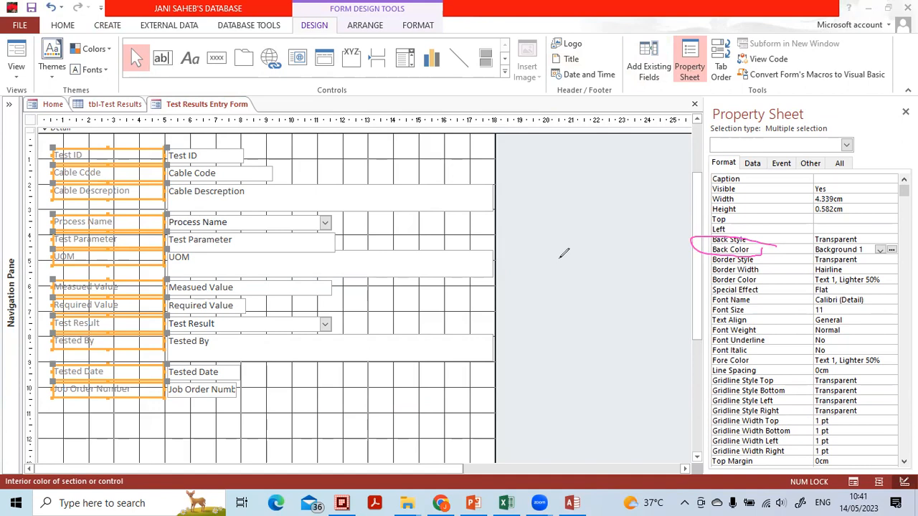
left_click(707, 247)
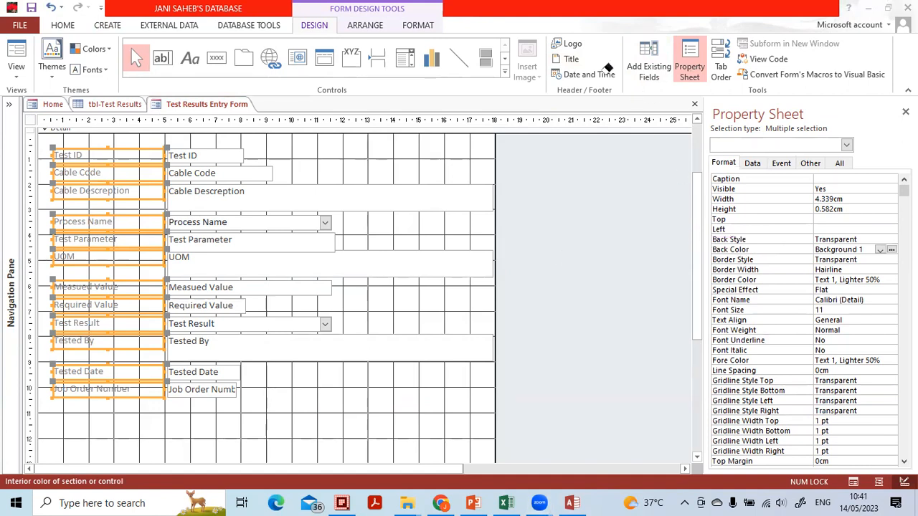
left_click(892, 251)
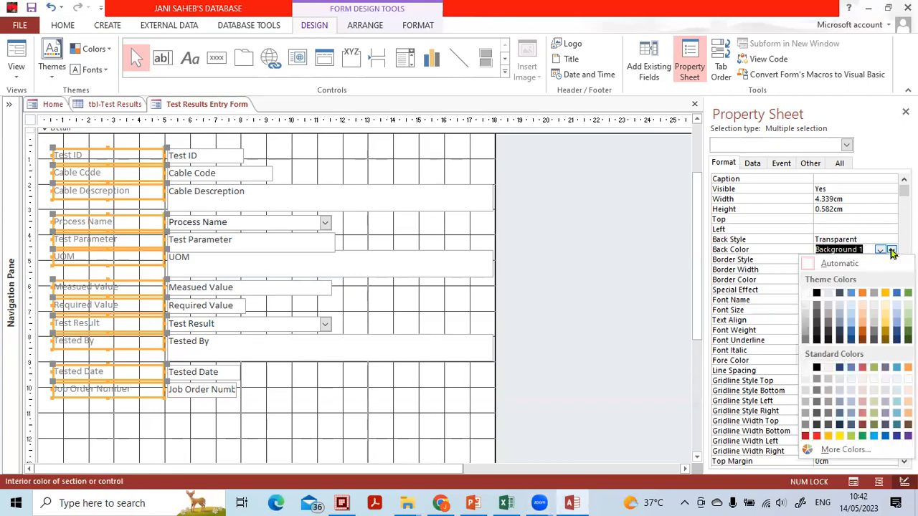
left_click(863, 294)
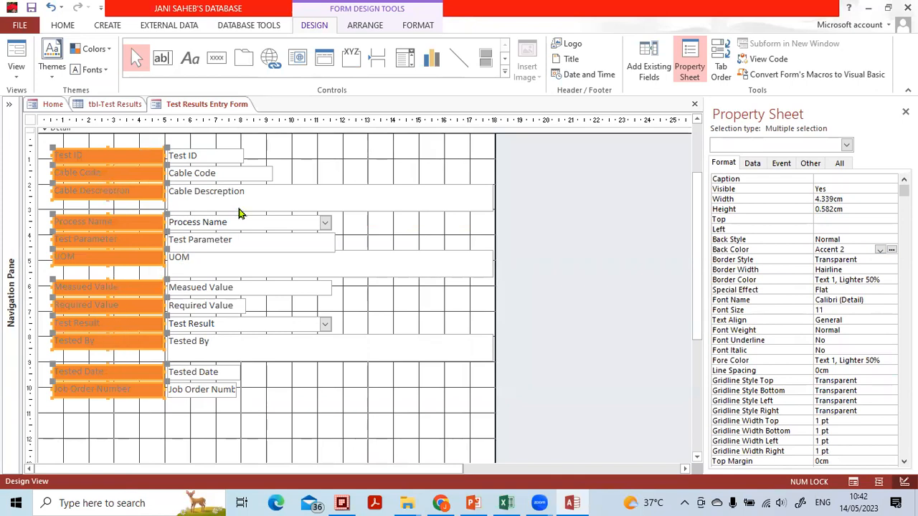
Change the font color of the selected labels to white (Background 1) and deselect them
left_click(61, 25)
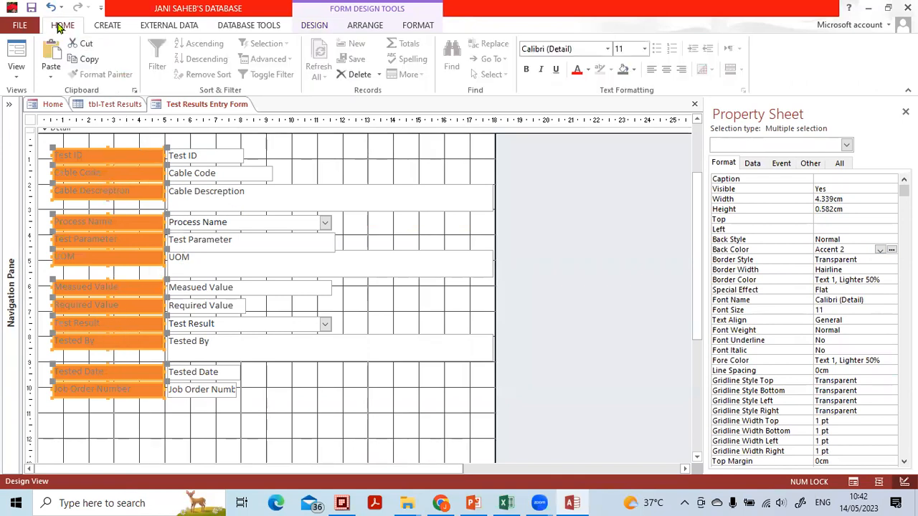
left_click(589, 70)
left_click(580, 118)
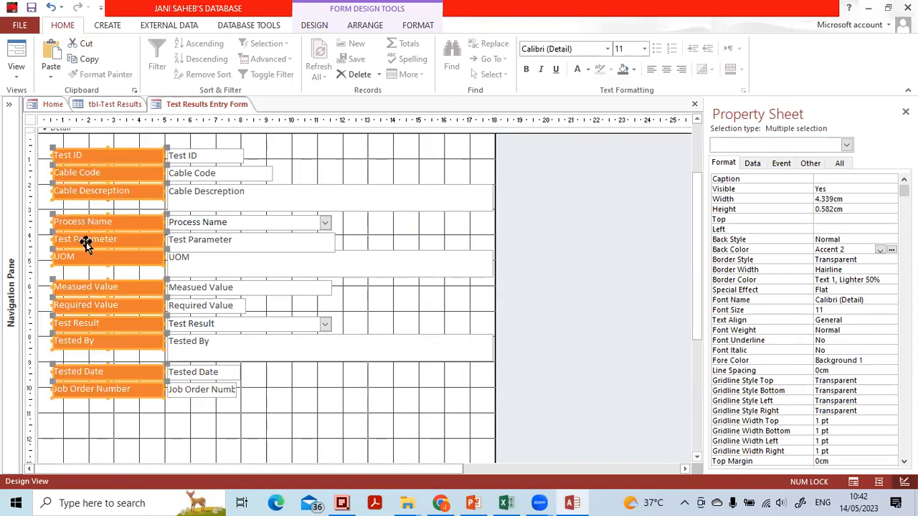
left_click(220, 446)
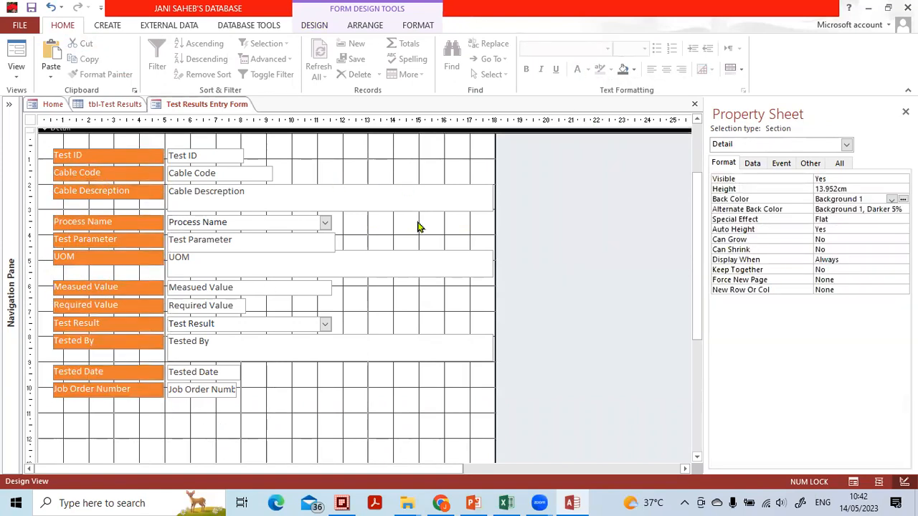
Shorten the Cable Descreption text box to a single-line height
left_click(256, 416)
left_click(208, 157)
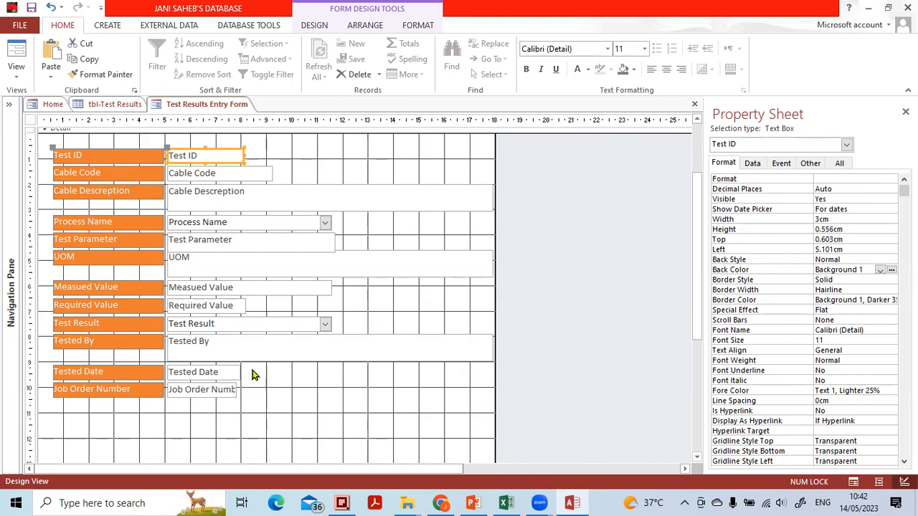
left_click(247, 202)
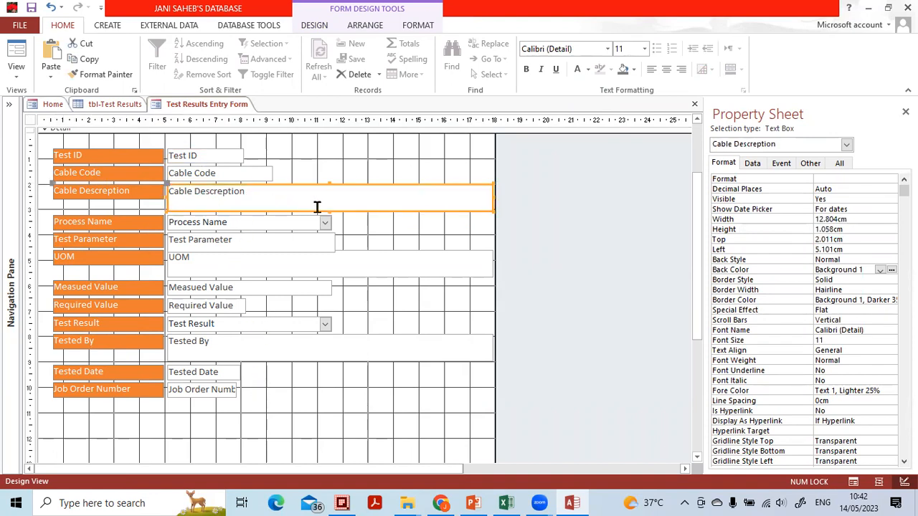
left_click_drag(328, 207, 328, 199)
left_click(439, 321)
Narrow the Cable Descreption, UOM and Tested By boxes together to the Test Parameter box's width, and reduce the form width to match
left_click_drag(470, 388, 453, 152)
left_click_drag(456, 406, 430, 139)
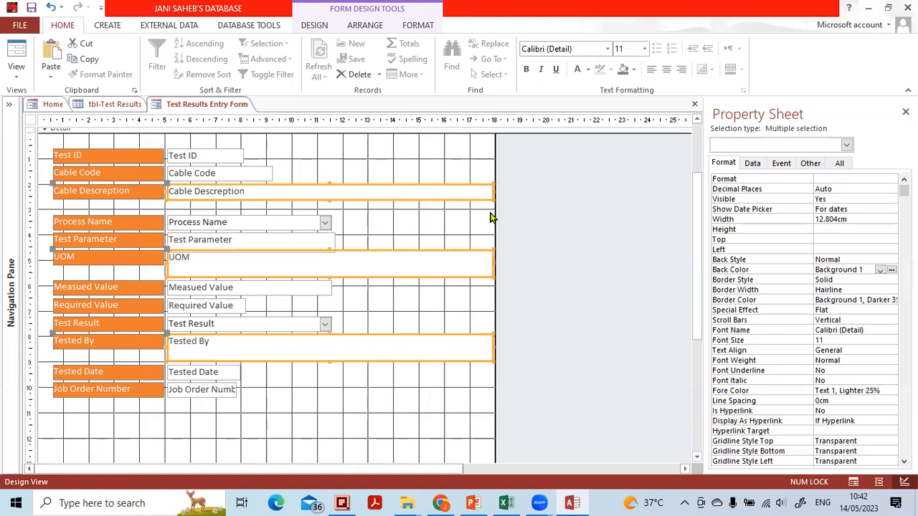
left_click_drag(493, 190, 335, 189)
left_click(414, 289)
left_click(412, 237)
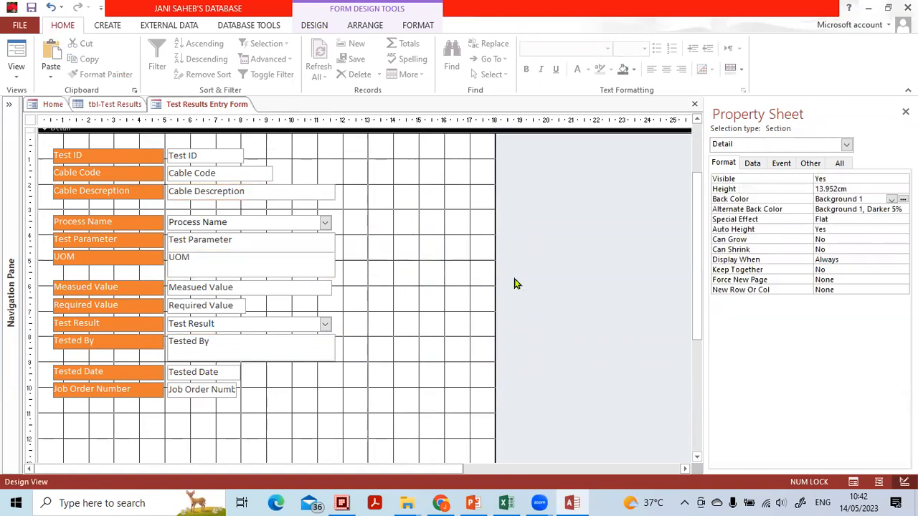
left_click_drag(495, 280, 307, 280)
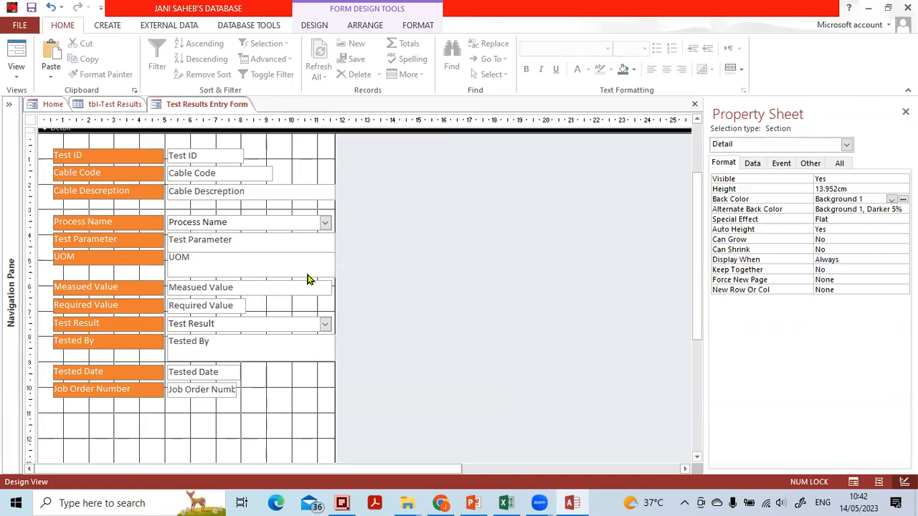
Add a command button below Job Order Number with the Close Form action and the Exit Doorway picture, keeping the default name
scroll(358, 341, "down", 2)
left_click(277, 377)
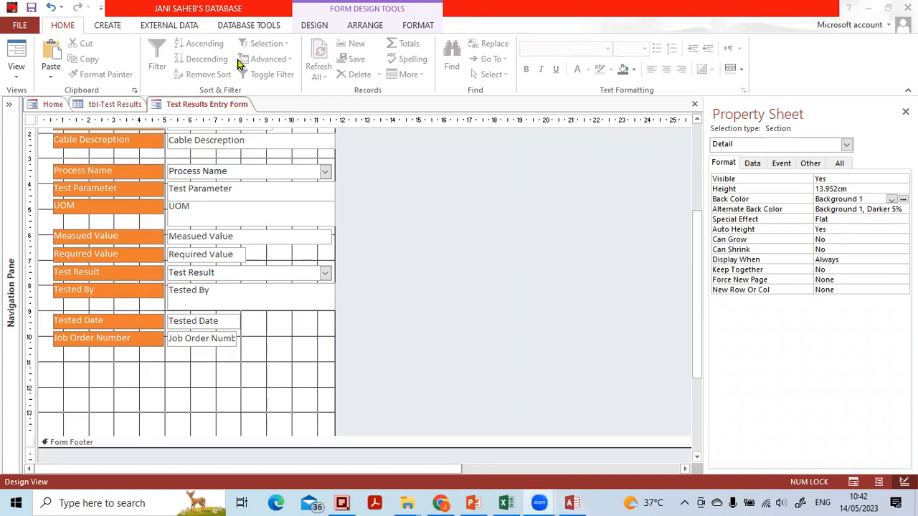
left_click(313, 25)
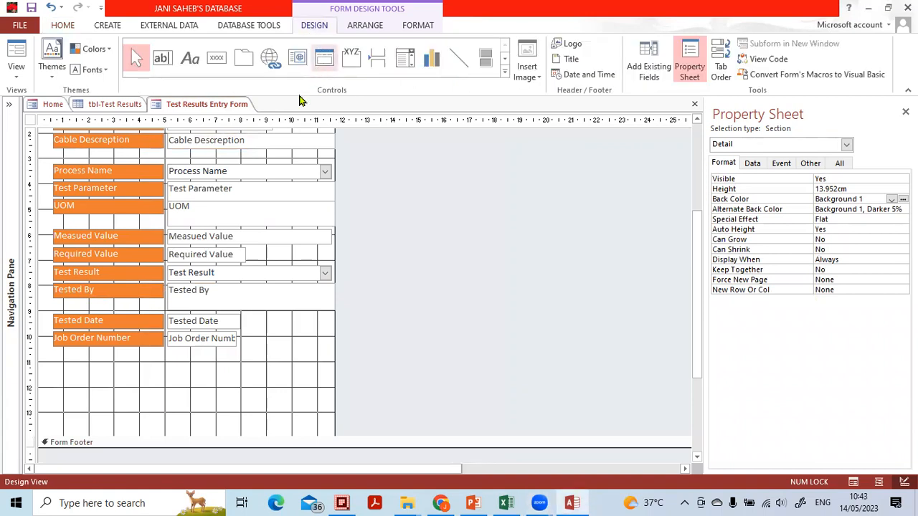
left_click(214, 62)
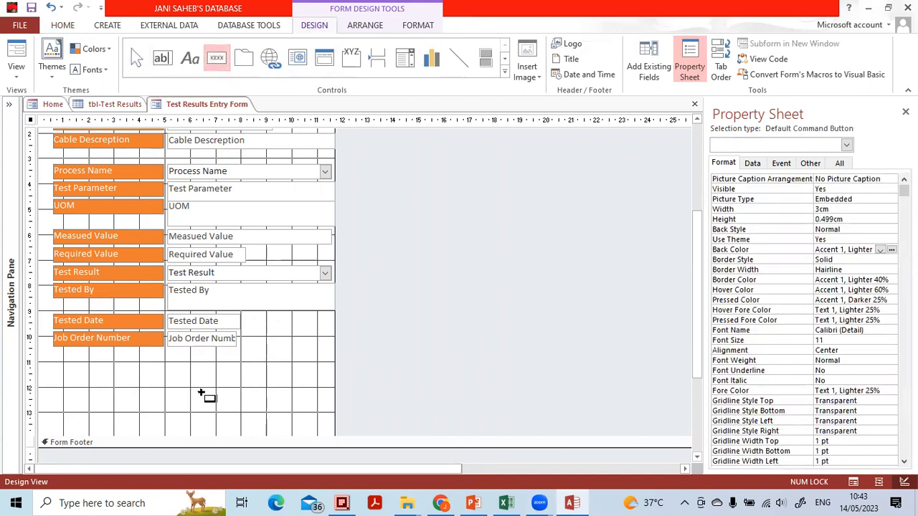
left_click(202, 393)
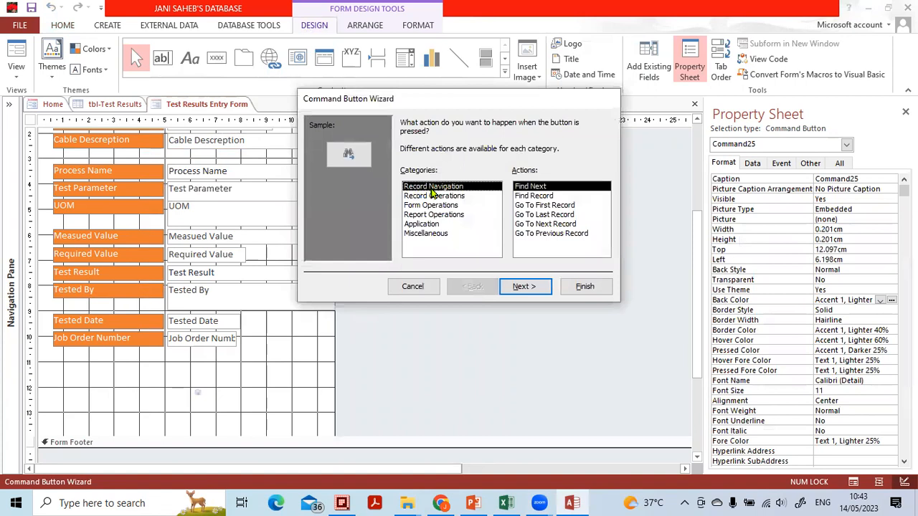
left_click(433, 206)
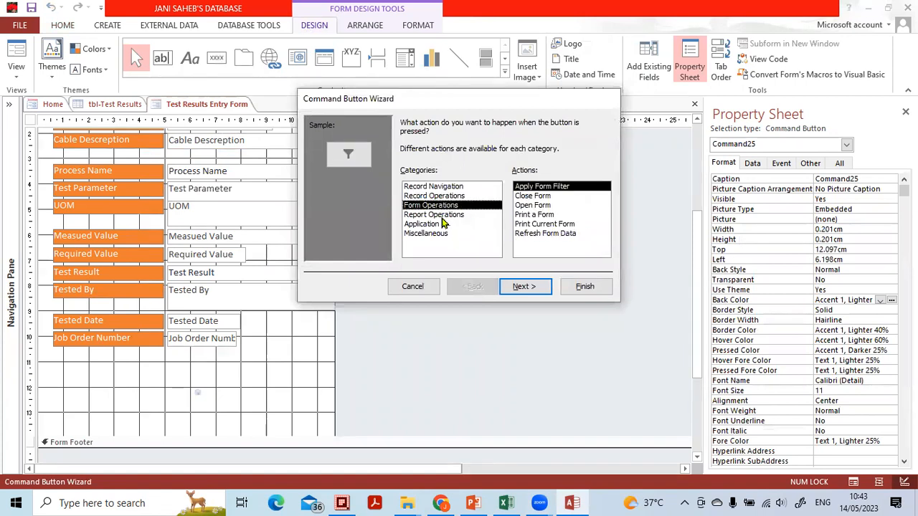
left_click(533, 196)
left_click(544, 286)
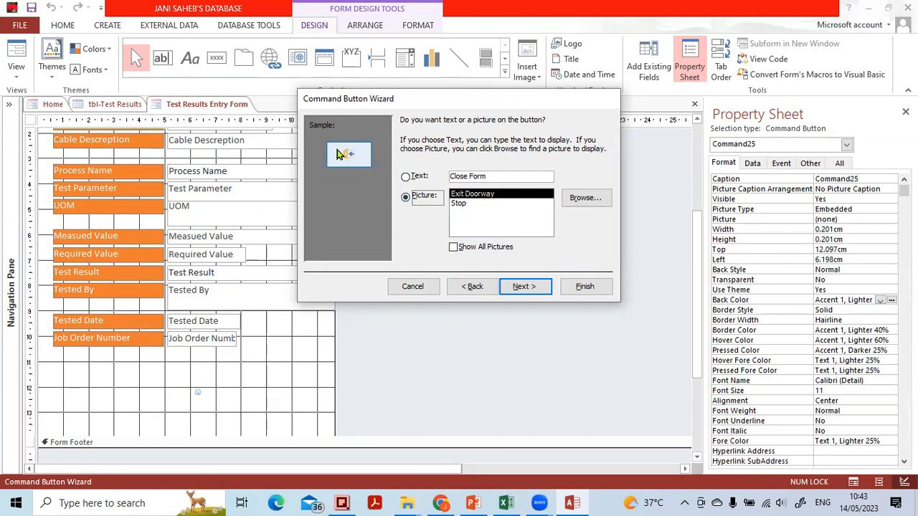
left_click(523, 286)
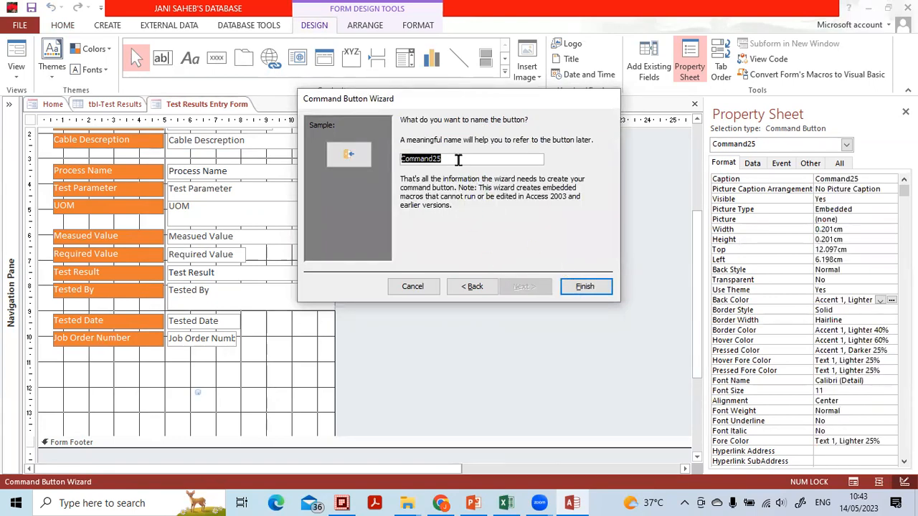
left_click(583, 287)
left_click(307, 395)
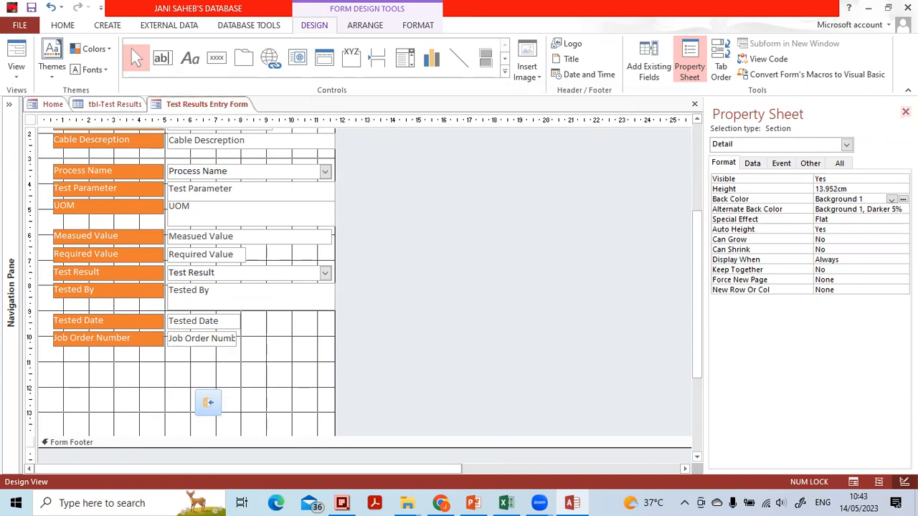
Close the Property Sheet, close the form with its design changes saved, and close the tbl-Test Results table
left_click(905, 112)
key("ctrl+w")
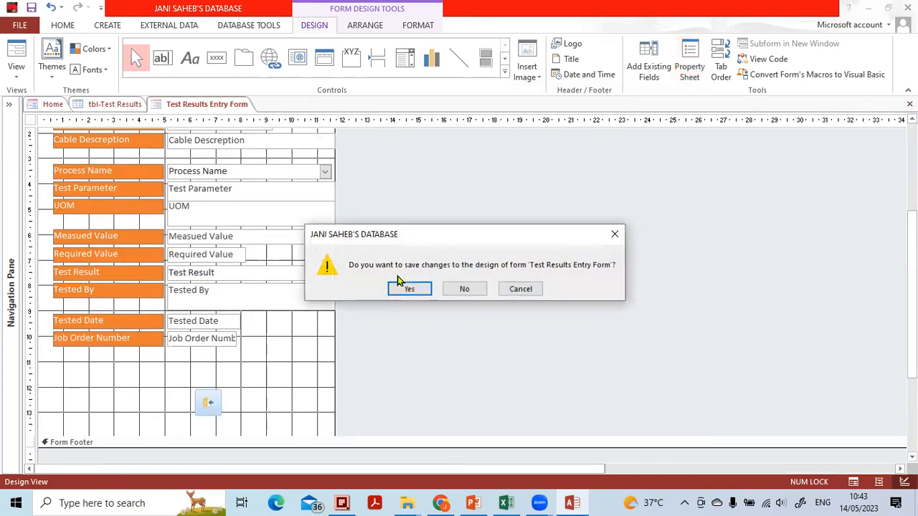
left_click(394, 283)
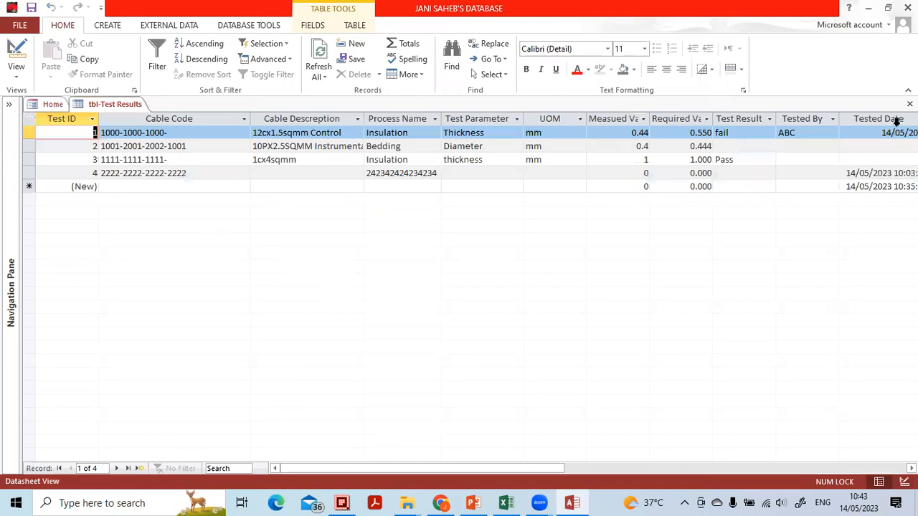
left_click(909, 104)
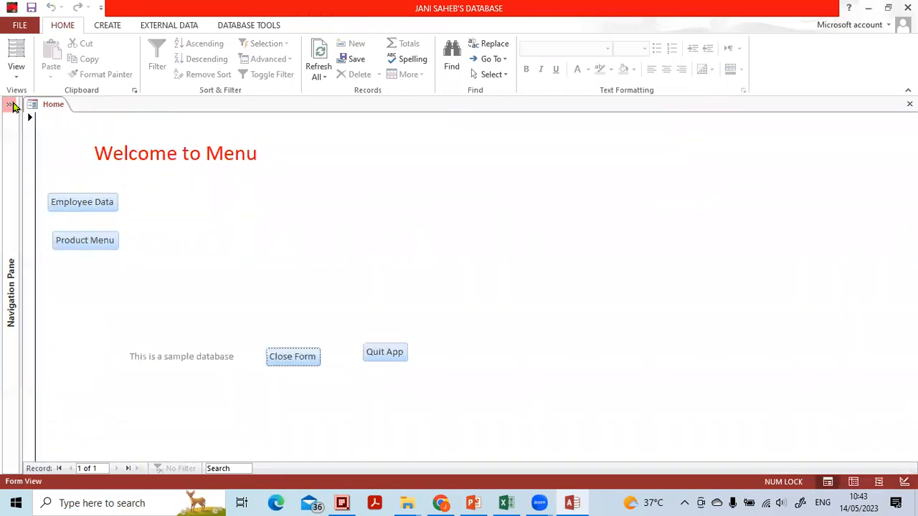
Reopen the Test Results Entry Form in Form View and collapse the Navigation Pane
left_click(9, 104)
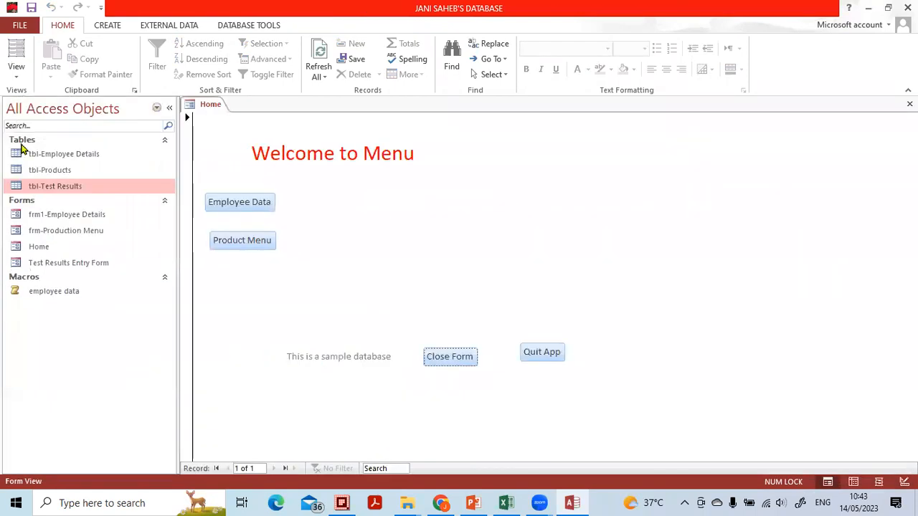
double_click(68, 262)
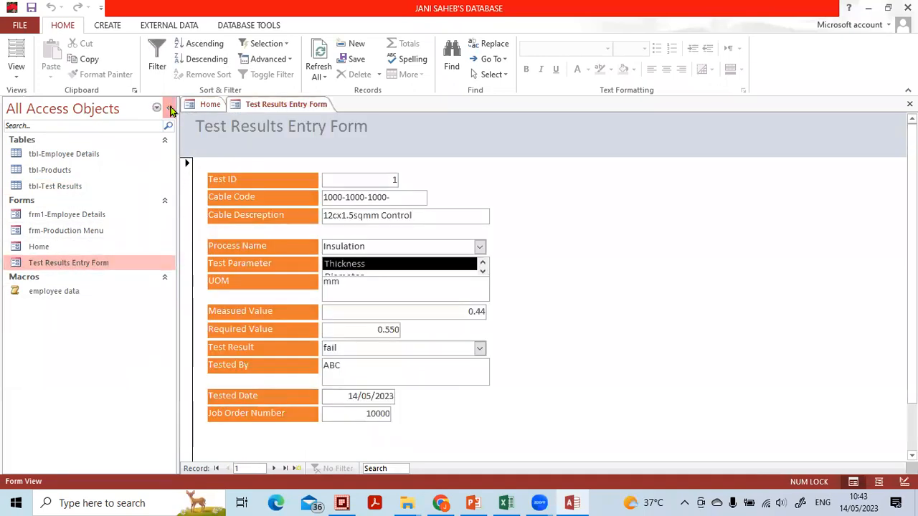
left_click(170, 108)
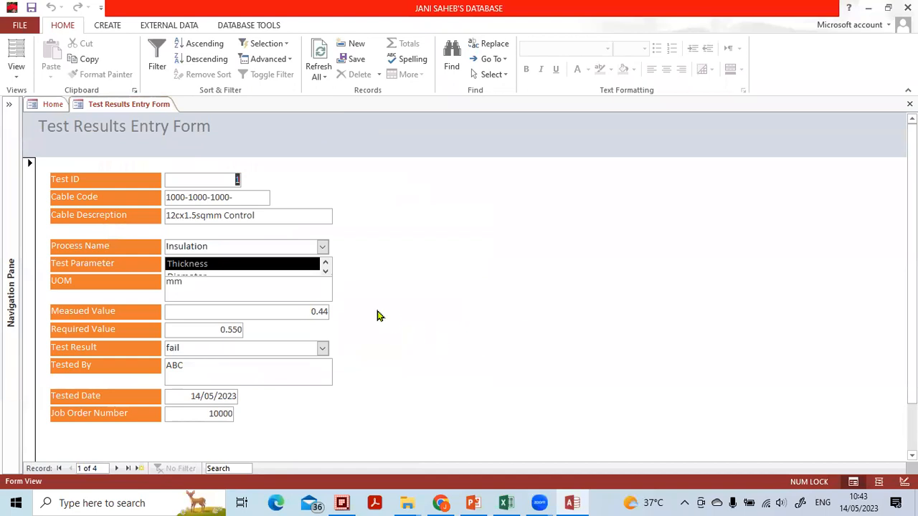
Check the Process Name choices, go to a new blank record and check its Process Name and Test Parameter lists
left_click(322, 248)
left_click(322, 248)
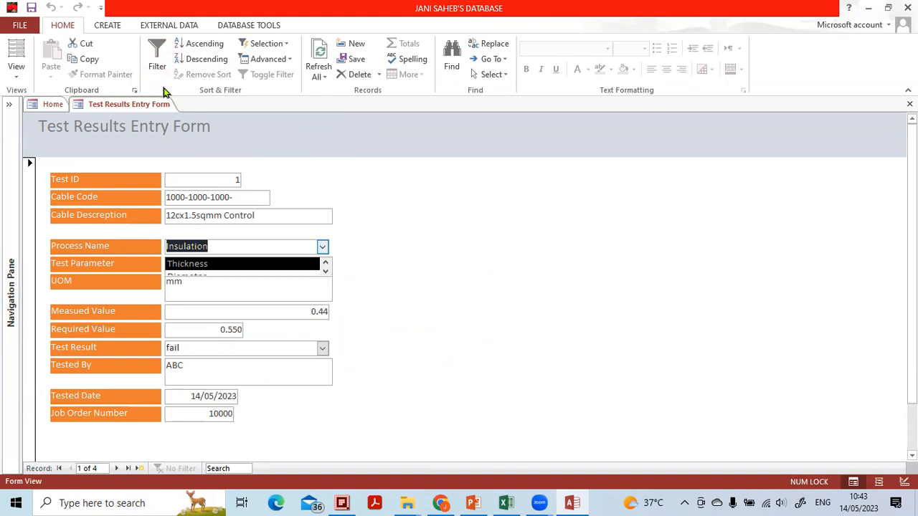
left_click(139, 469)
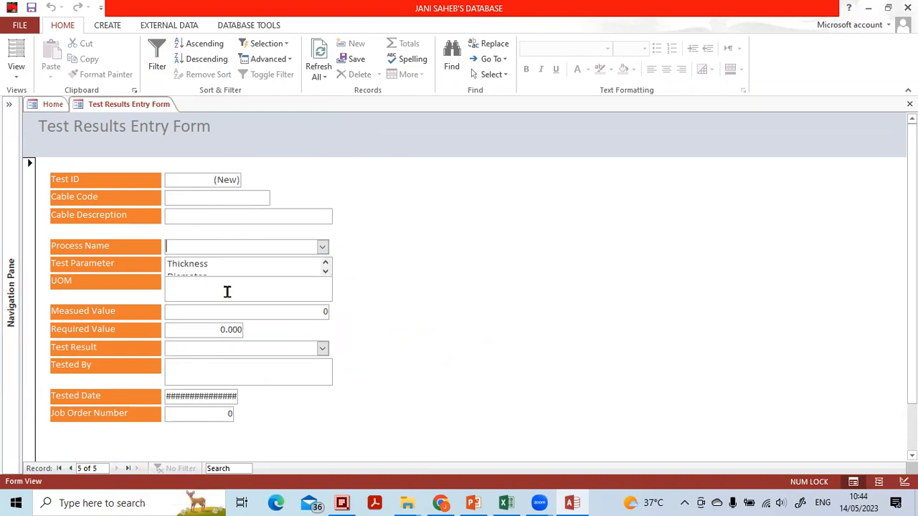
left_click(322, 247)
left_click(322, 247)
left_click(326, 267)
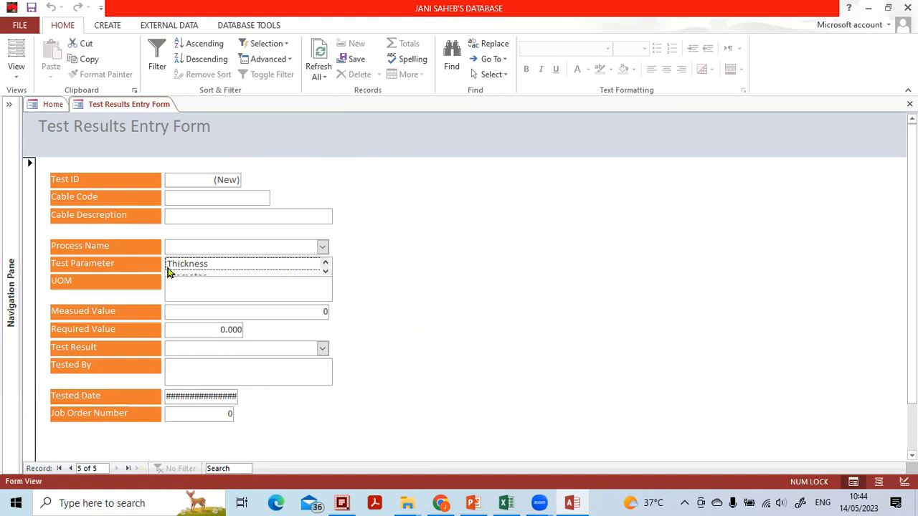
Switch the form back to Design View and select the Test Parameter box
left_click(905, 482)
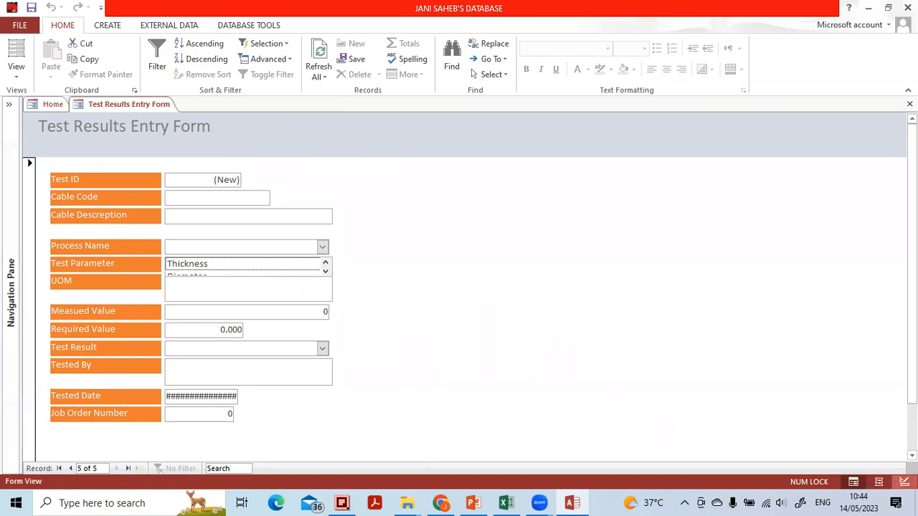
left_click(198, 310)
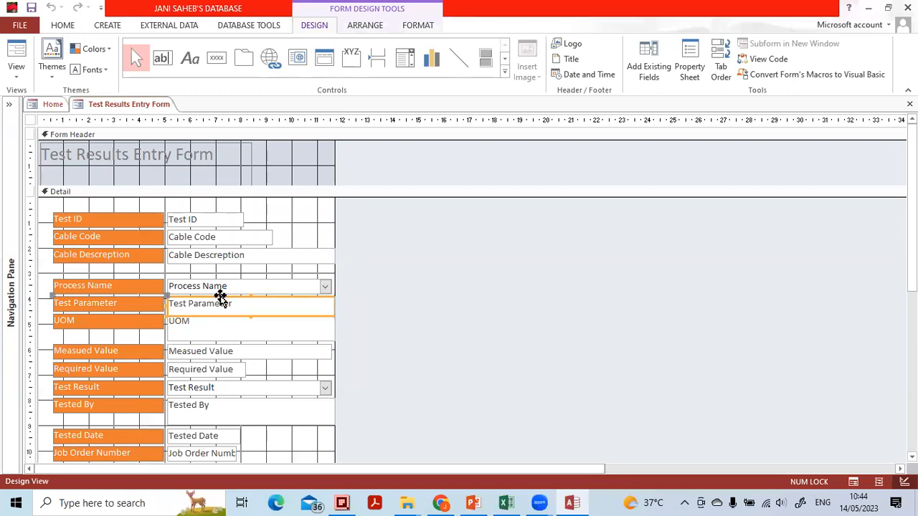